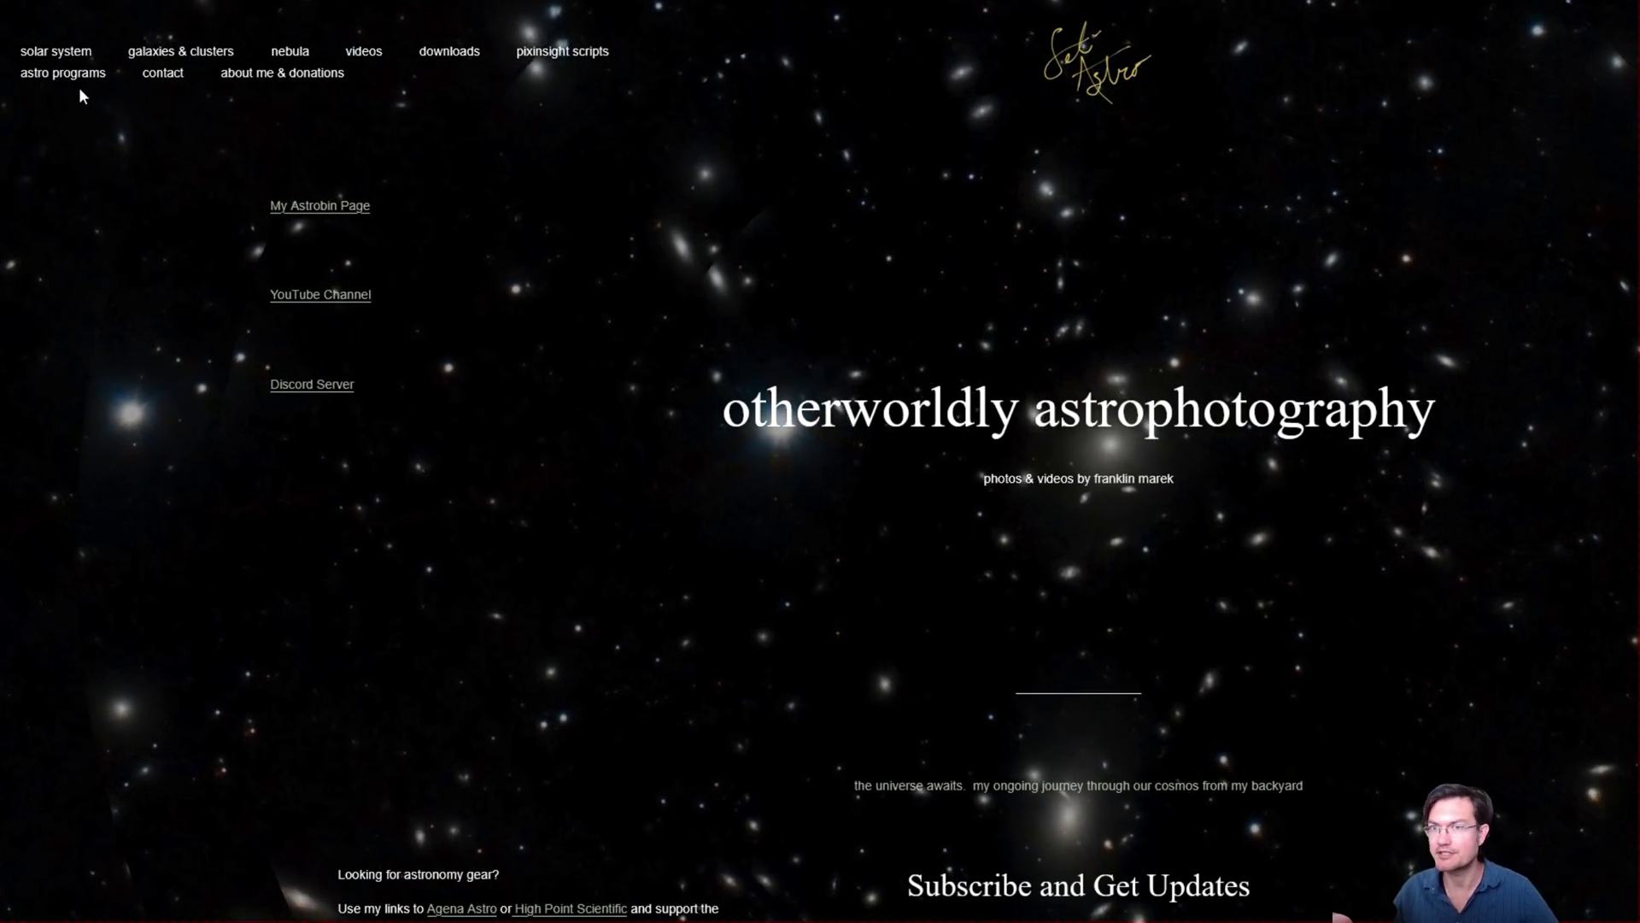
Step: Find Seti Astro's Suite under the astro programs menu on setiastro.com
{"action": "mouse_move", "coordinate": [79, 89]}
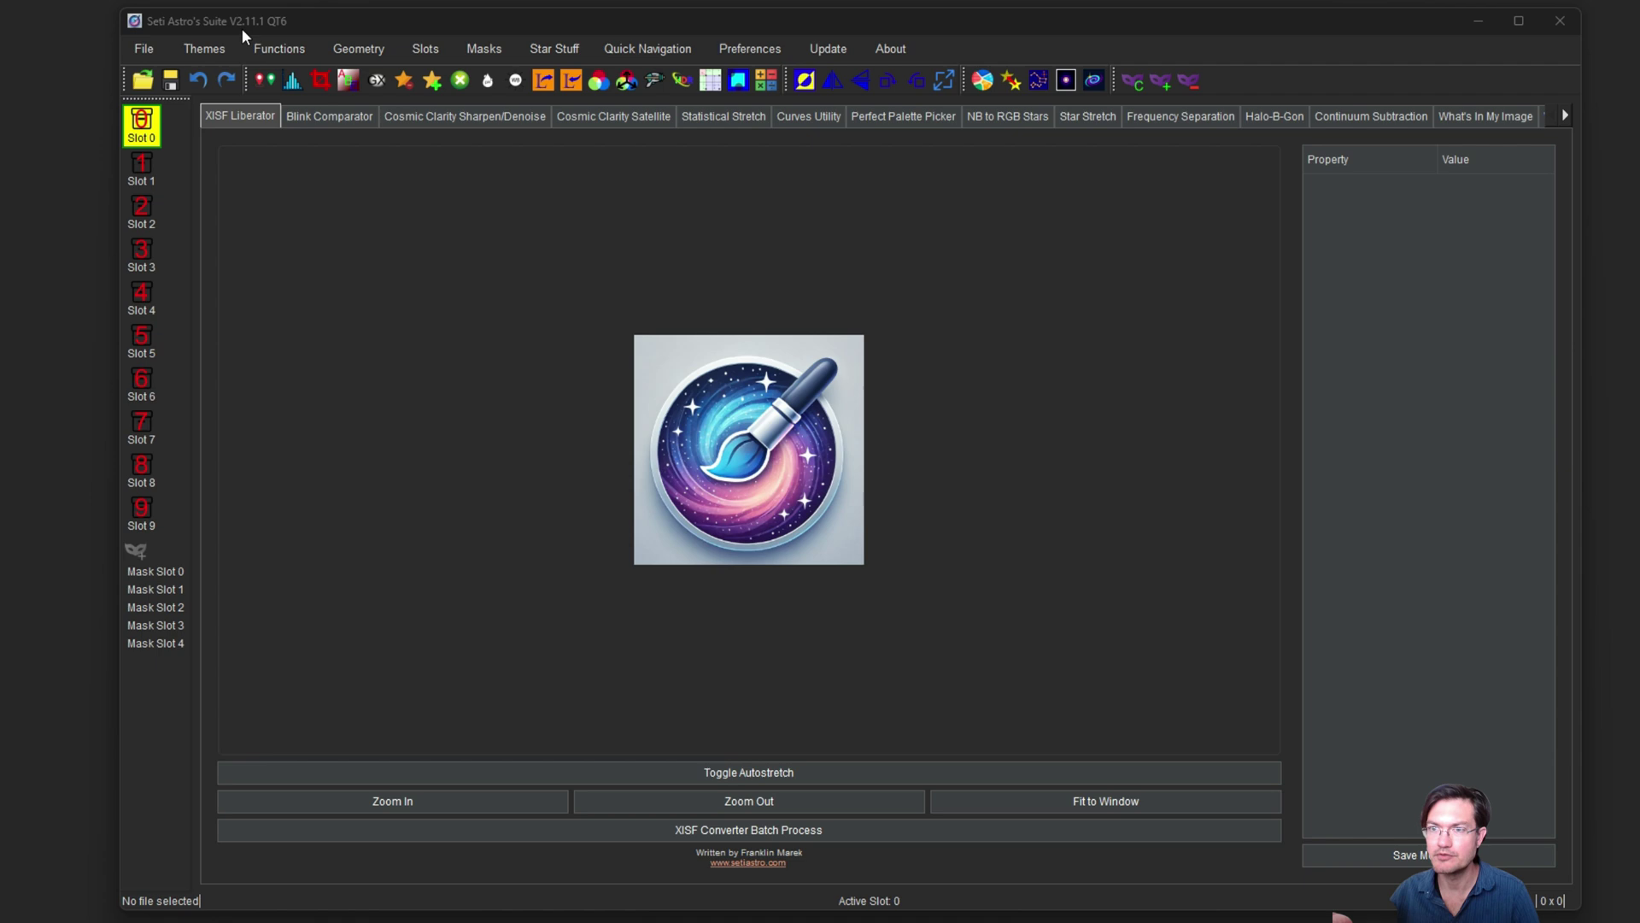
Step: Clear everything and start a new empty project from the File menu
{"action": "left_click", "coordinate": [145, 47]}
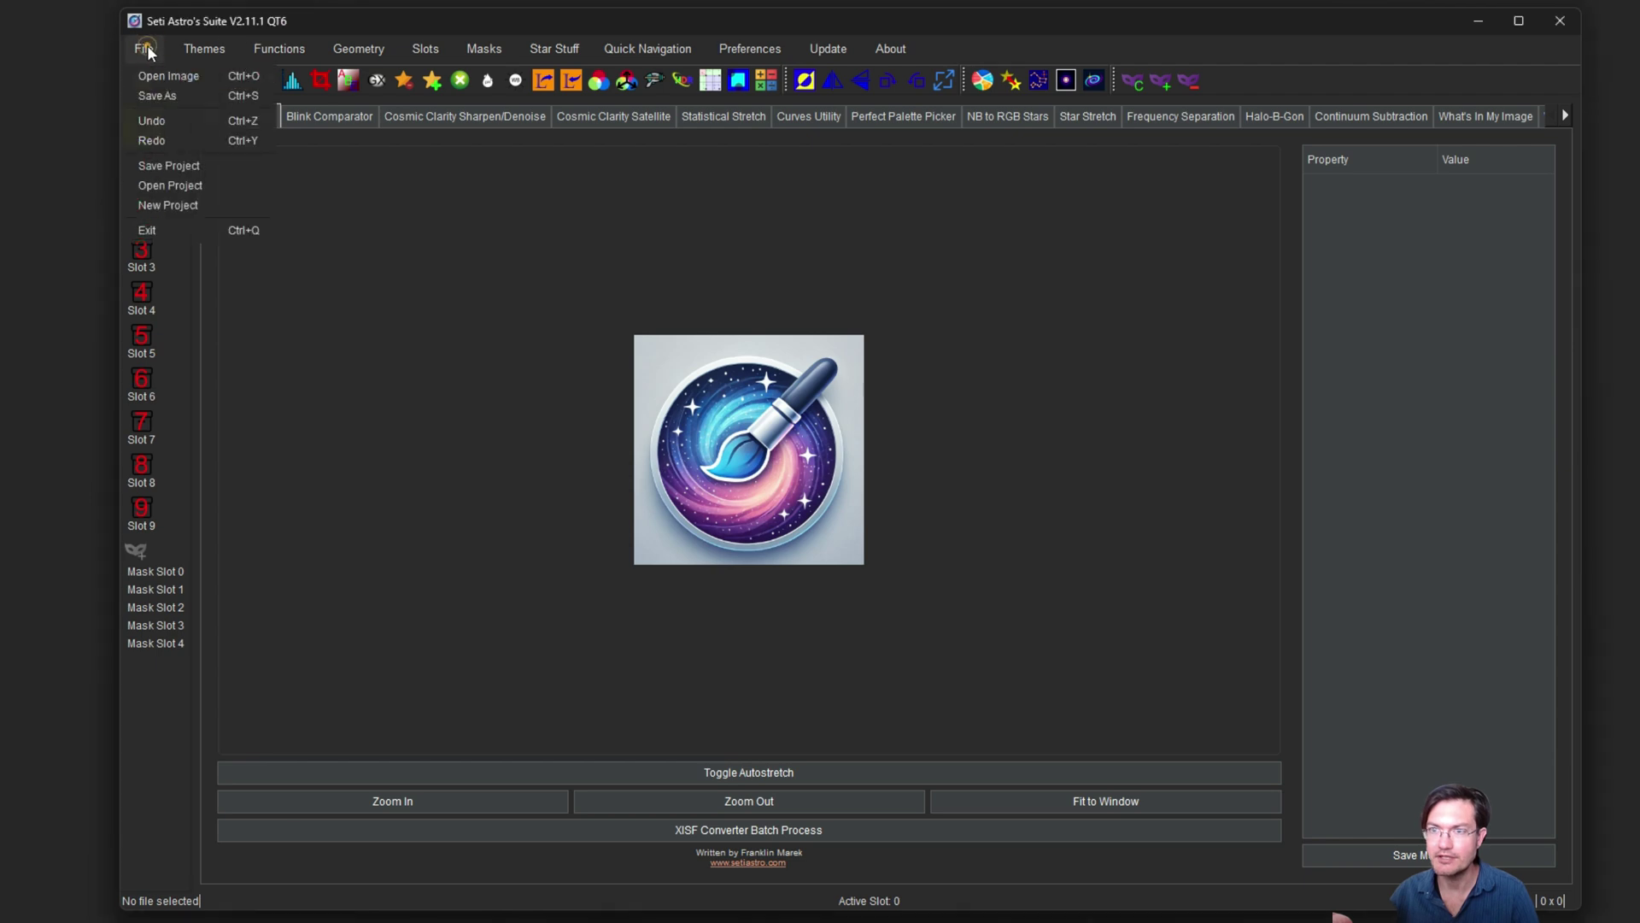
{"action": "left_click", "coordinate": [152, 207]}
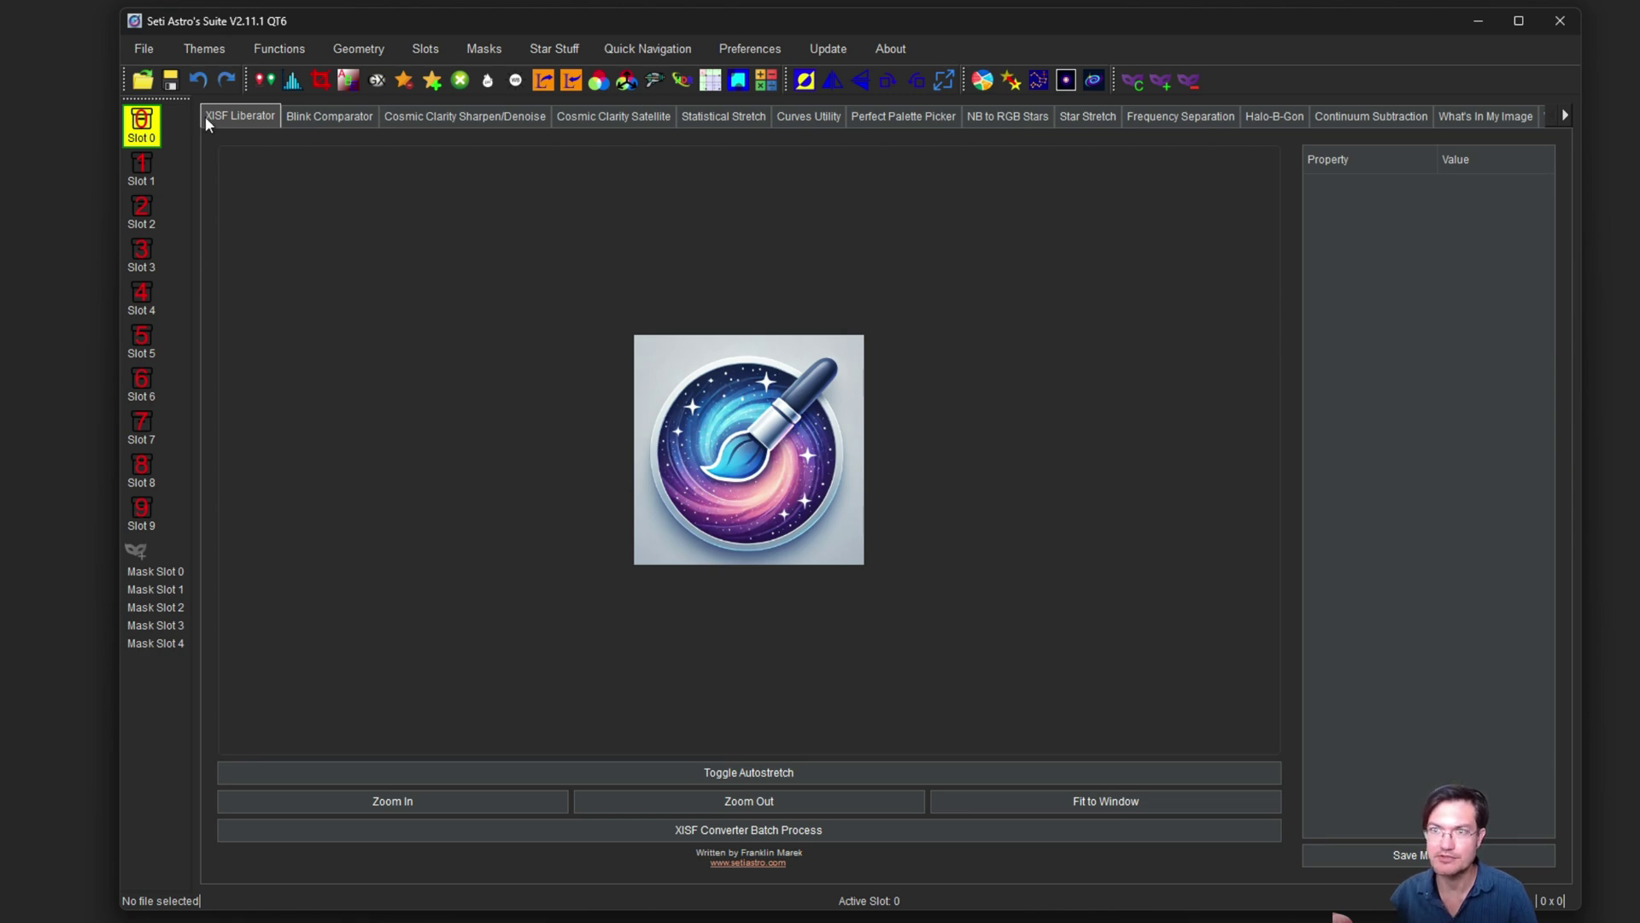
{"action": "left_click", "coordinate": [152, 48]}
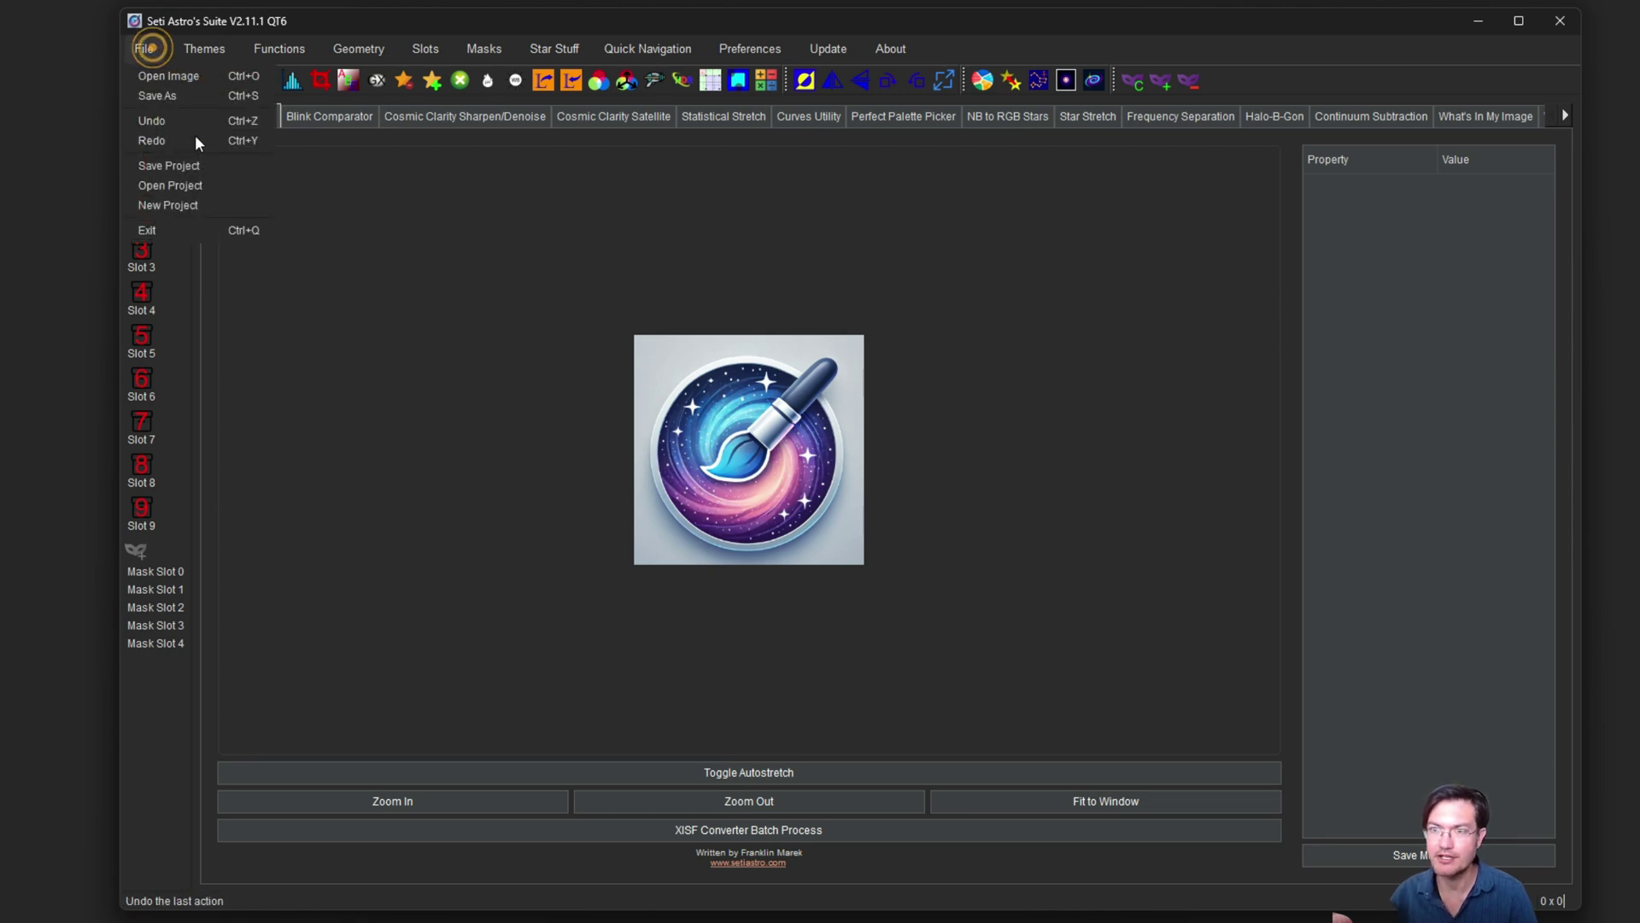
{"action": "left_click", "coordinate": [366, 227]}
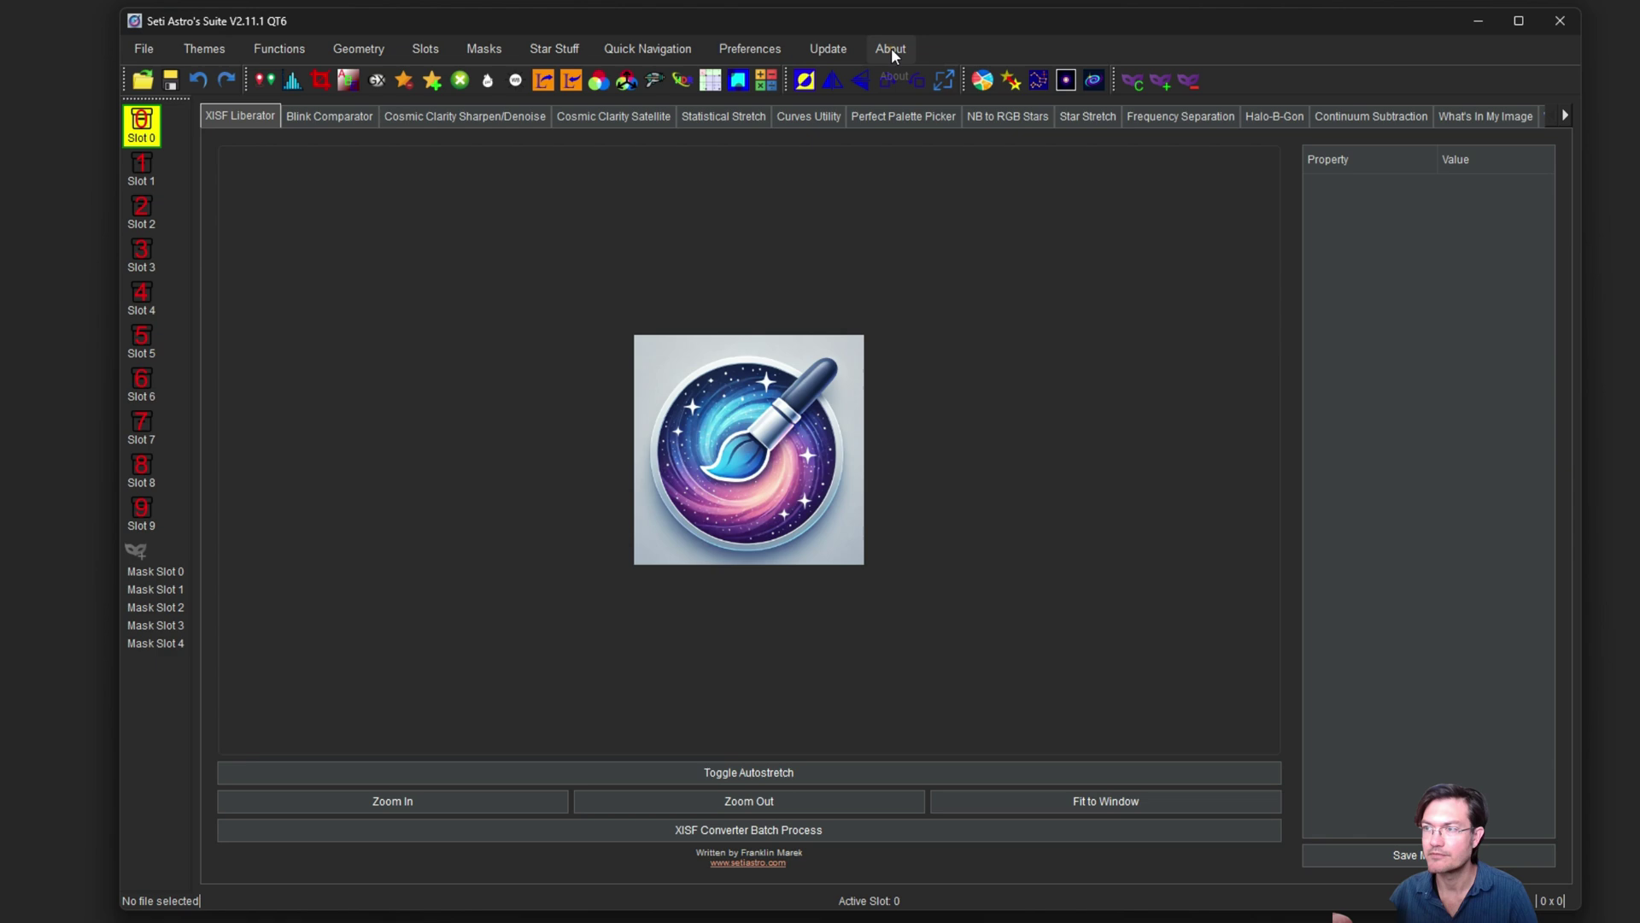
Step: Check the suite's version in About, then launch SuperNova Asteroid Hunter from Star Stuff
{"action": "left_click", "coordinate": [906, 79]}
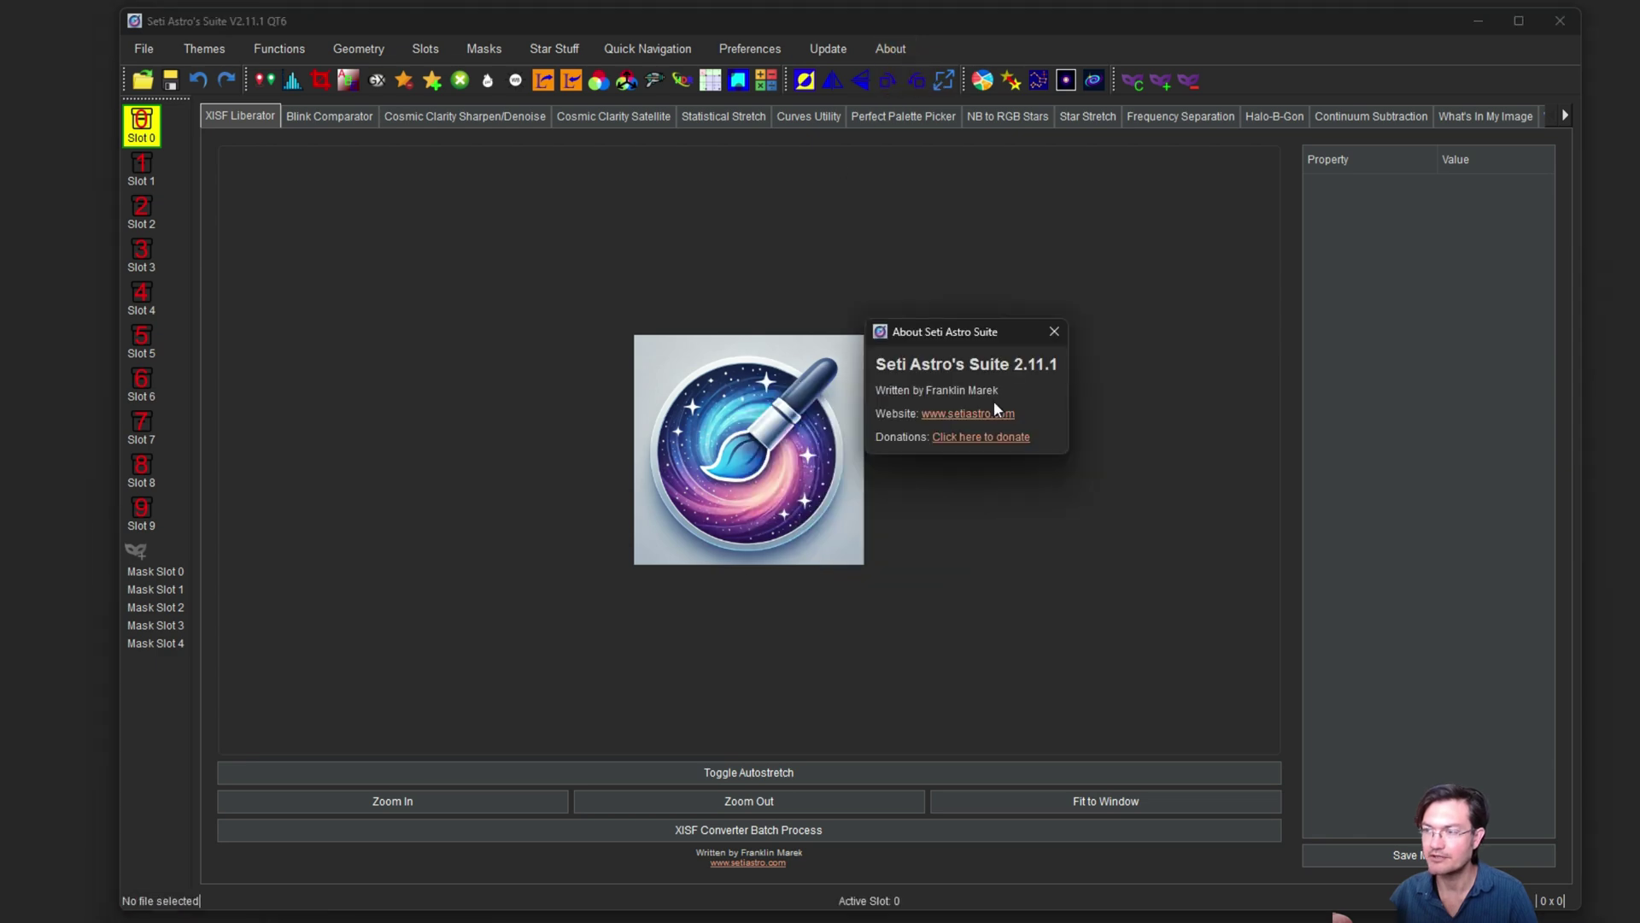
{"action": "left_click", "coordinate": [1051, 333]}
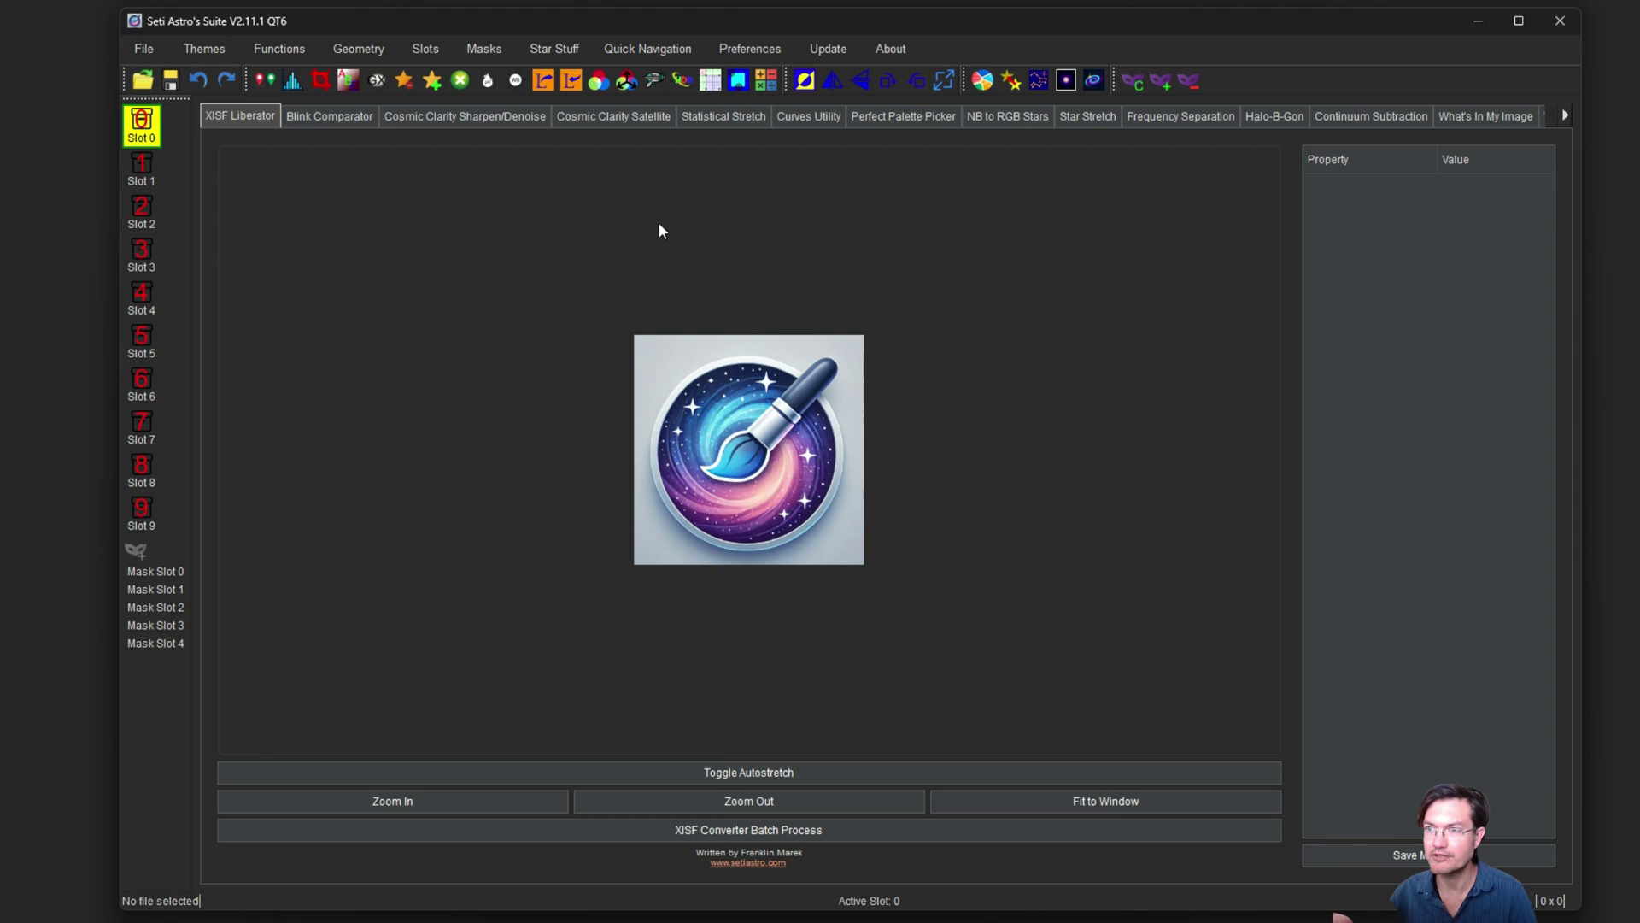
{"action": "left_click", "coordinate": [568, 48]}
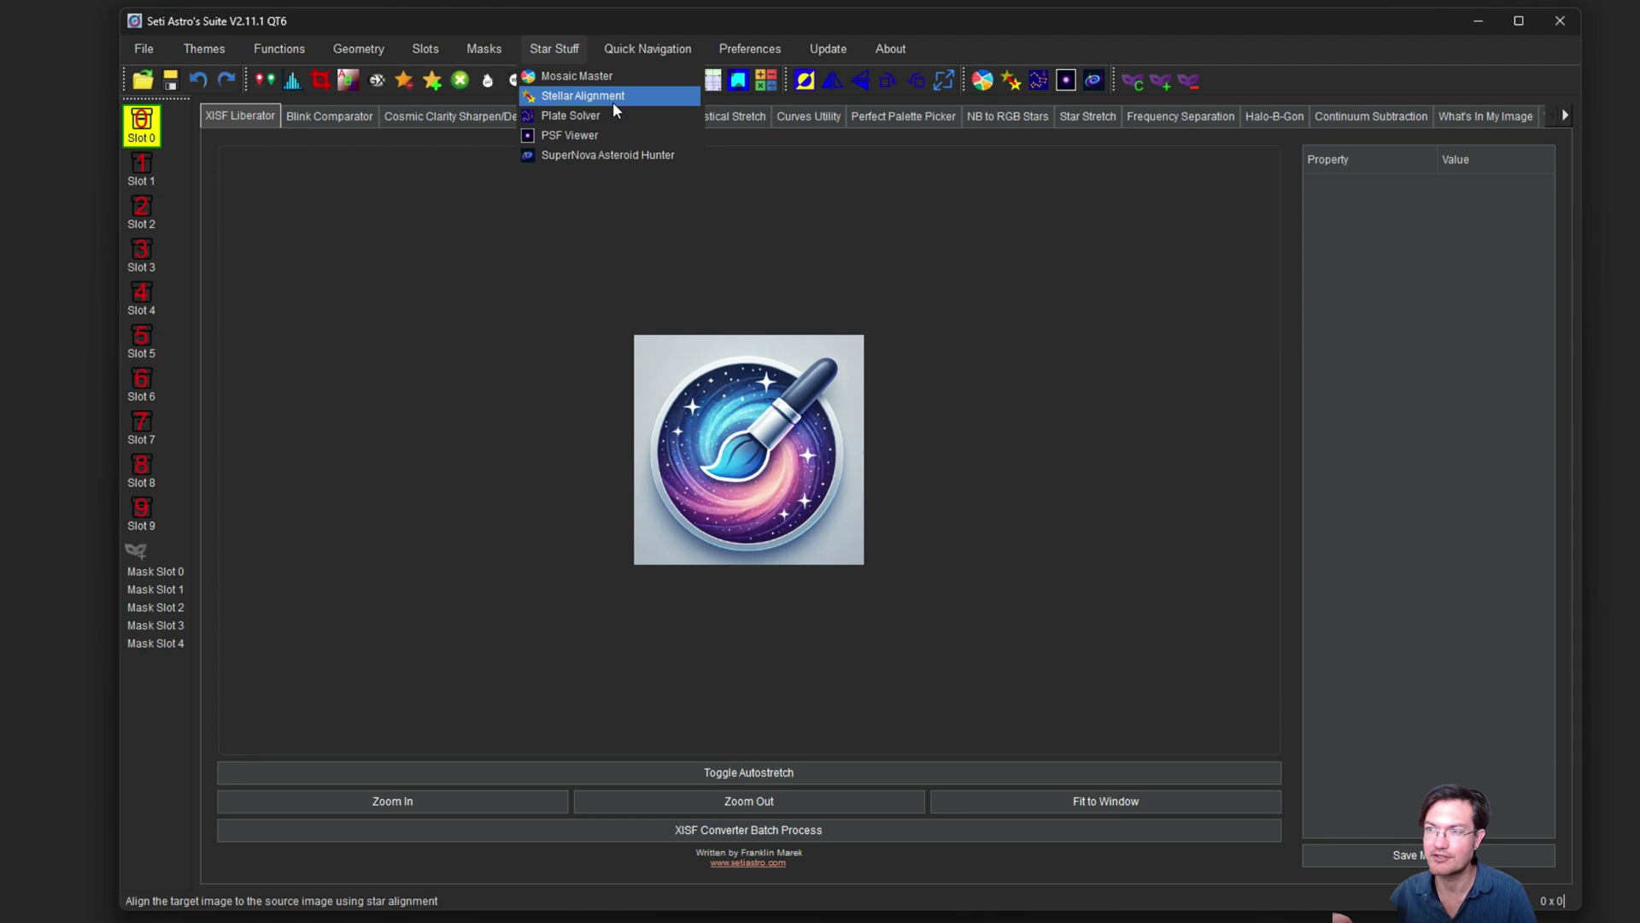
{"action": "left_click", "coordinate": [592, 156]}
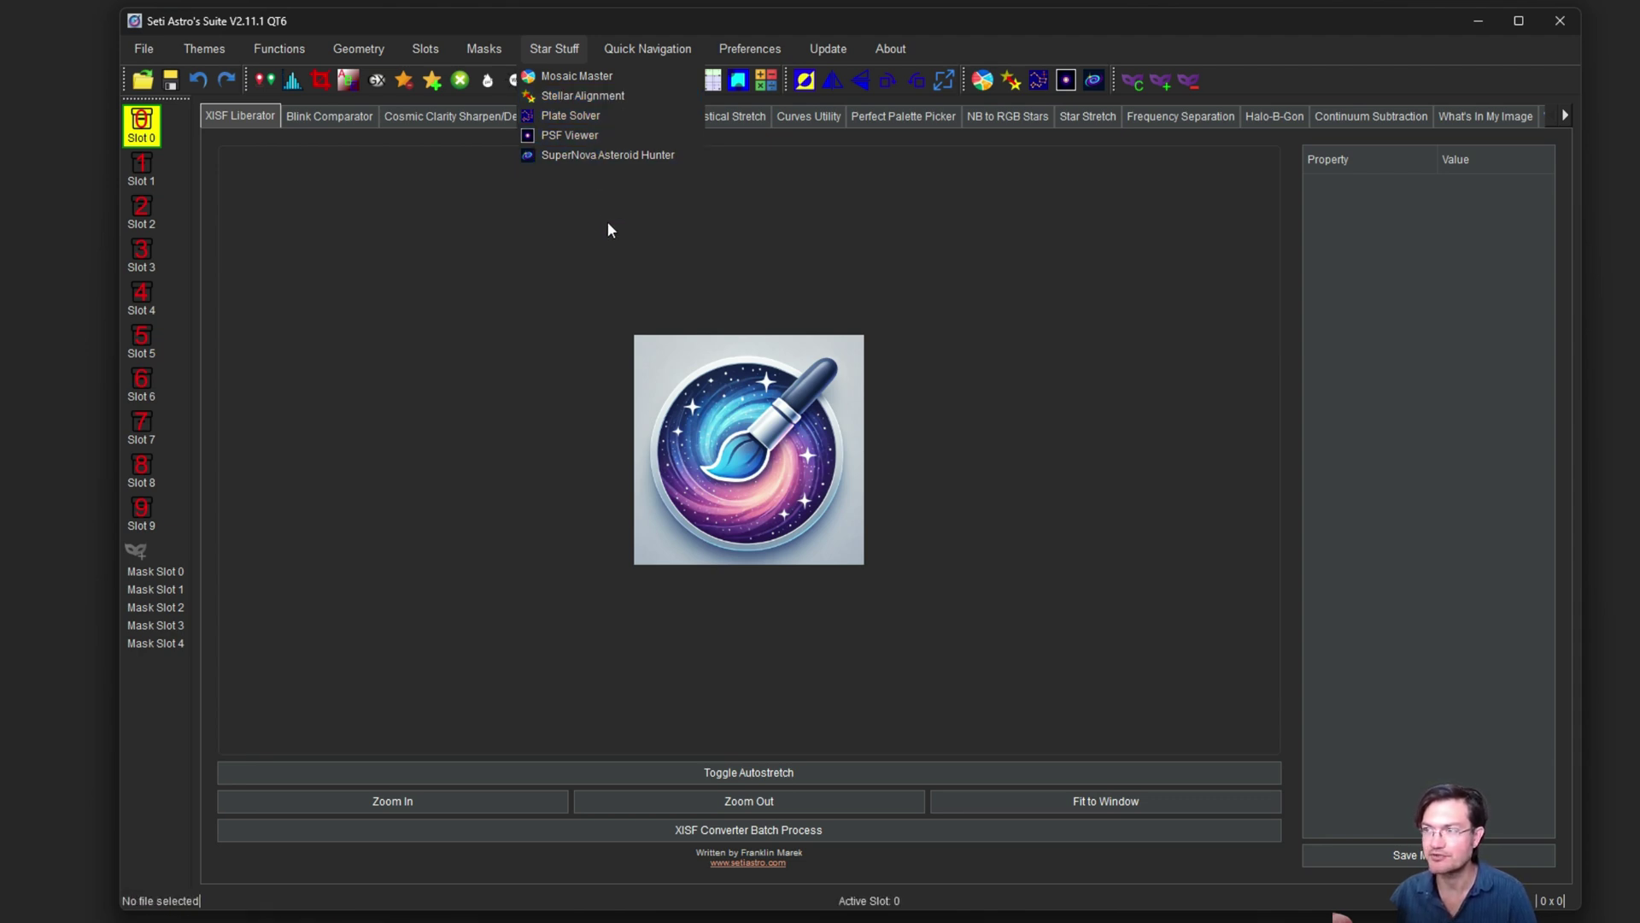
Step: Open the Supernova/Asteroid Hunter window from the toolbar and position it on screen
{"action": "left_click", "coordinate": [1097, 85]}
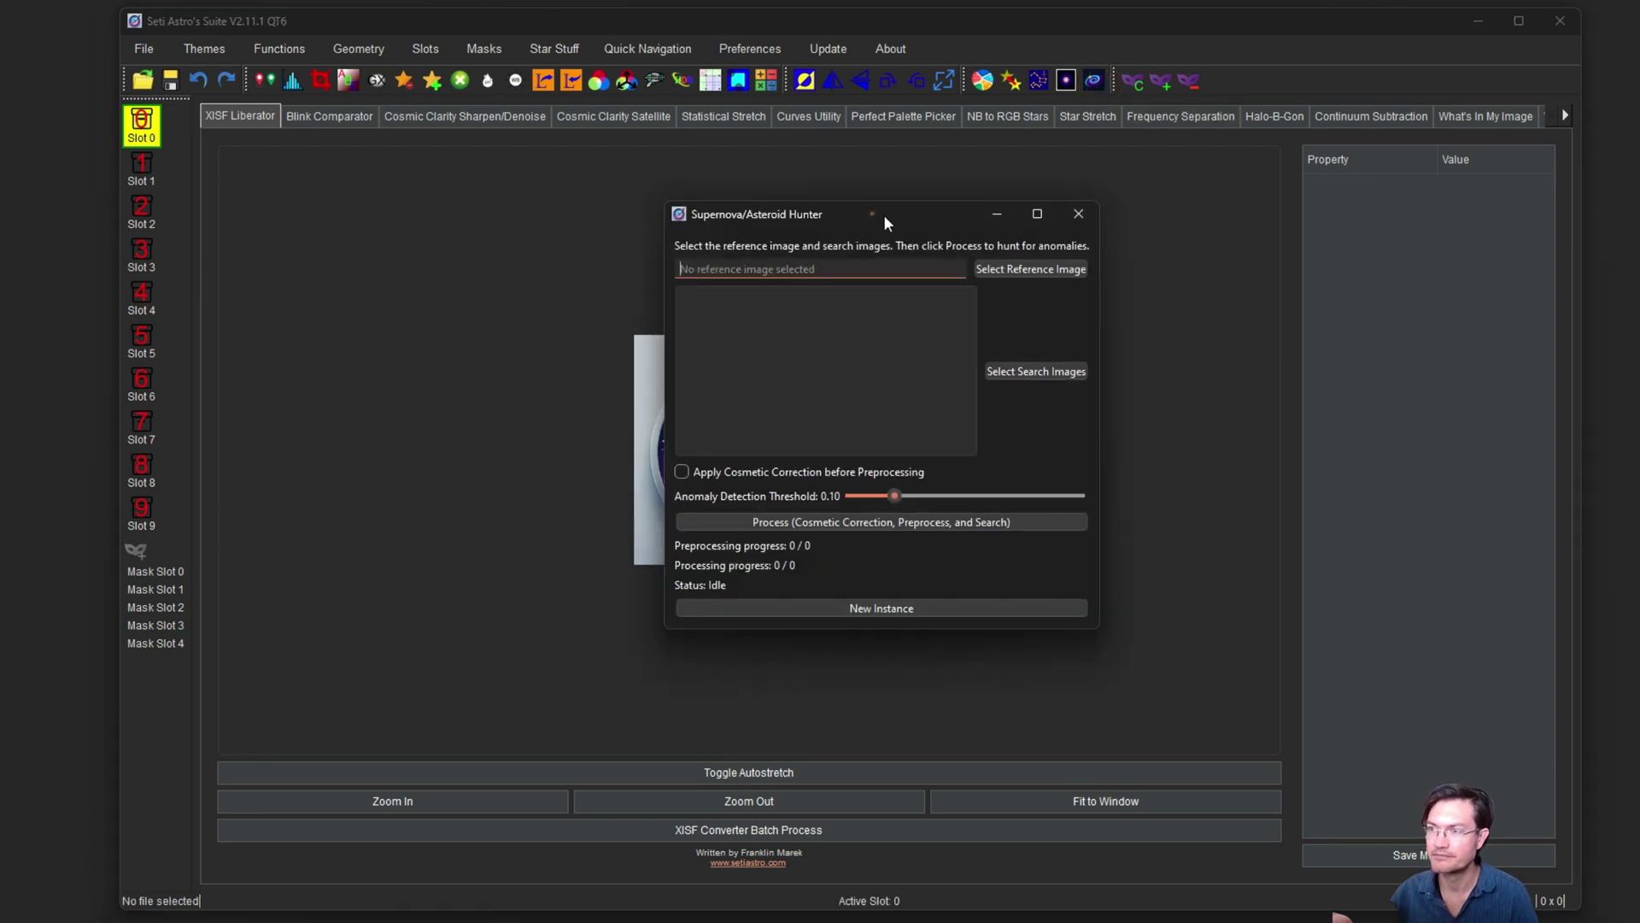
{"action": "left_click_drag", "start_coordinate": [884, 213], "coordinate": [915, 184]}
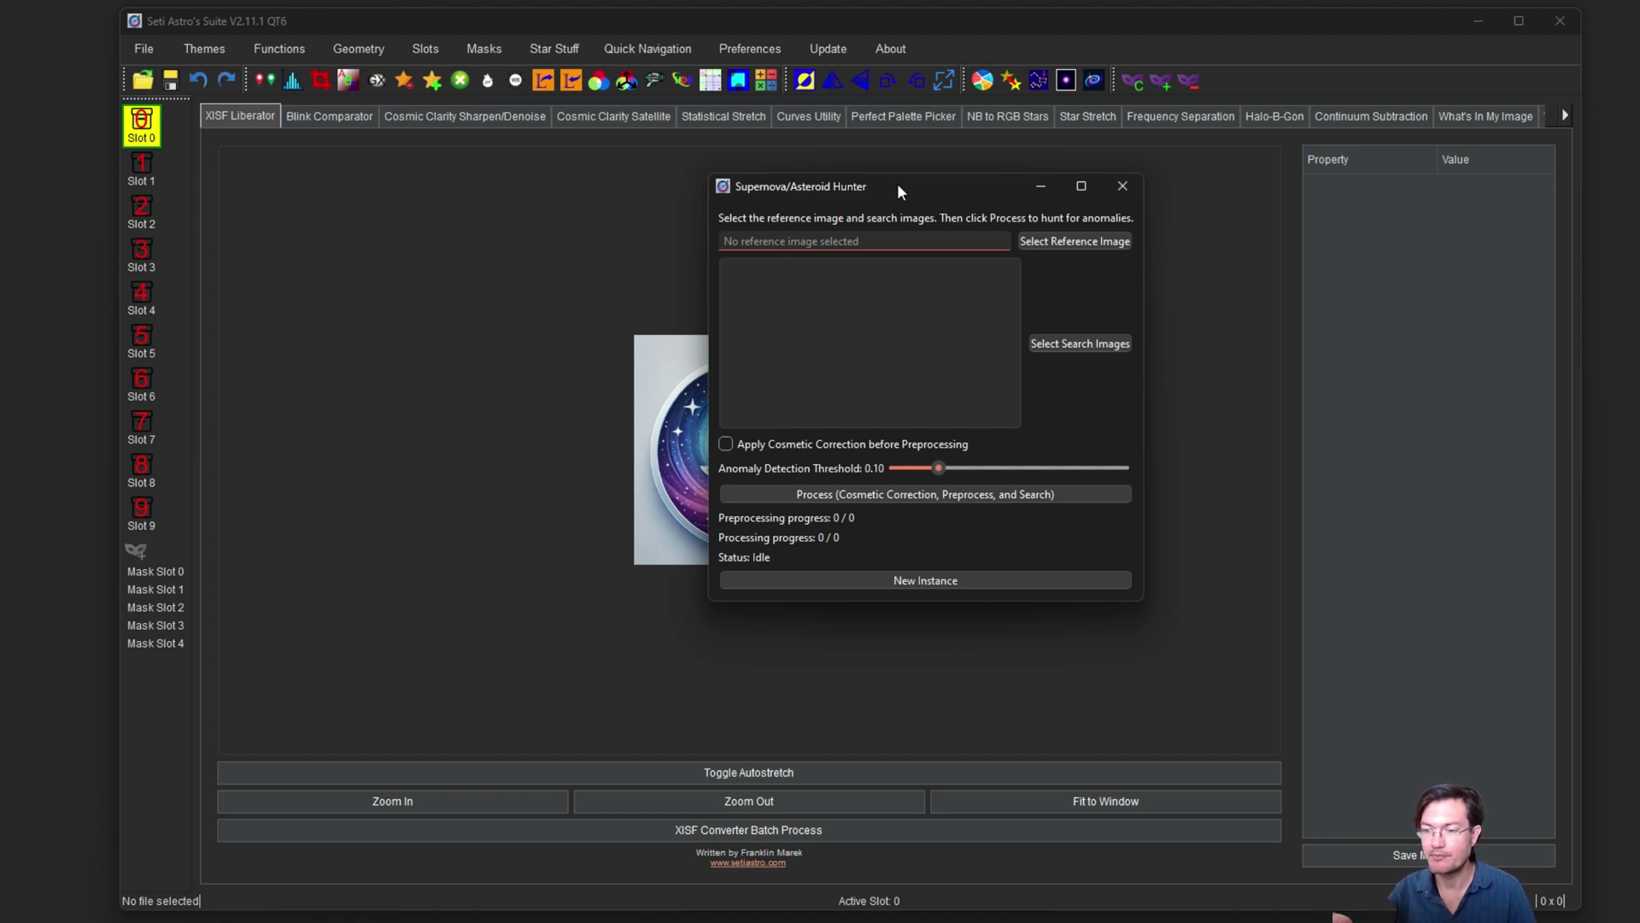
{"action": "mouse_move", "coordinate": [897, 183]}
{"action": "left_mouse_down"}
{"action": "mouse_move", "coordinate": [848, 220]}
{"action": "mouse_move", "coordinate": [884, 208]}
{"action": "left_mouse_up"}
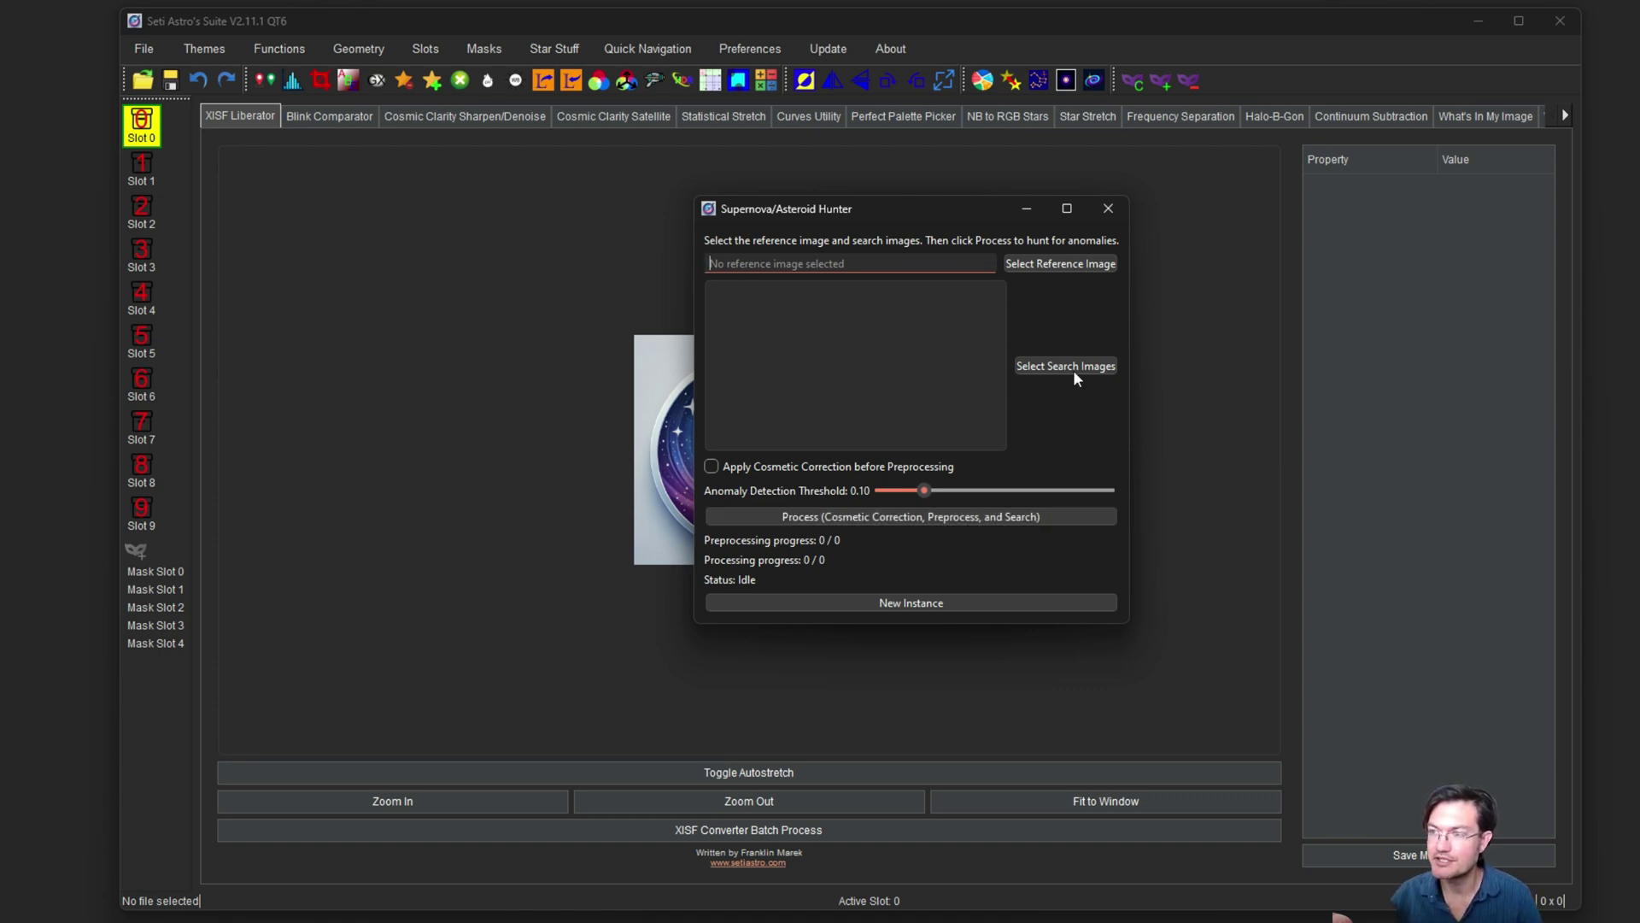
{"action": "left_click_drag", "start_coordinate": [875, 207], "coordinate": [910, 202]}
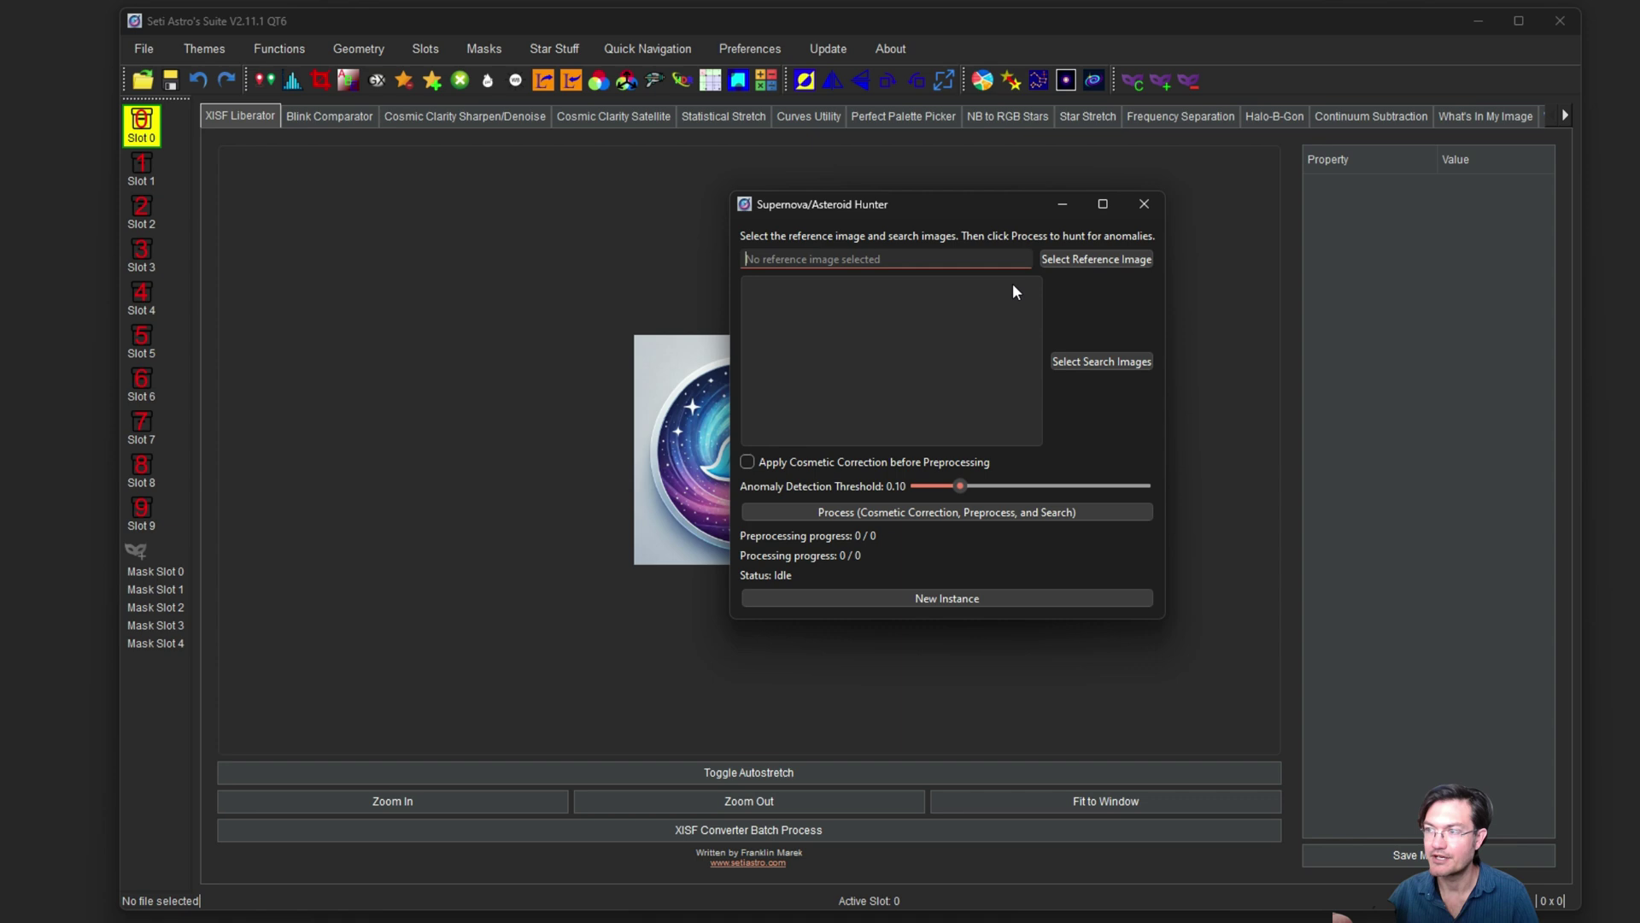
Step: Set frame sh2-313_900sec_1x1_Ha_0005_c_r.xisf as the reference image
{"action": "left_click", "coordinate": [1073, 259]}
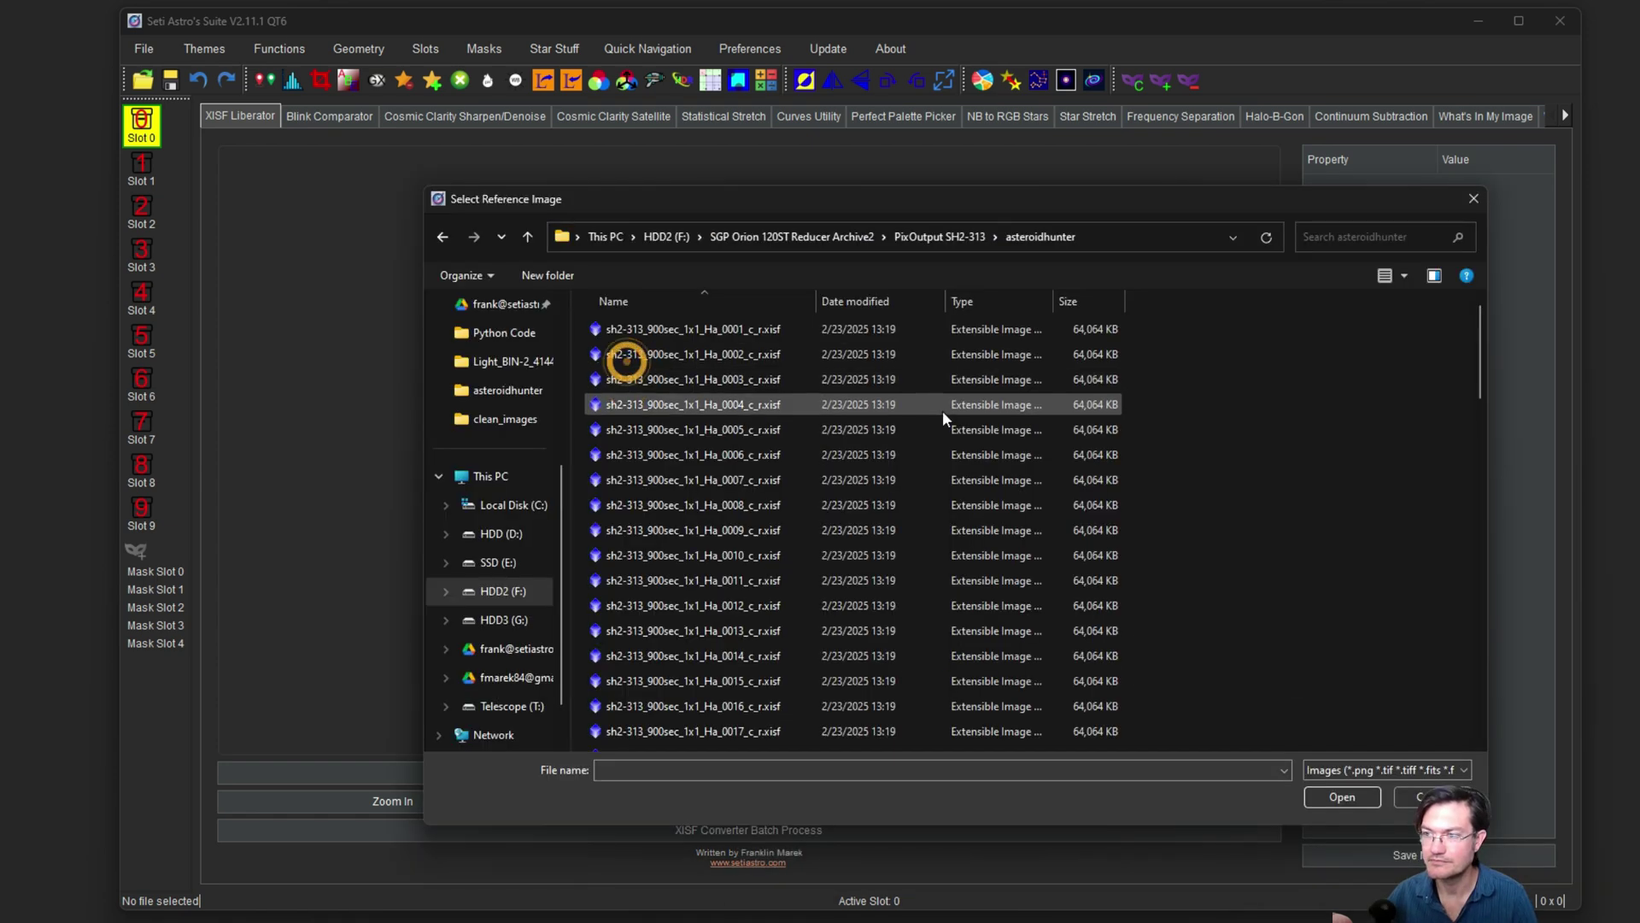
{"action": "scroll", "coordinate": [741, 500], "scroll_direction": "up", "scroll_amount": 4}
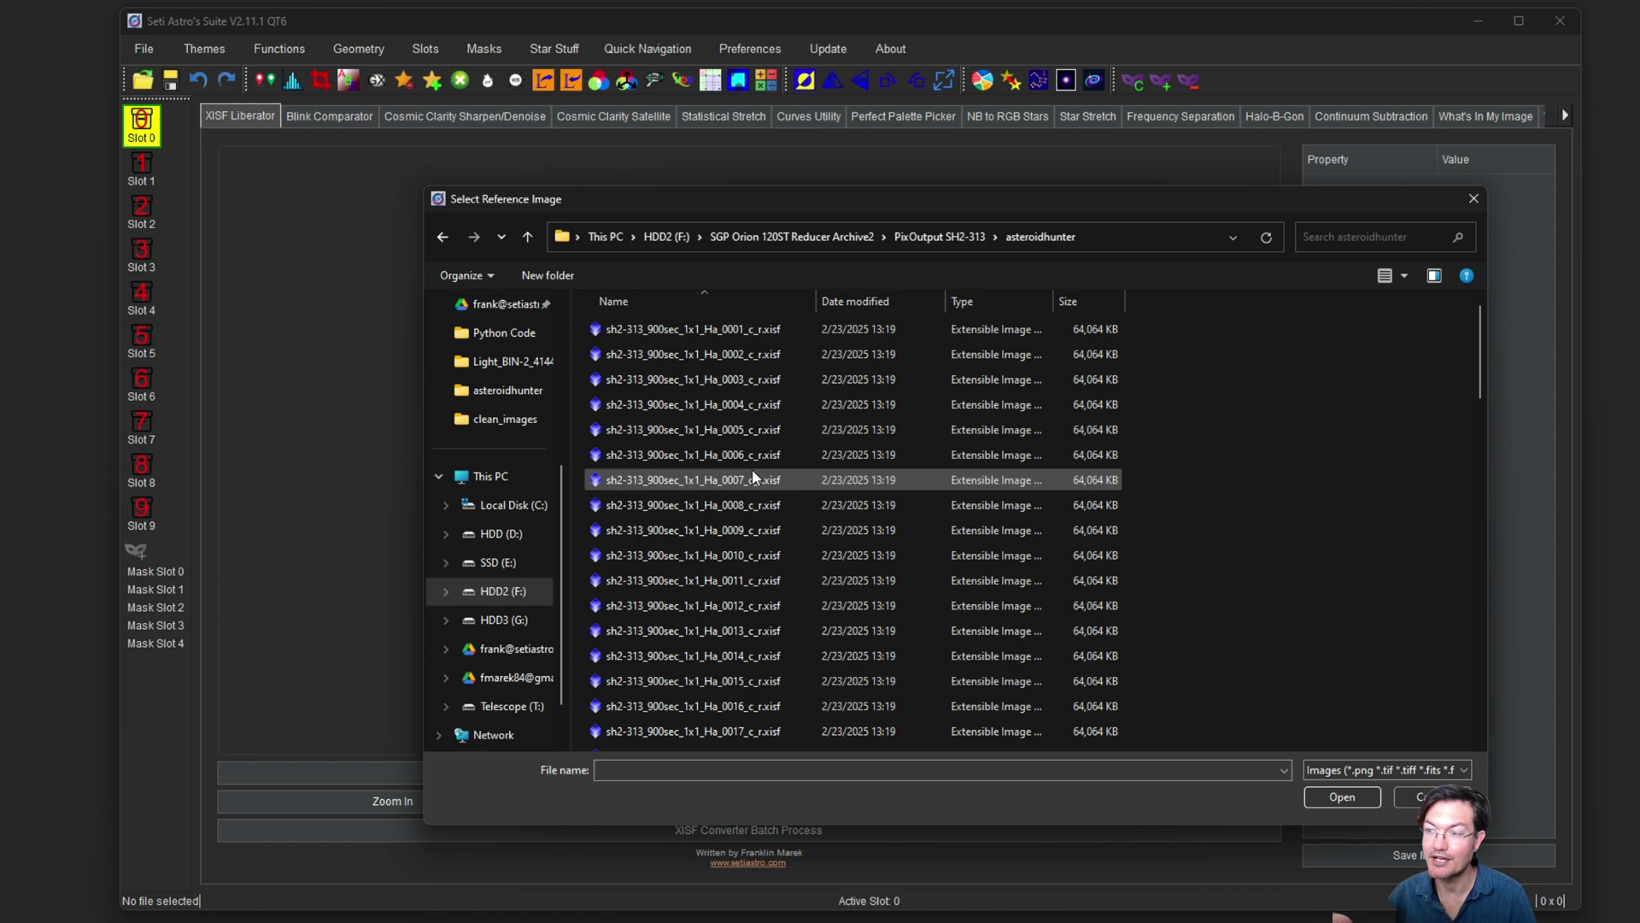
{"action": "double_click", "coordinate": [726, 433]}
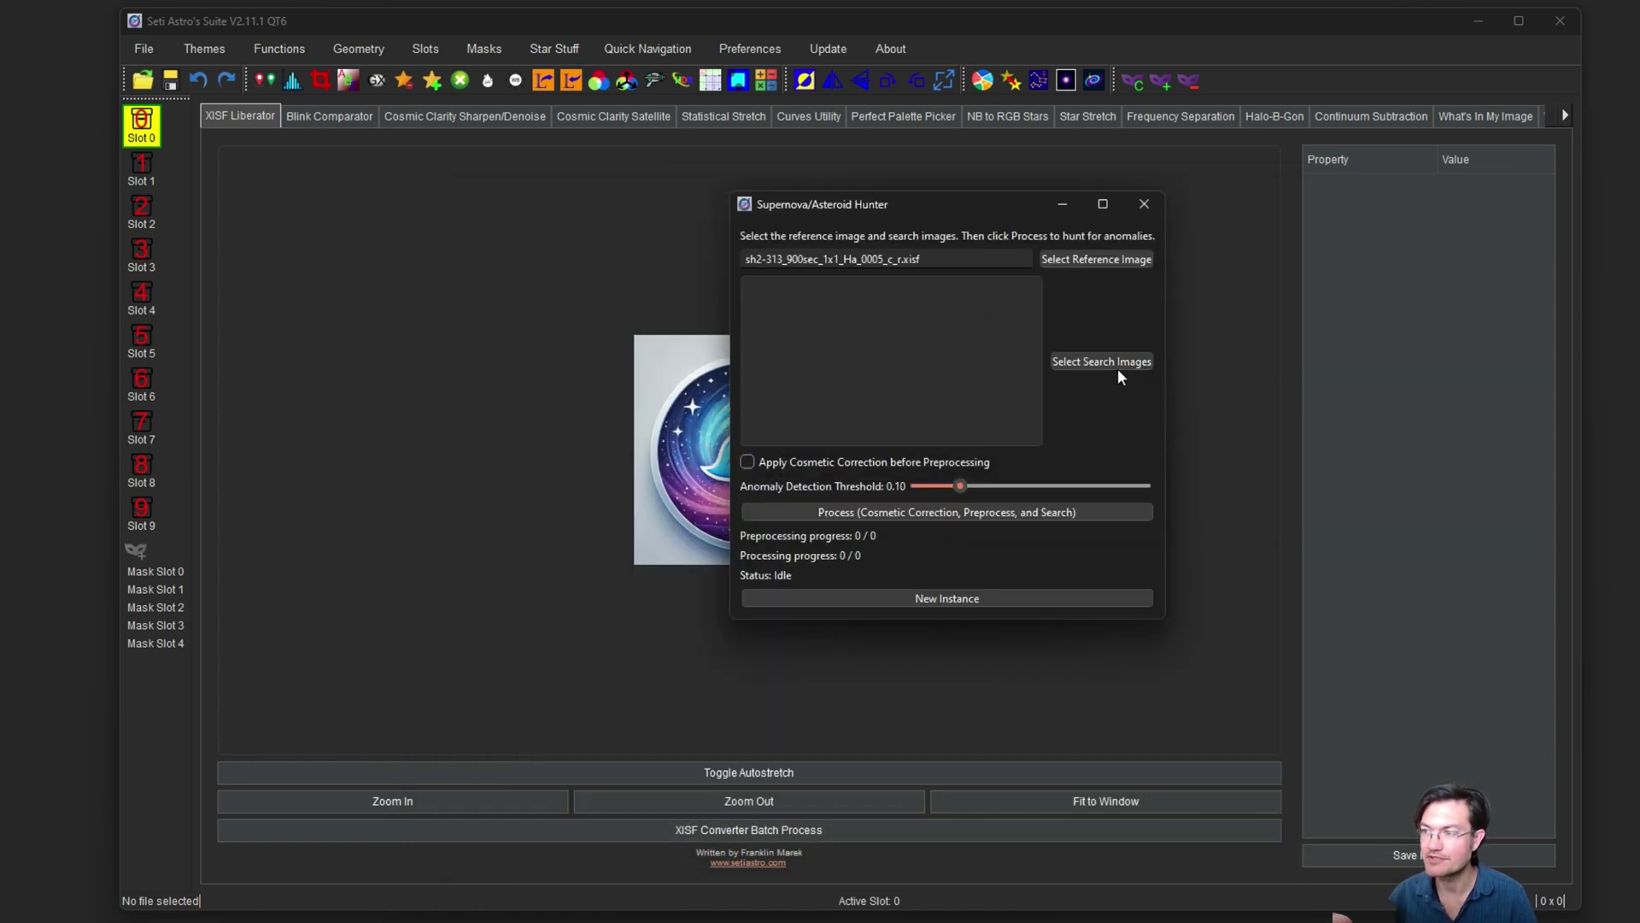
Step: Load frames 0033 through 0062 as the search images
{"action": "left_click", "coordinate": [1122, 367]}
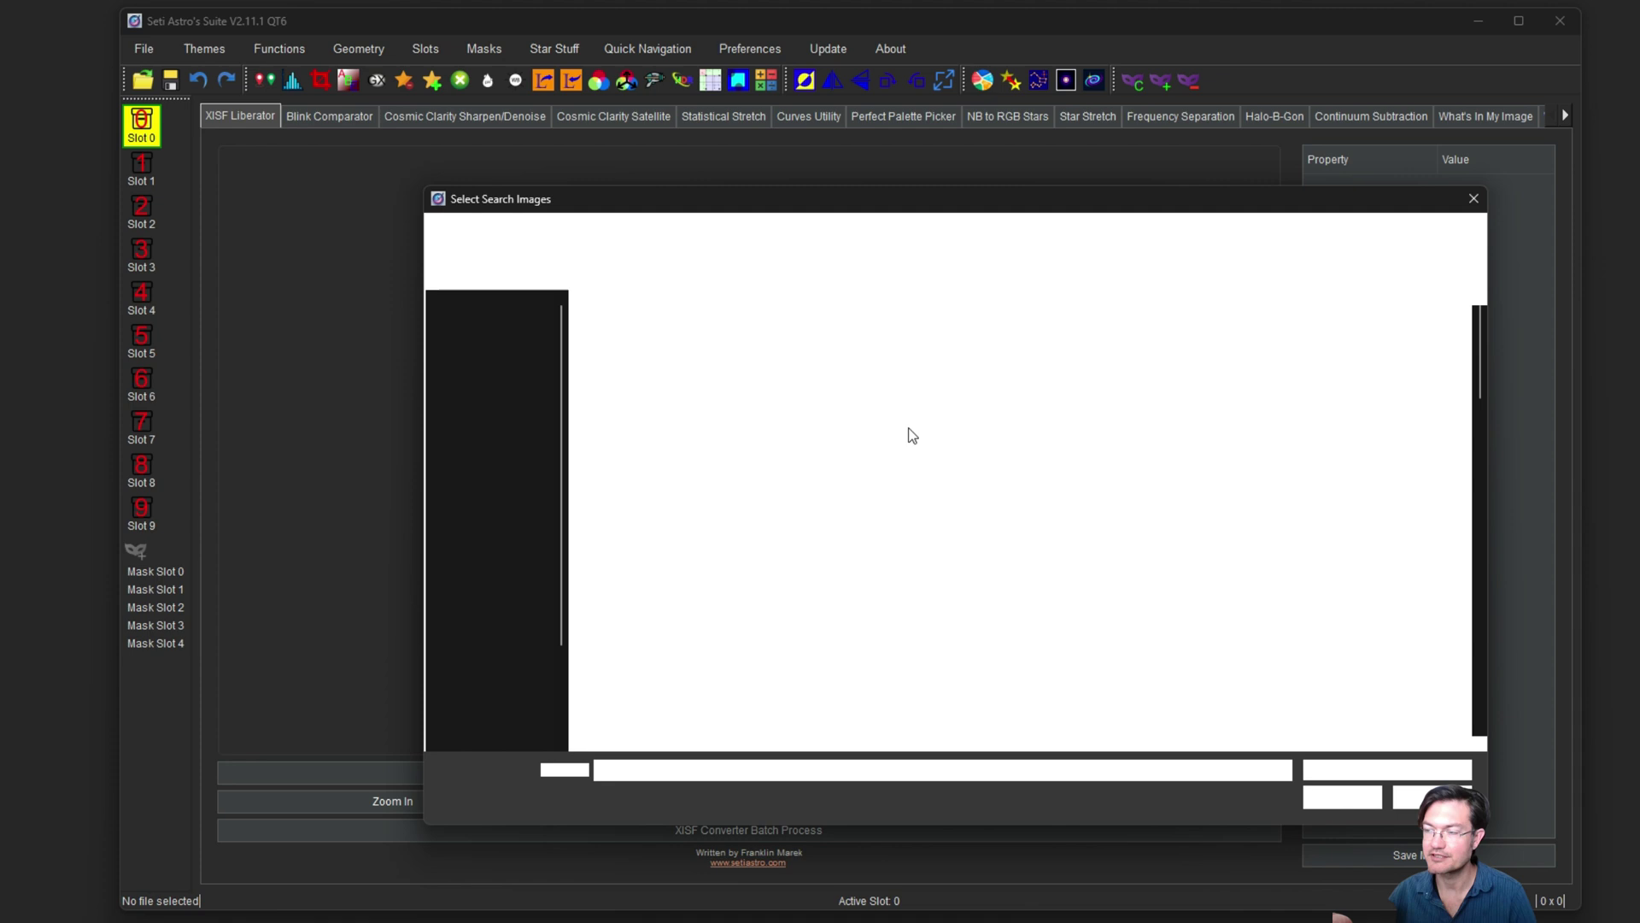
{"action": "scroll", "coordinate": [769, 564], "scroll_direction": "down", "scroll_amount": 5}
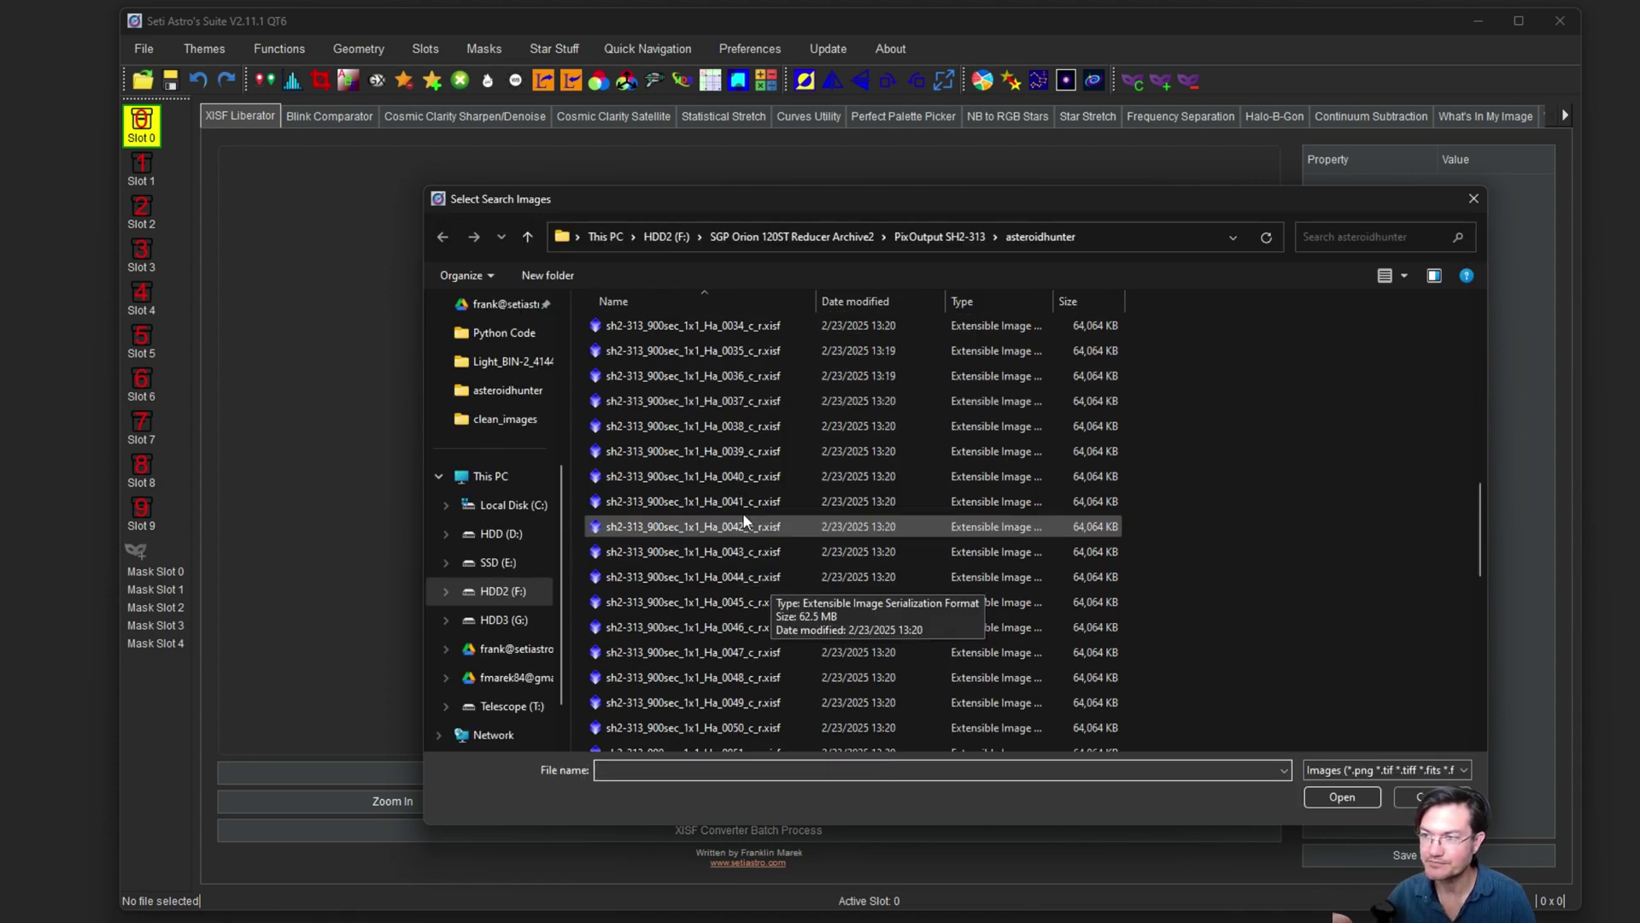
{"action": "scroll", "coordinate": [745, 521], "scroll_direction": "up", "scroll_amount": 1}
{"action": "left_click", "coordinate": [749, 382]}
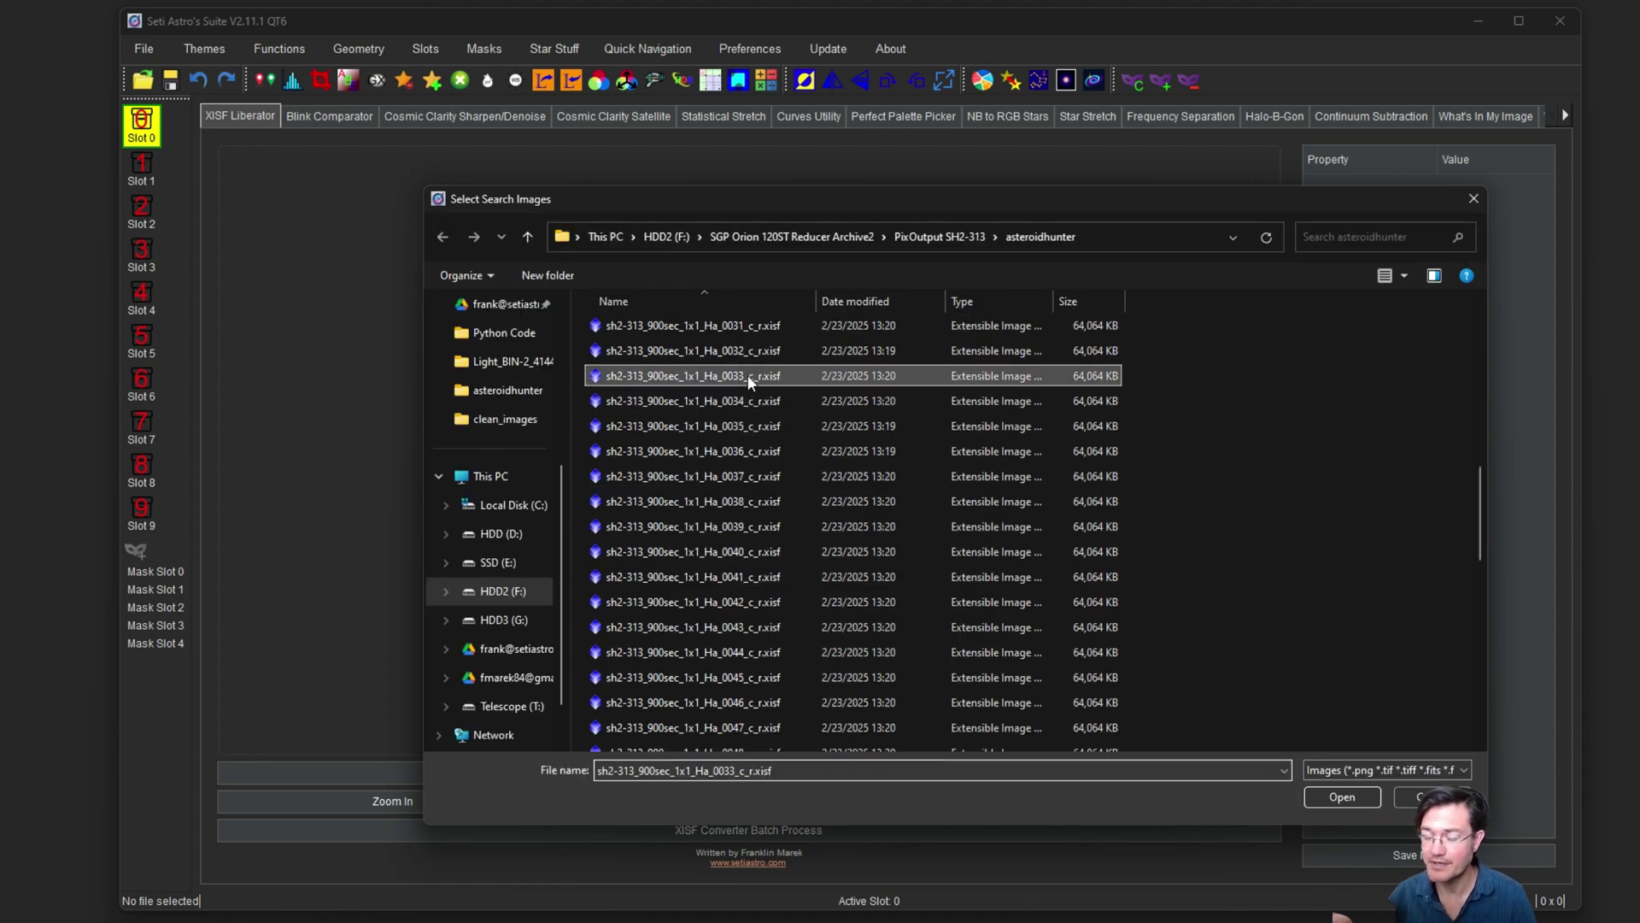
{"action": "scroll", "coordinate": [747, 581], "scroll_direction": "down", "scroll_amount": 6}
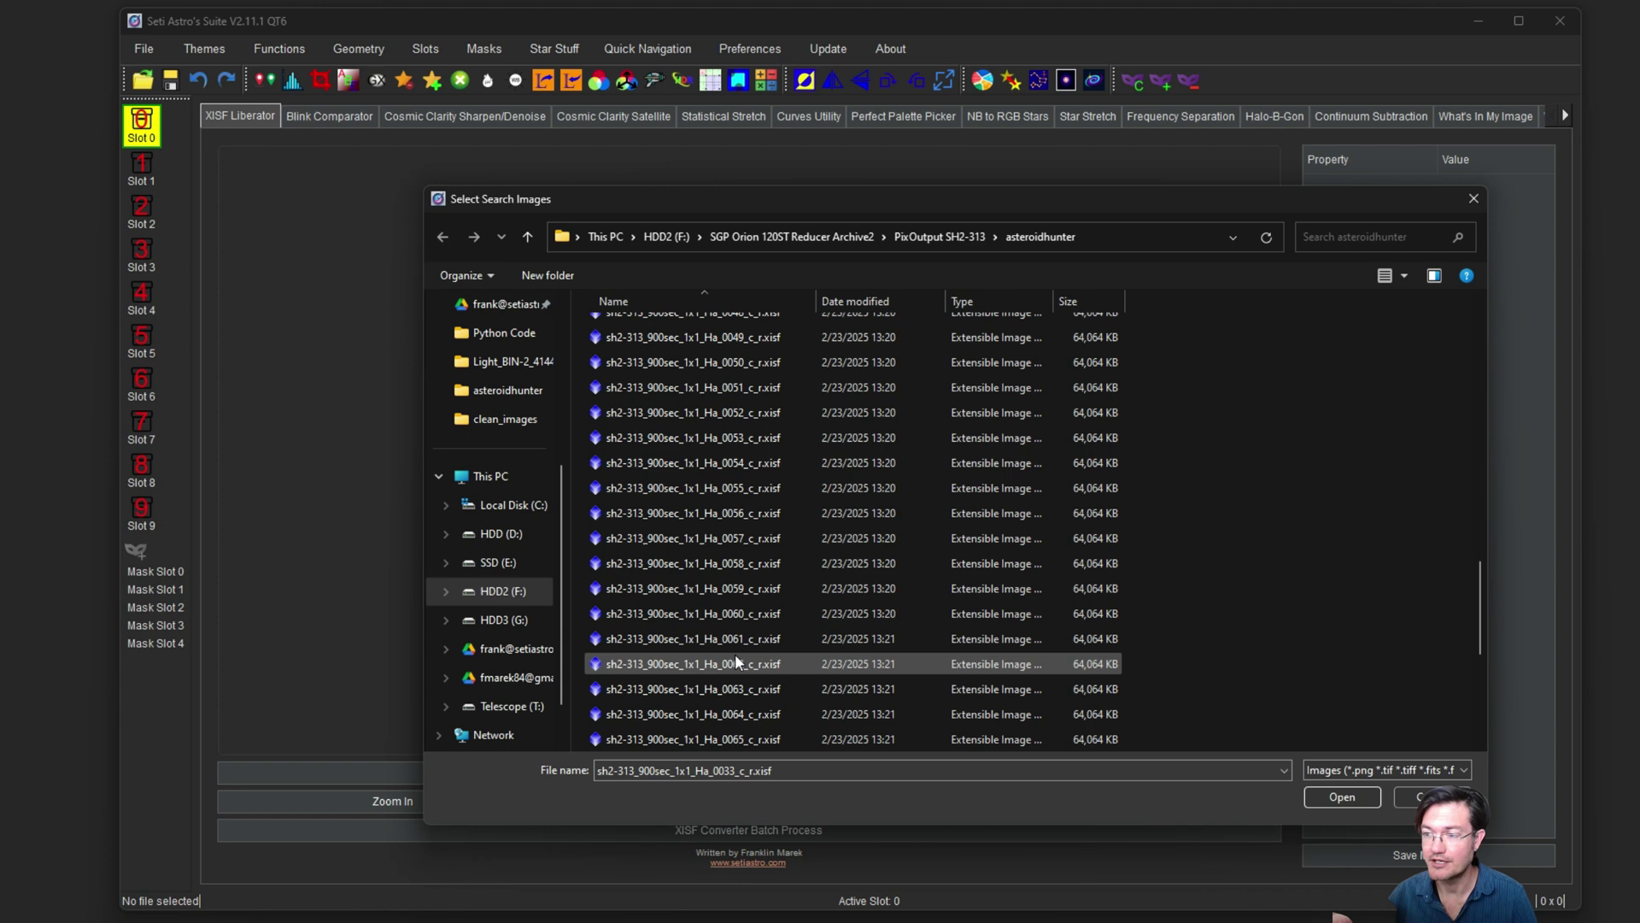
{"action": "left_click", "coordinate": [735, 663], "text": "shift"}
{"action": "left_click", "coordinate": [1324, 798]}
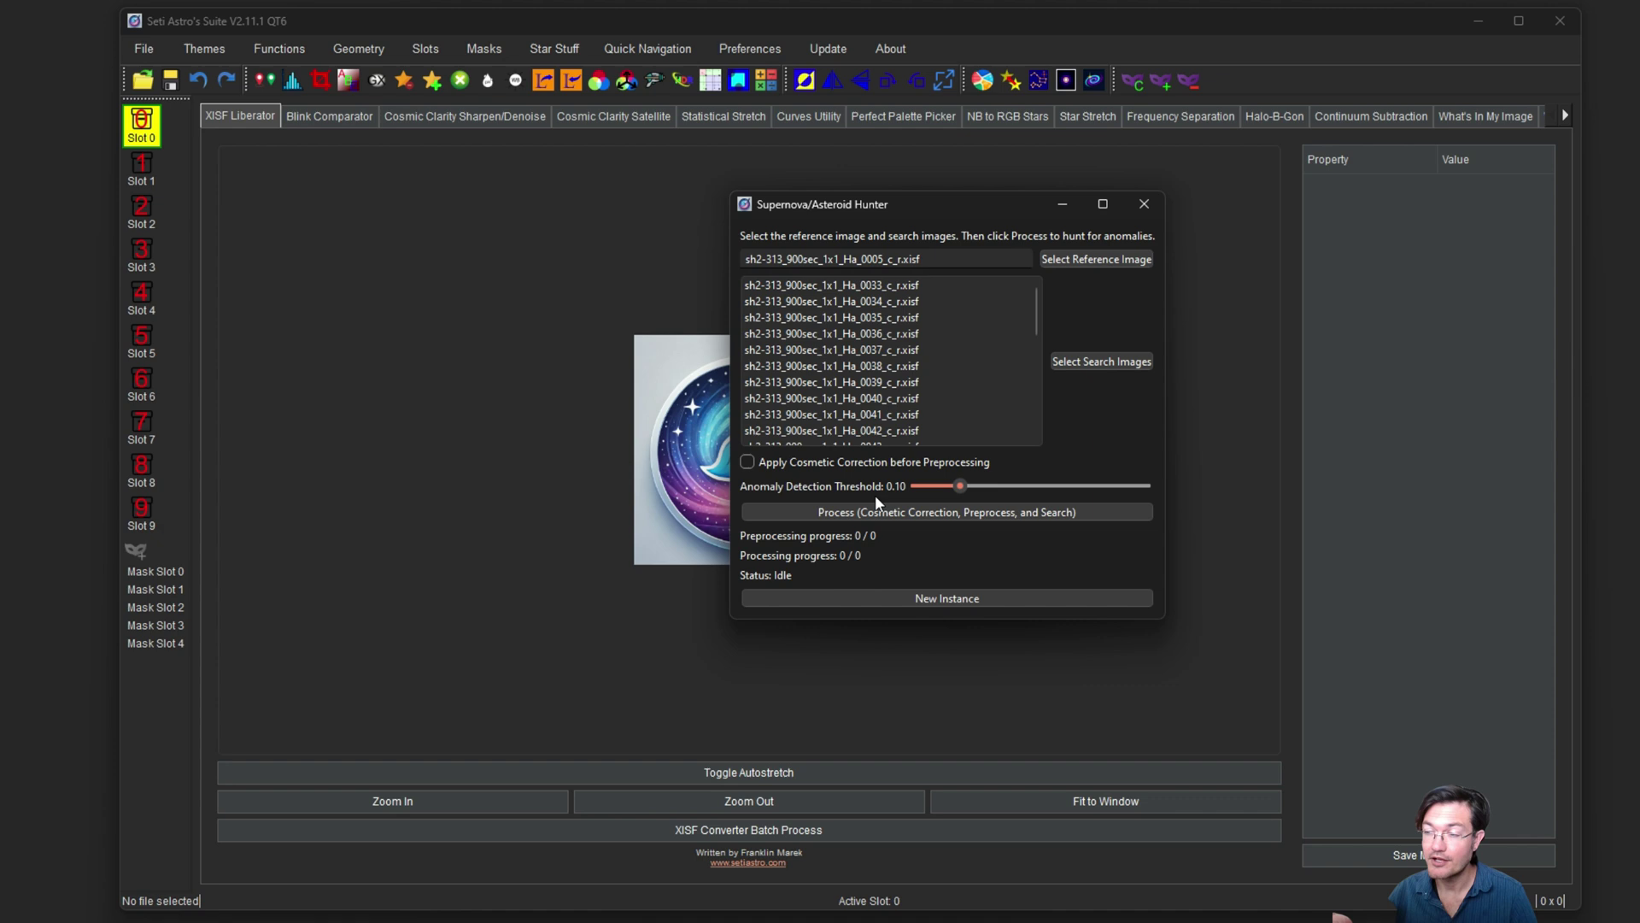
Step: Run Cosmetic Correction, Preprocess and Search across all 30 search frames
{"action": "left_click", "coordinate": [862, 511]}
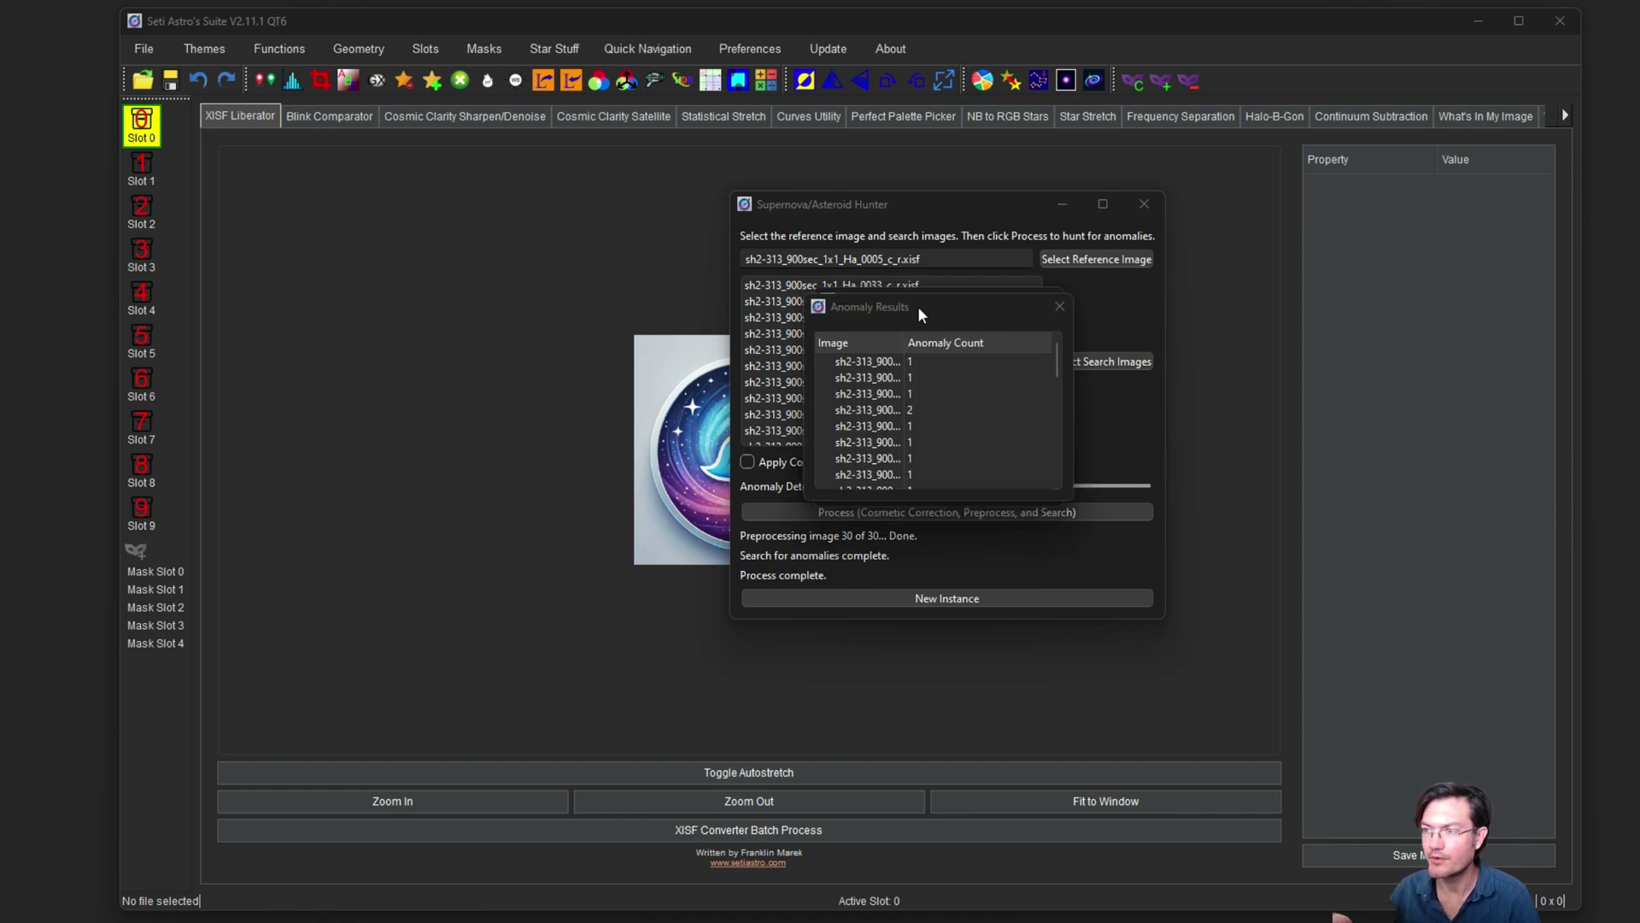
Step: Arrange both results windows, widen the image name column, and select the row with 4 anomalies
{"action": "left_click_drag", "start_coordinate": [918, 306], "coordinate": [464, 173]}
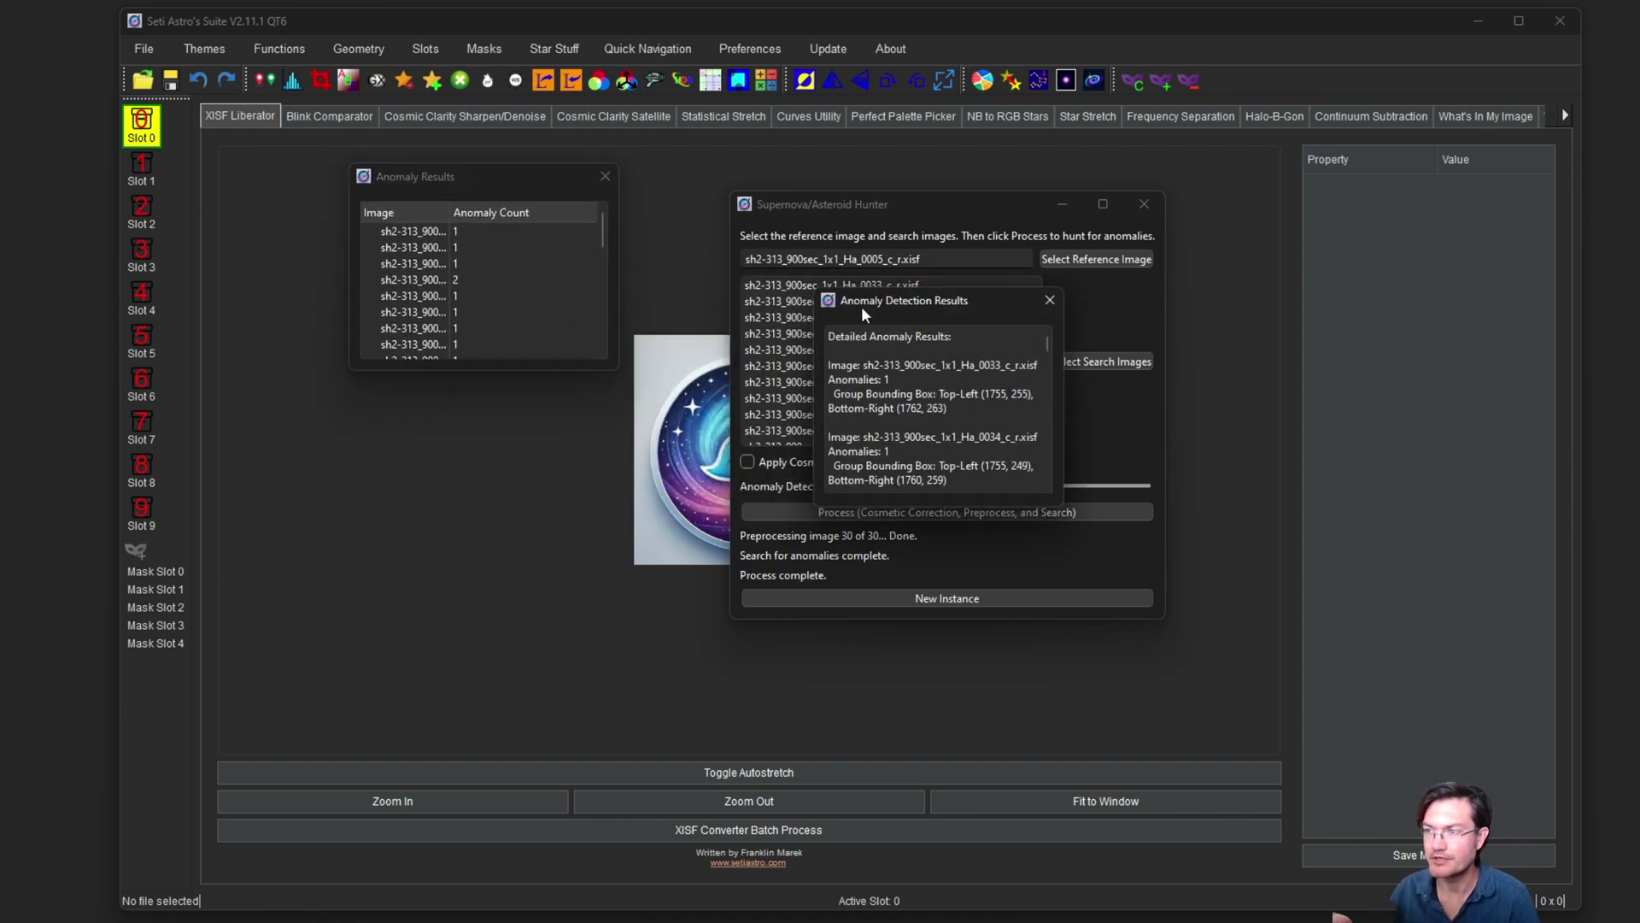
{"action": "left_click_drag", "start_coordinate": [907, 300], "coordinate": [422, 429]}
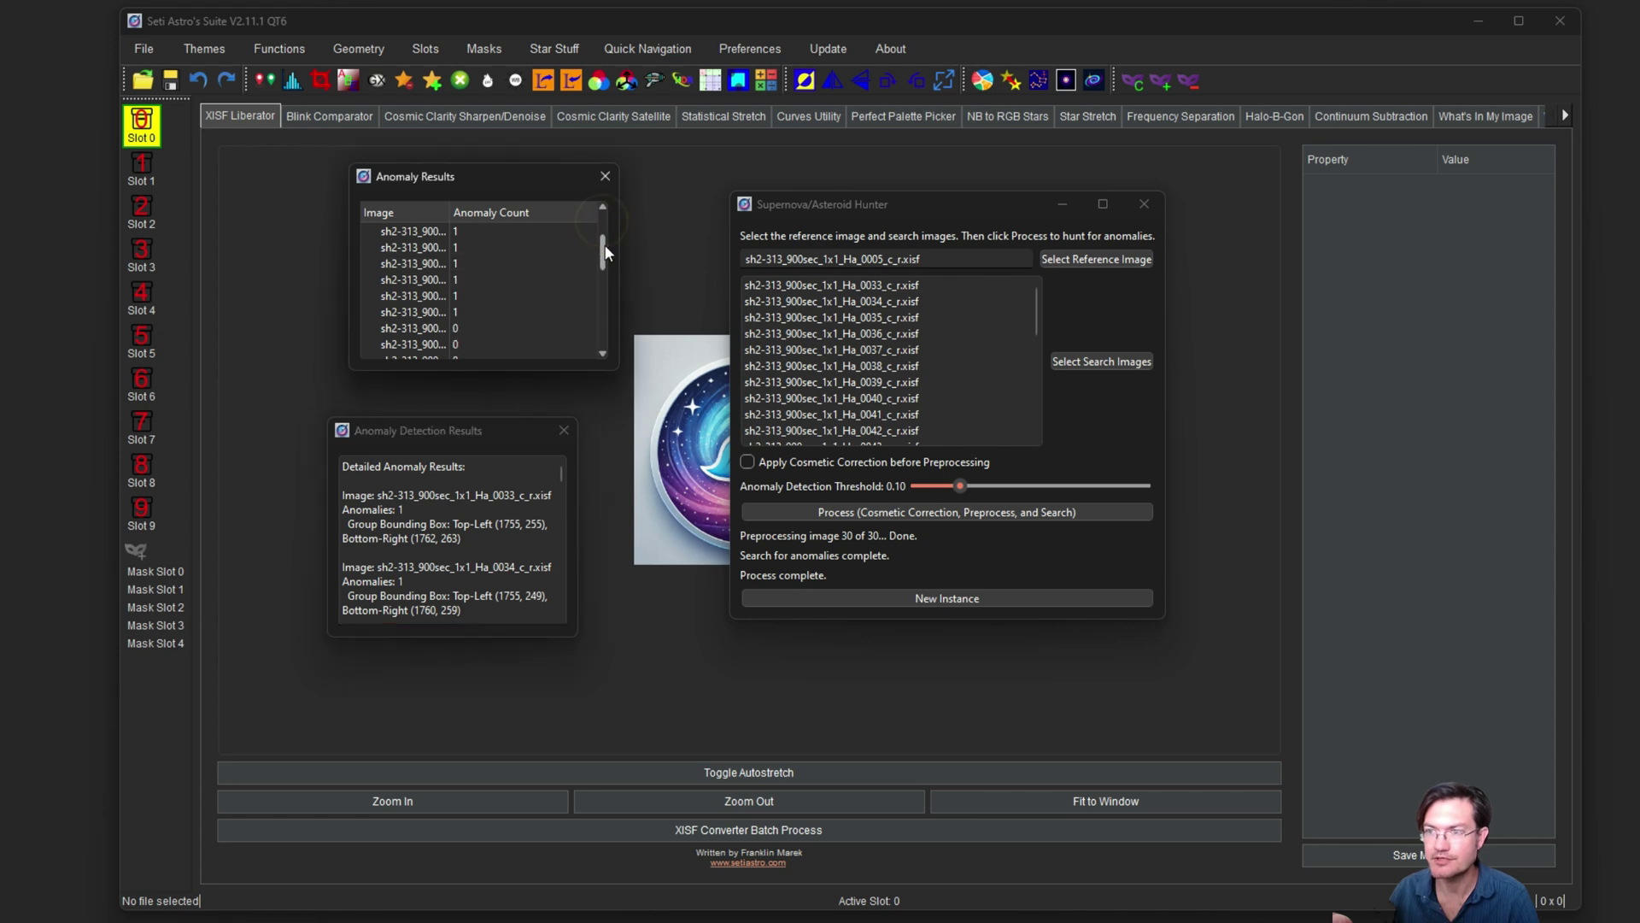
{"action": "mouse_move", "coordinate": [450, 212]}
{"action": "left_mouse_down"}
{"action": "mouse_move", "coordinate": [573, 212]}
{"action": "mouse_move", "coordinate": [462, 212]}
{"action": "left_mouse_up"}
{"action": "scroll", "coordinate": [492, 244], "scroll_direction": "down", "scroll_amount": 1}
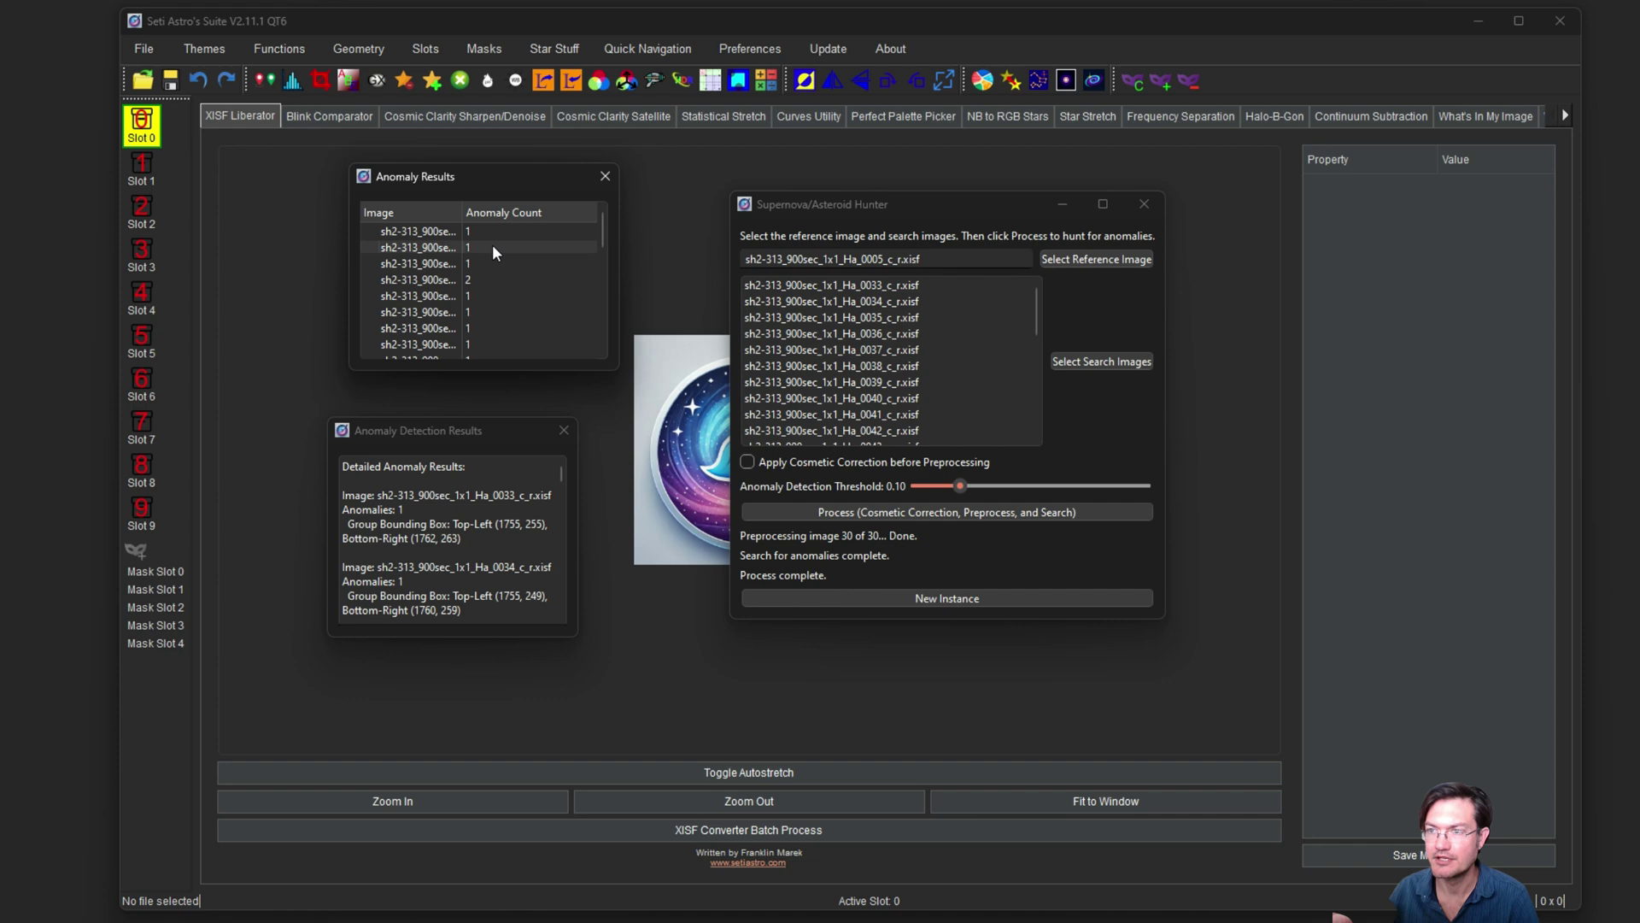
{"action": "scroll", "coordinate": [499, 256], "scroll_direction": "down", "scroll_amount": 1}
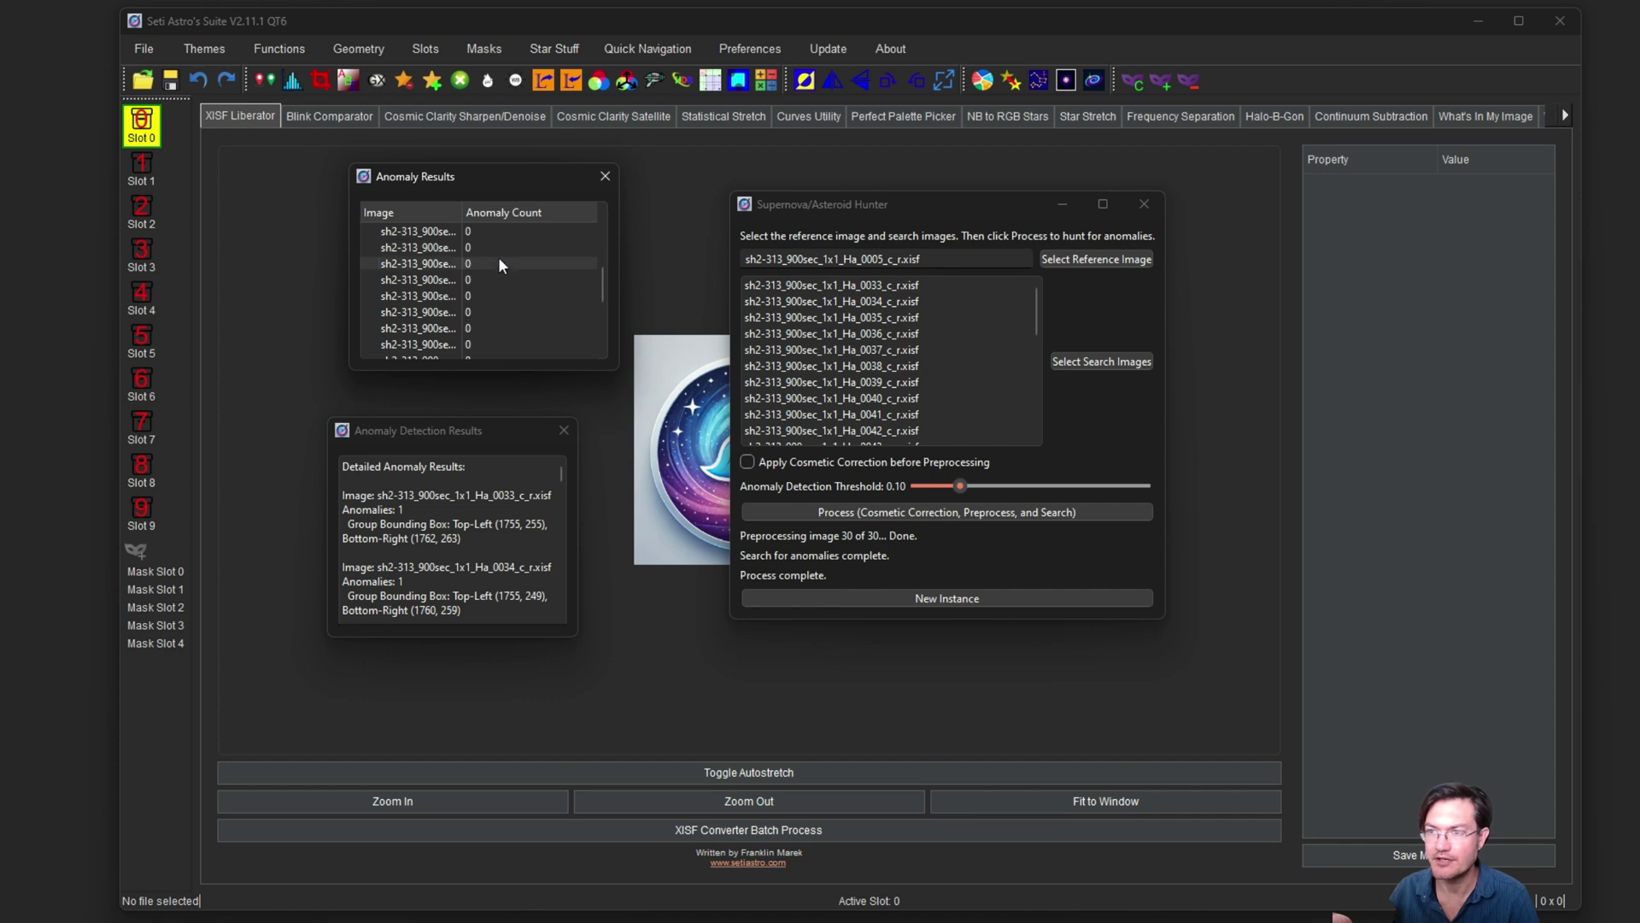
{"action": "scroll", "coordinate": [484, 279], "scroll_direction": "down", "scroll_amount": 2}
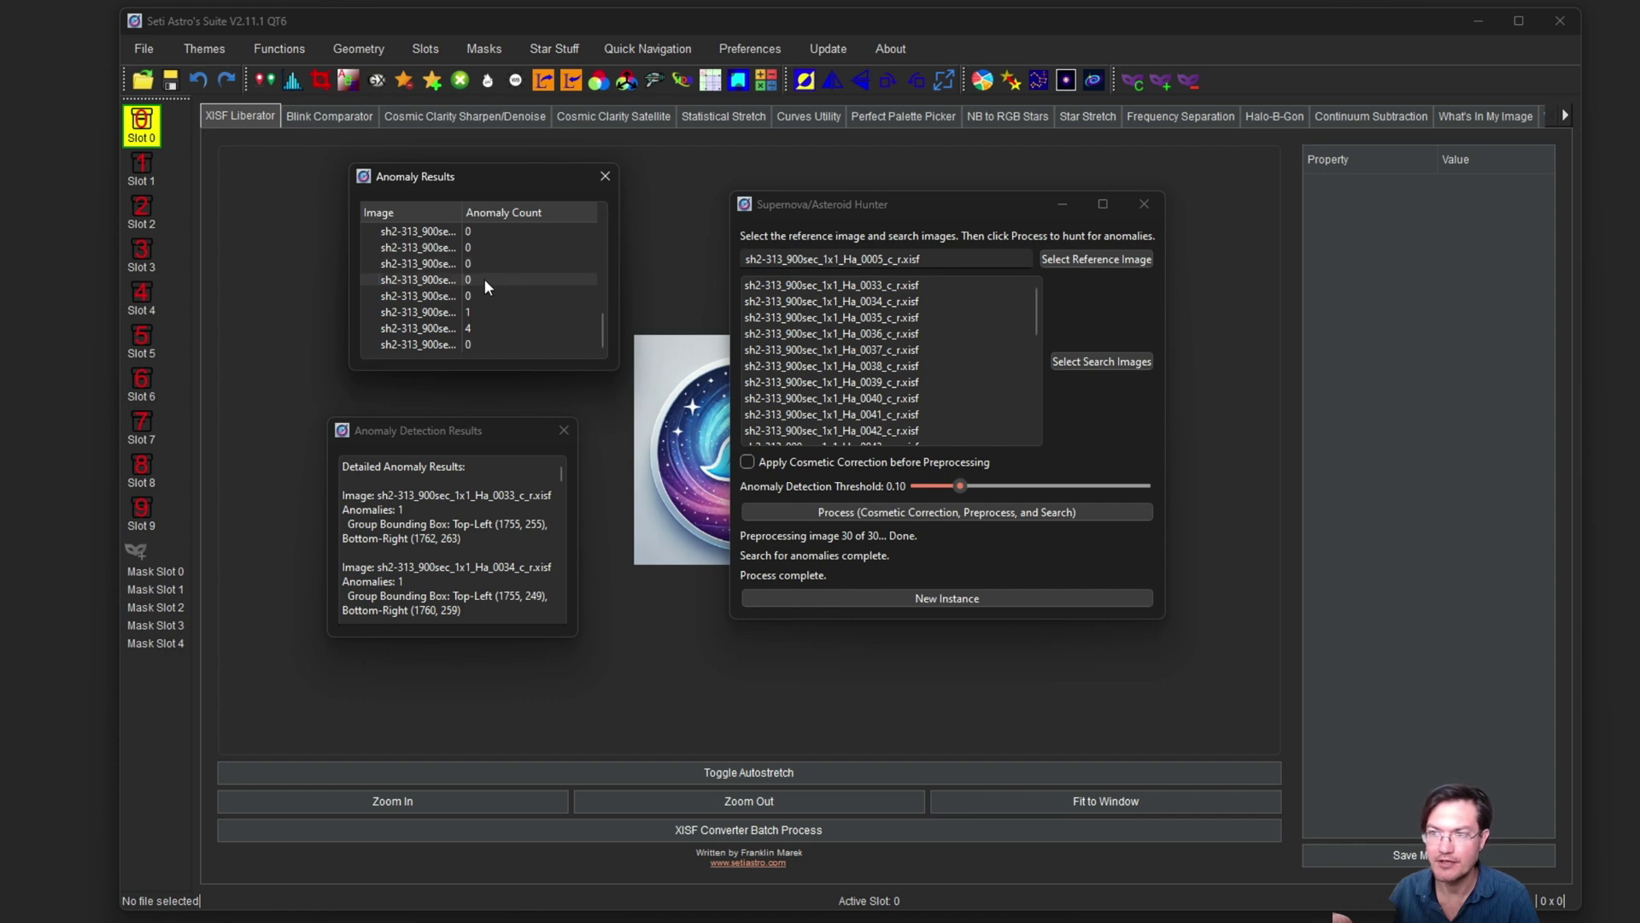
{"action": "left_click", "coordinate": [471, 329]}
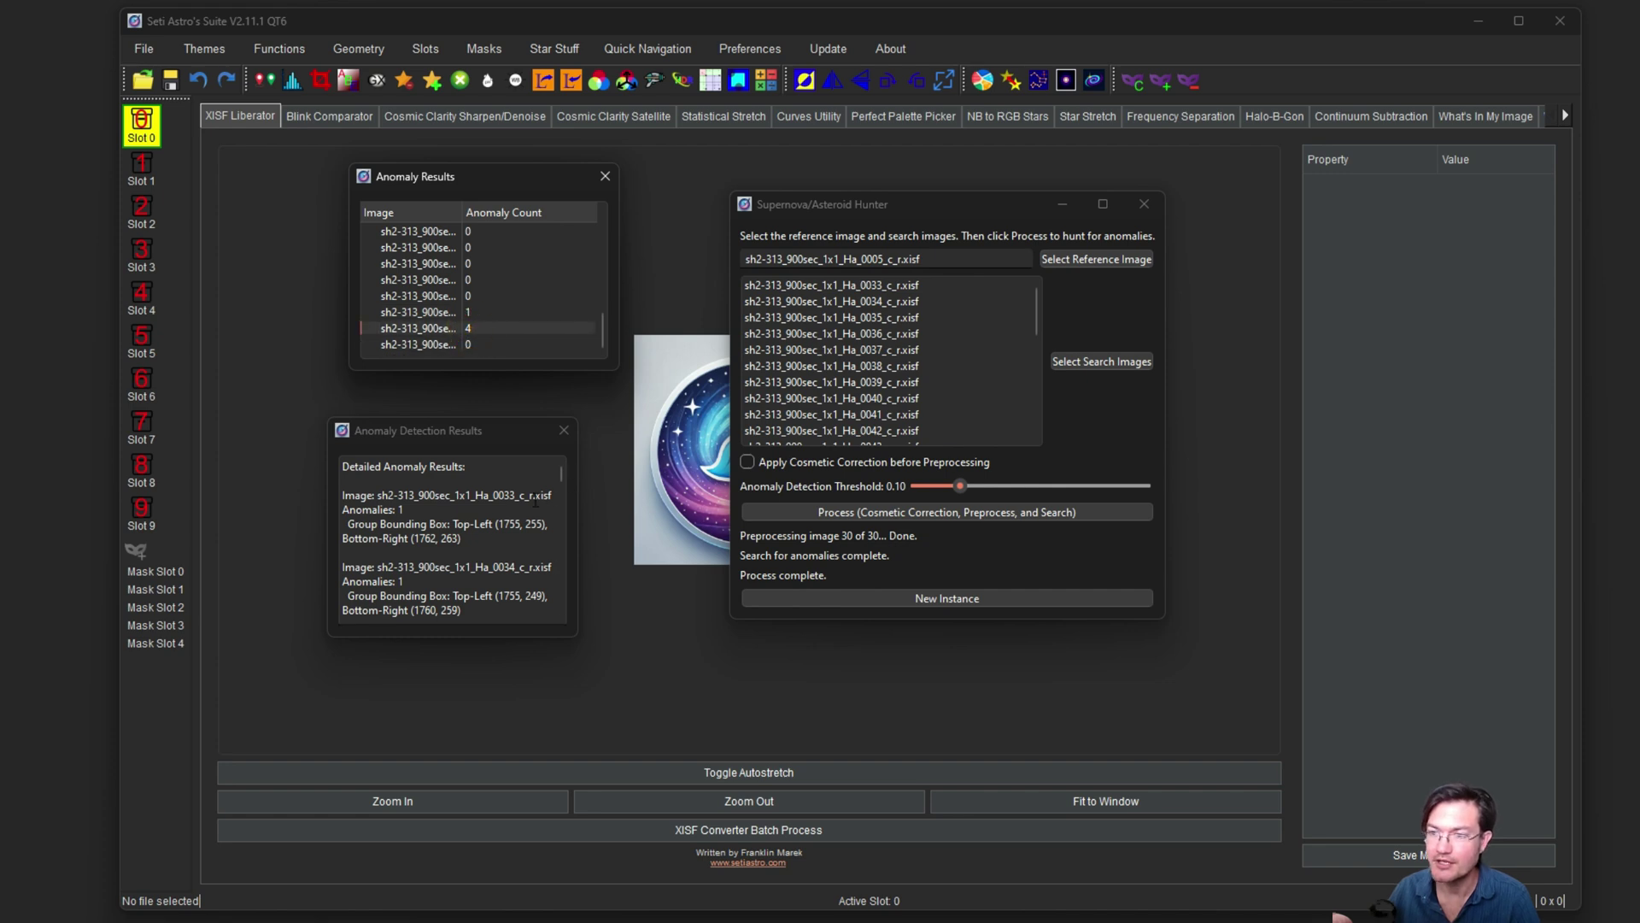
Step: Scroll the Anomaly Detection Results text to image 0061's four bounding boxes
{"action": "left_click_drag", "start_coordinate": [561, 473], "coordinate": [565, 590]}
{"action": "scroll", "coordinate": [470, 569], "scroll_direction": "down", "scroll_amount": 2}
{"action": "scroll", "coordinate": [427, 513], "scroll_direction": "down", "scroll_amount": 2}
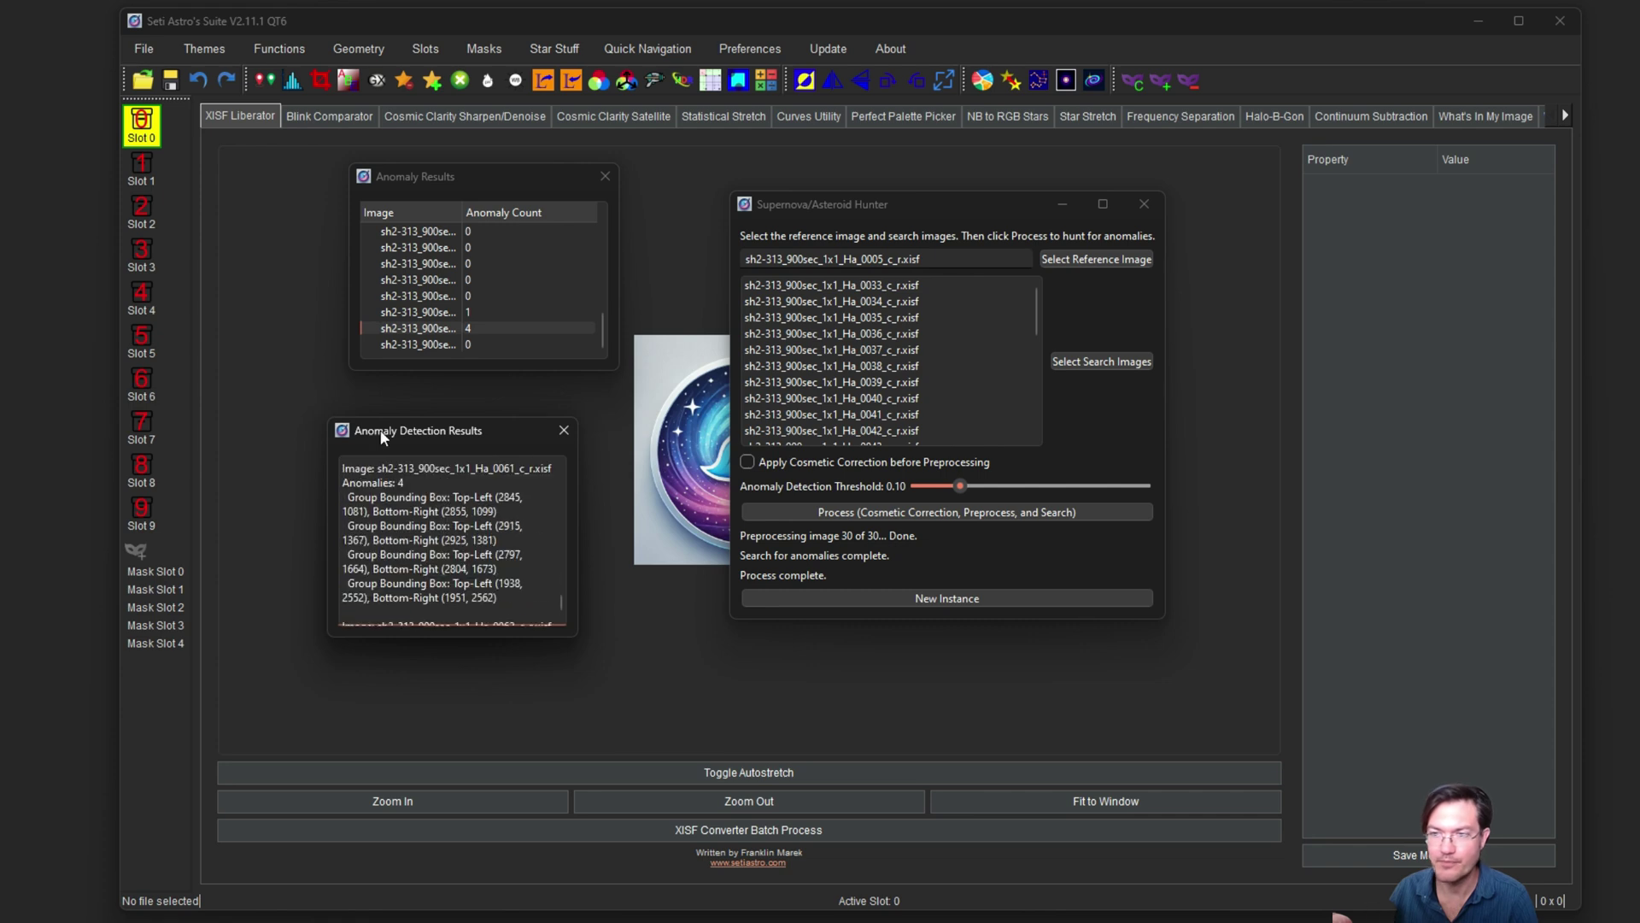
{"action": "scroll", "coordinate": [417, 490], "scroll_direction": "up", "scroll_amount": 2}
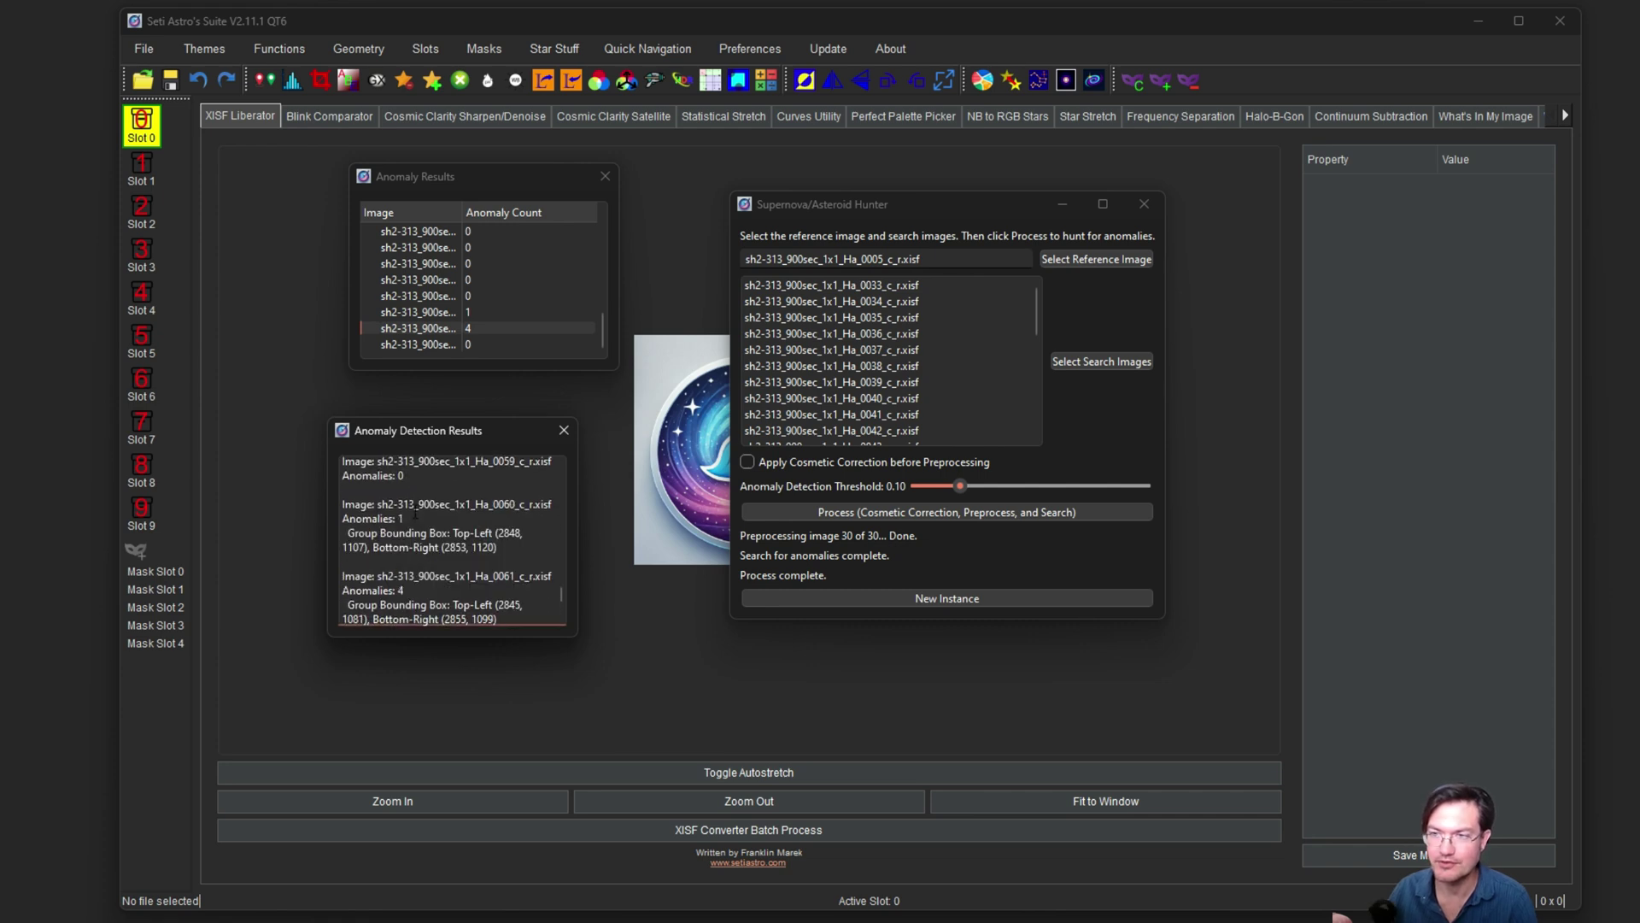
{"action": "scroll", "coordinate": [453, 539], "scroll_direction": "down", "scroll_amount": 1}
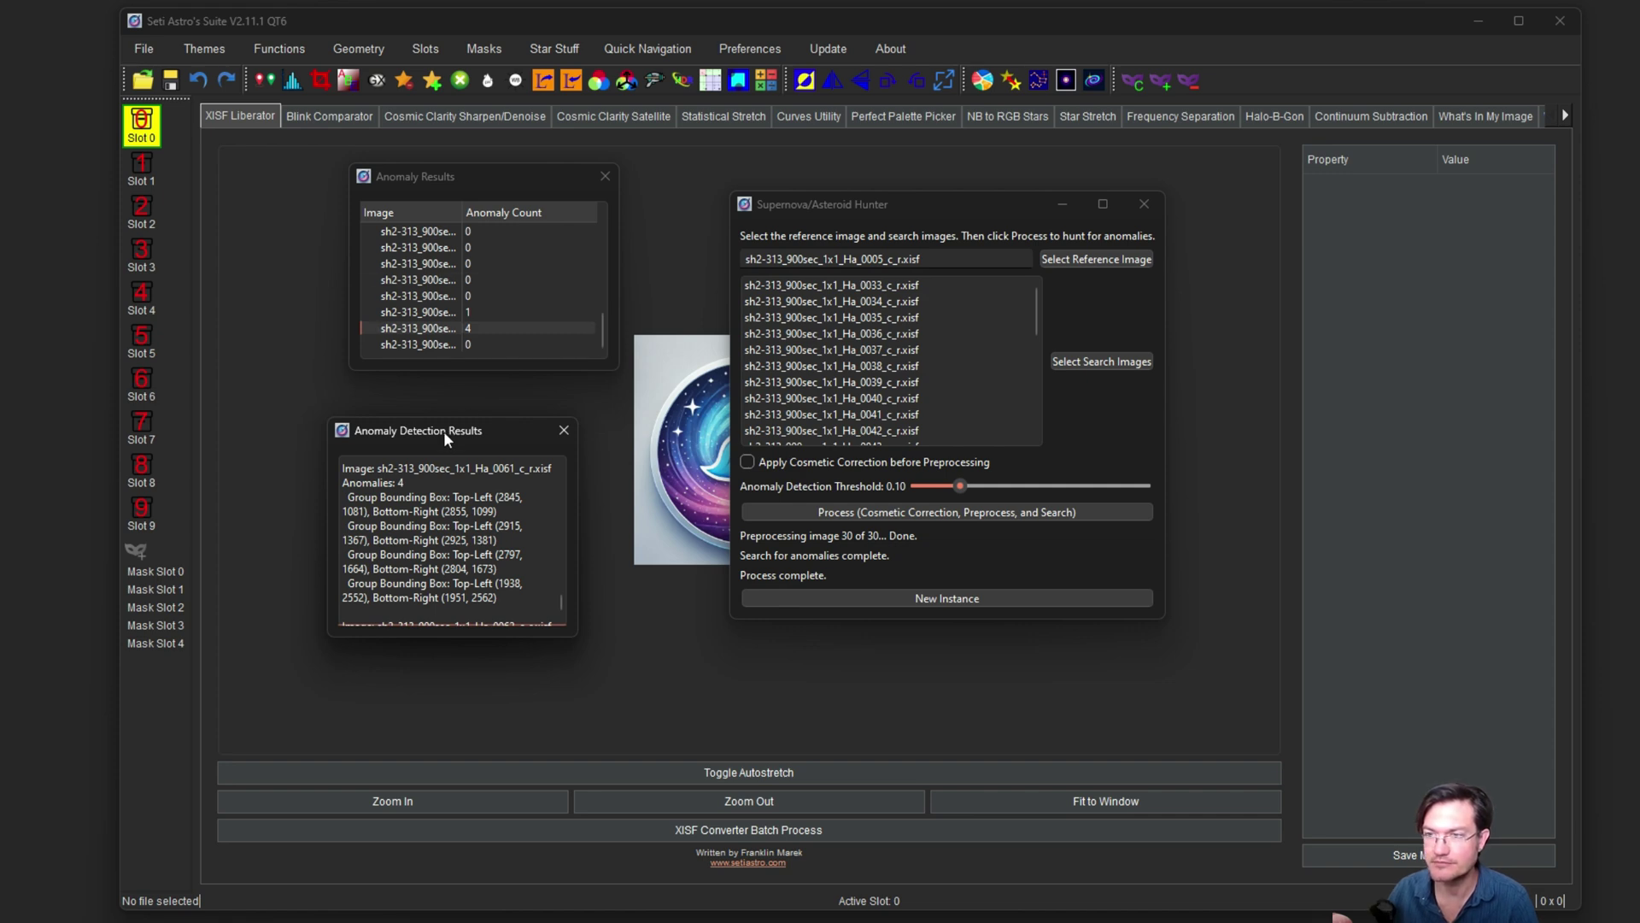
Step: Move the detailed results and anomaly count windows to the left edge
{"action": "left_click_drag", "start_coordinate": [457, 434], "coordinate": [163, 606]}
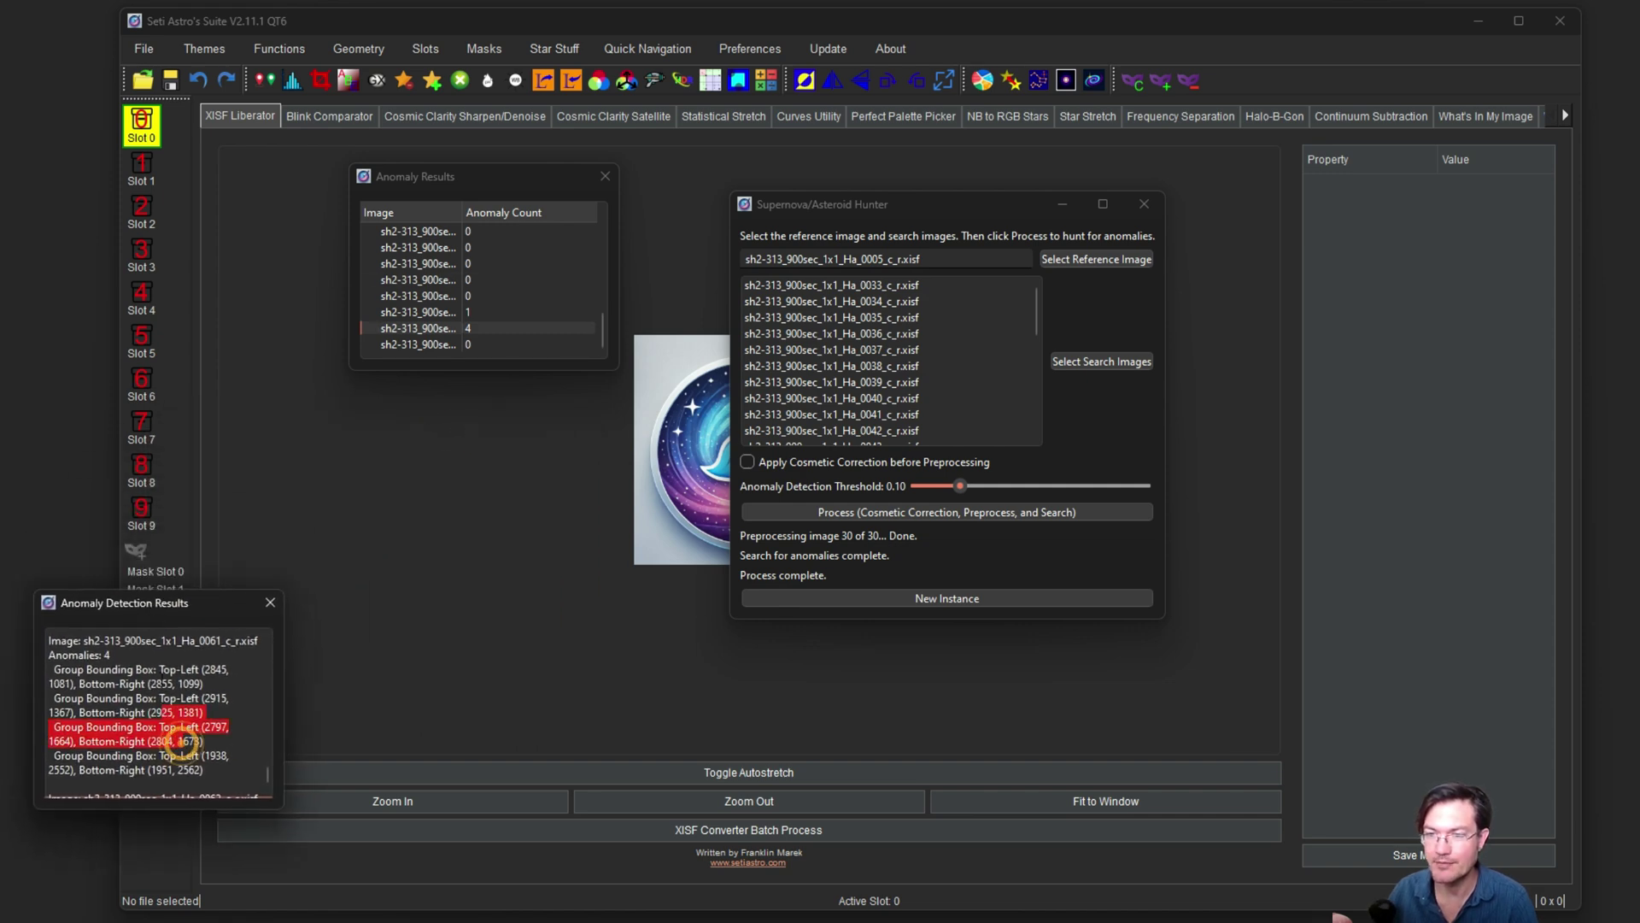
{"action": "left_click_drag", "start_coordinate": [152, 601], "coordinate": [155, 653]}
{"action": "left_click_drag", "start_coordinate": [442, 169], "coordinate": [161, 179]}
{"action": "scroll", "coordinate": [157, 289], "scroll_direction": "up", "scroll_amount": 3}
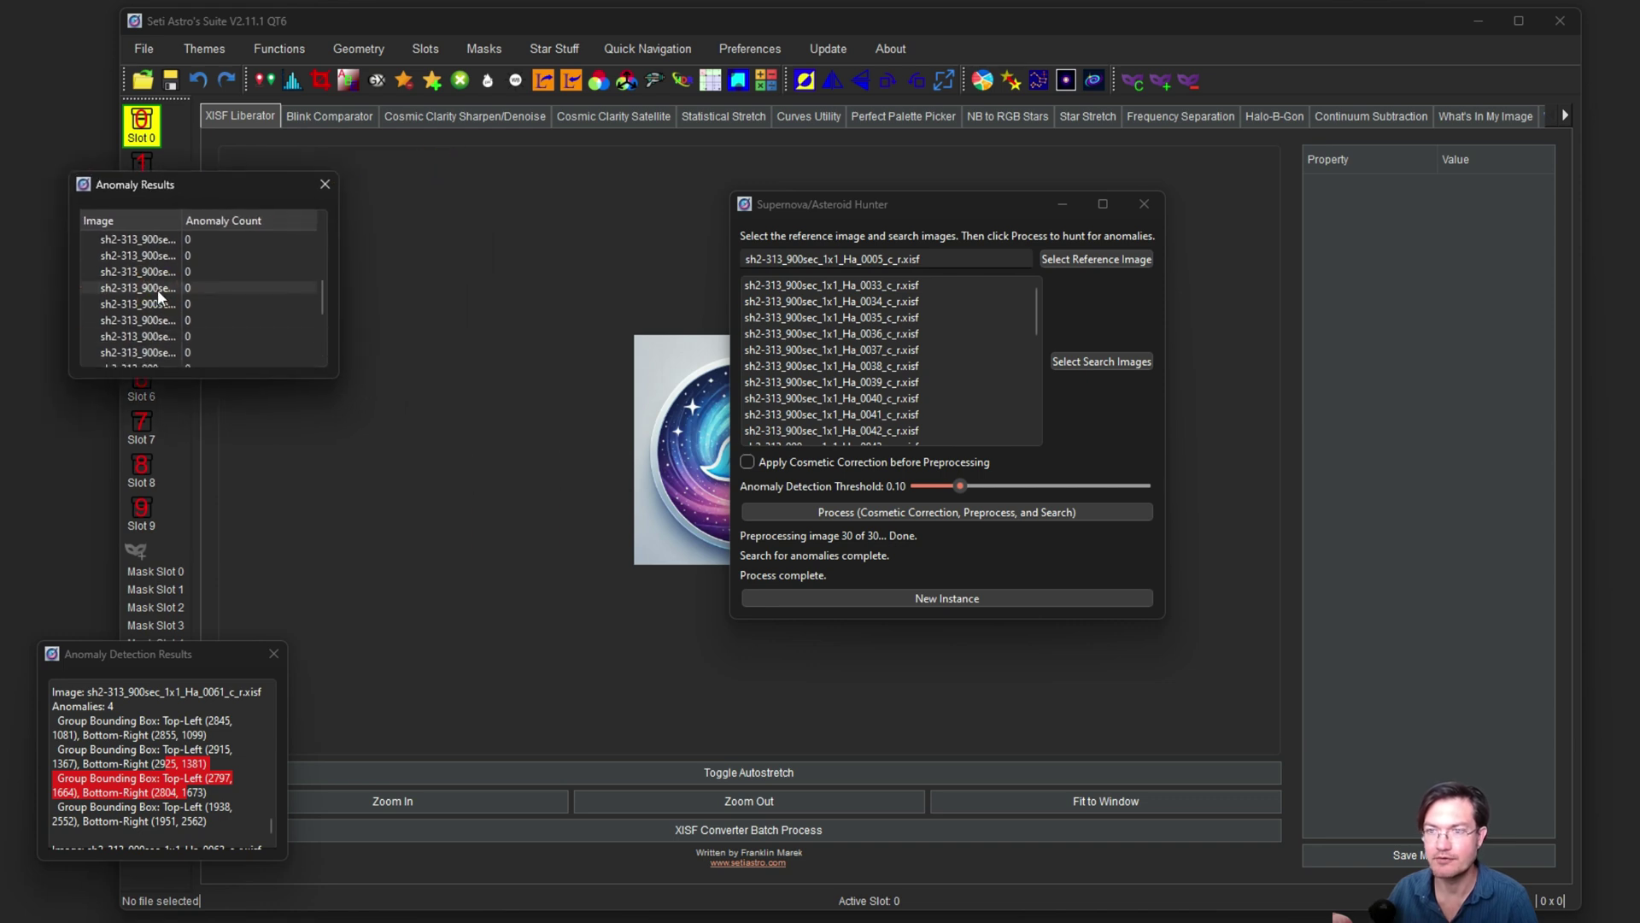
{"action": "scroll", "coordinate": [158, 290], "scroll_direction": "up", "scroll_amount": 5}
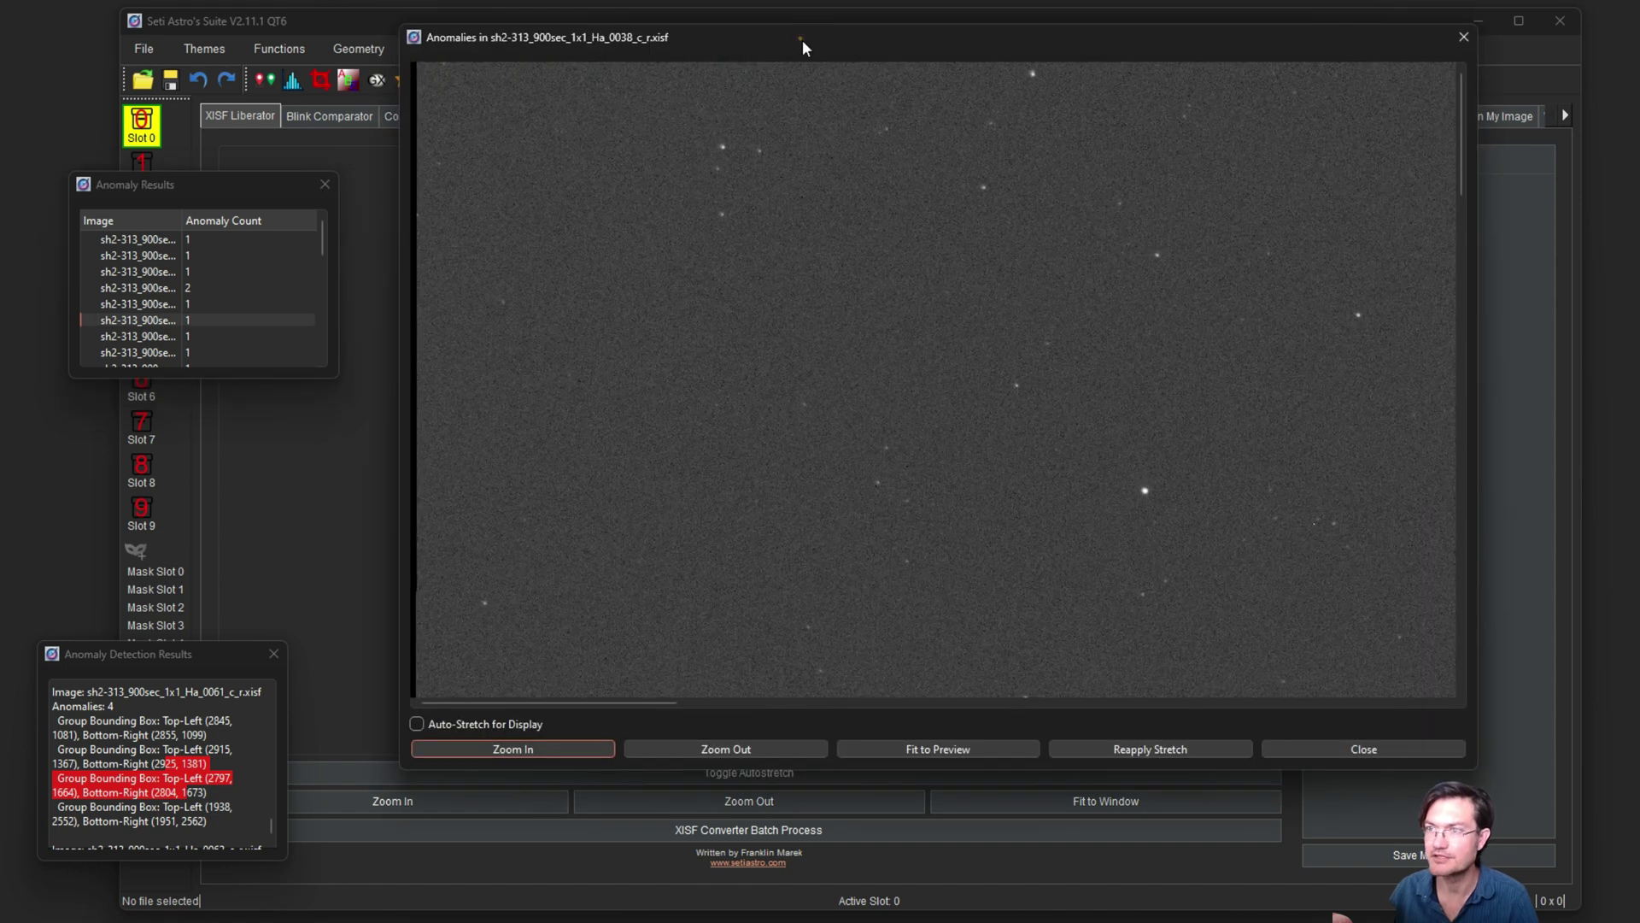
{"action": "left_click_drag", "start_coordinate": [803, 40], "coordinate": [785, 66]}
{"action": "left_click_drag", "start_coordinate": [528, 728], "coordinate": [789, 724]}
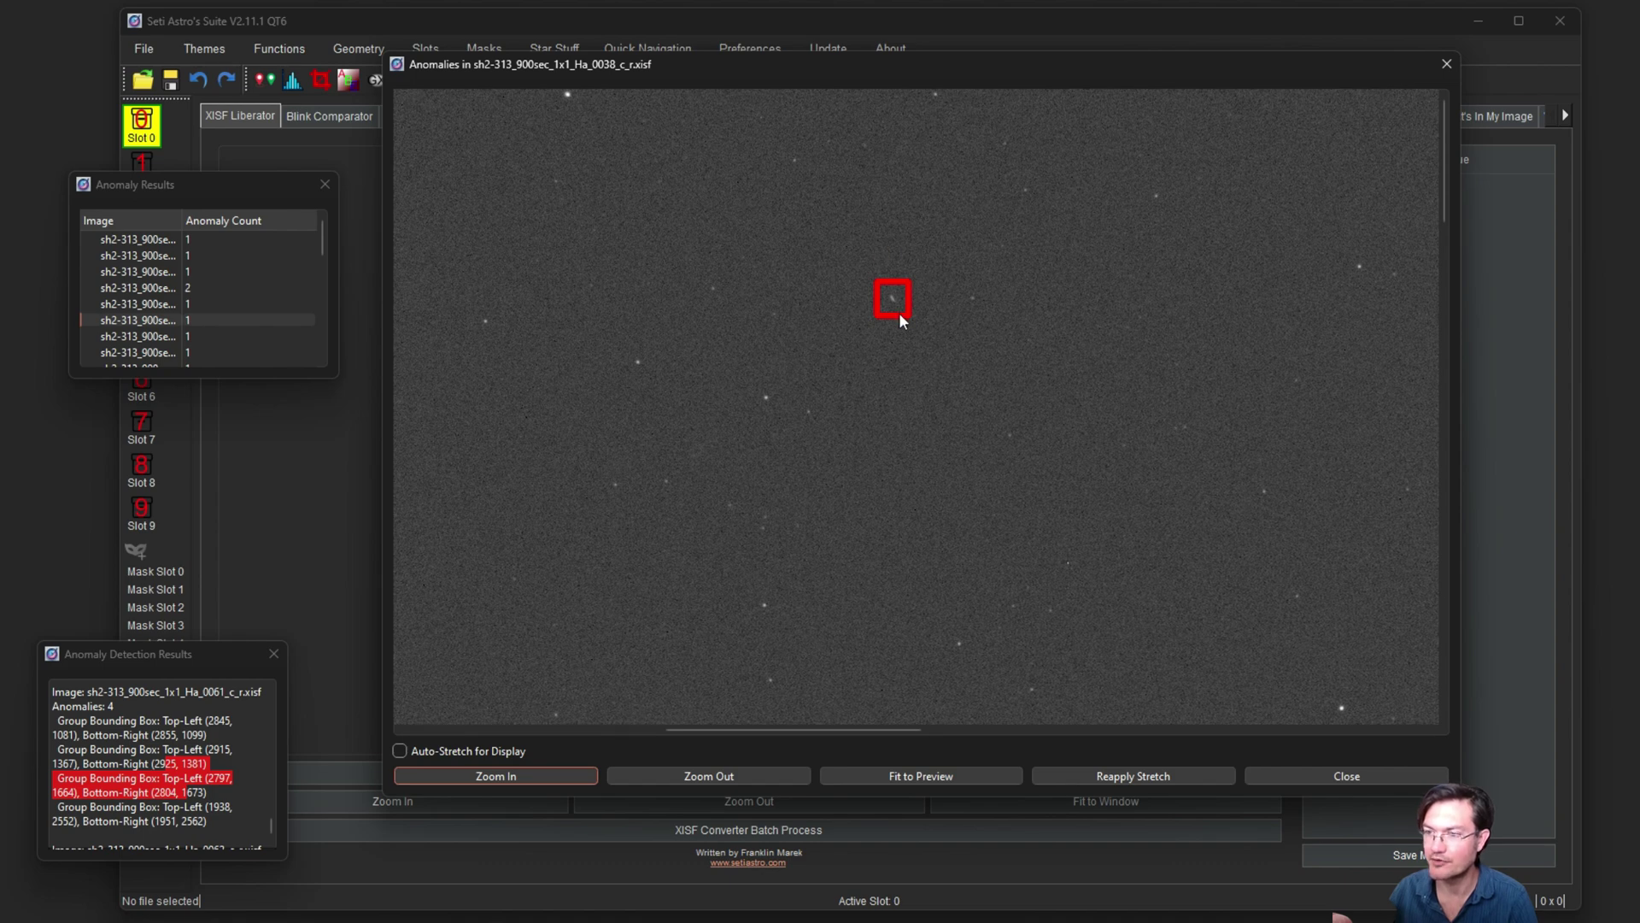
{"action": "left_click", "coordinate": [1003, 777]}
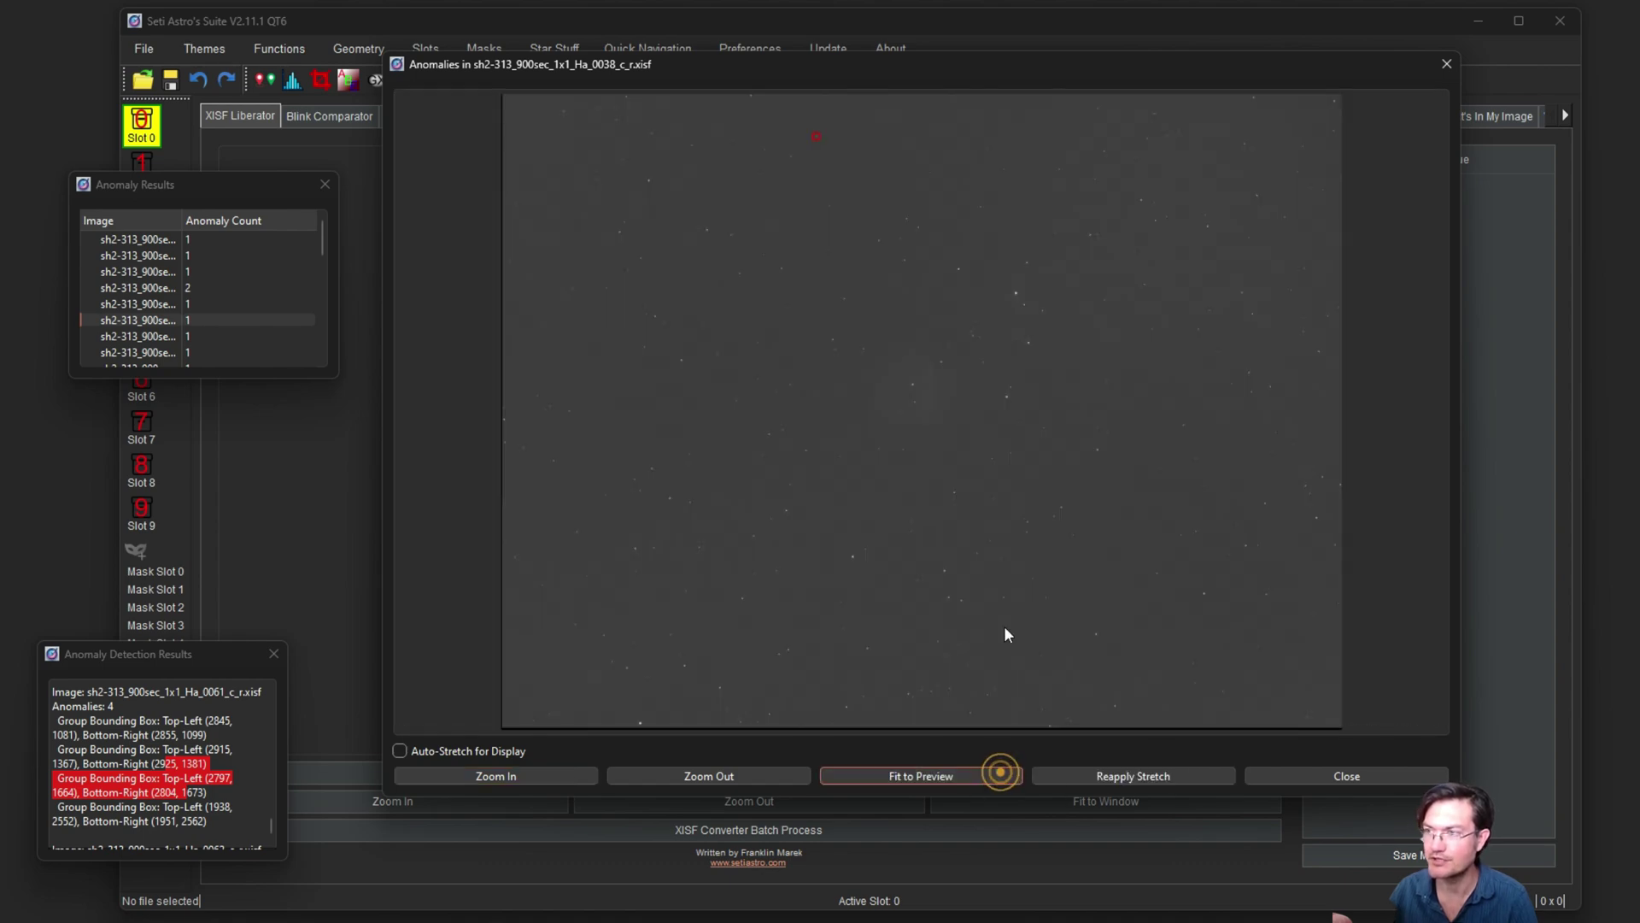
{"action": "left_click", "coordinate": [512, 775]}
{"action": "left_click", "coordinate": [515, 774]}
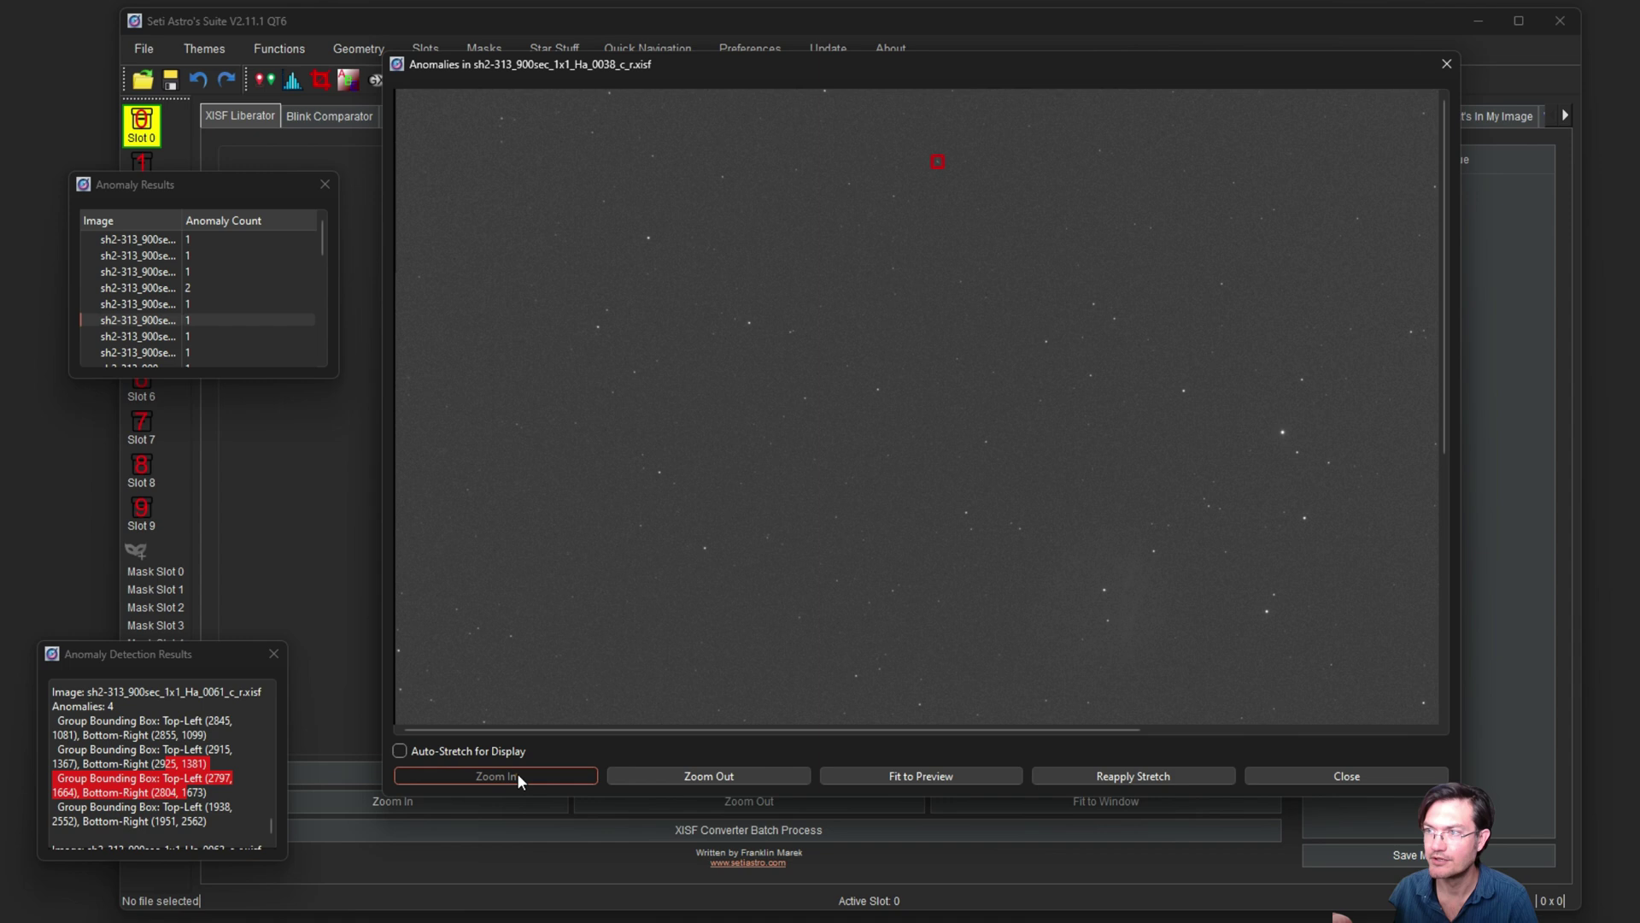
{"action": "left_click", "coordinate": [516, 772]}
{"action": "left_click", "coordinate": [517, 772]}
{"action": "left_click_drag", "start_coordinate": [735, 727], "coordinate": [927, 727]}
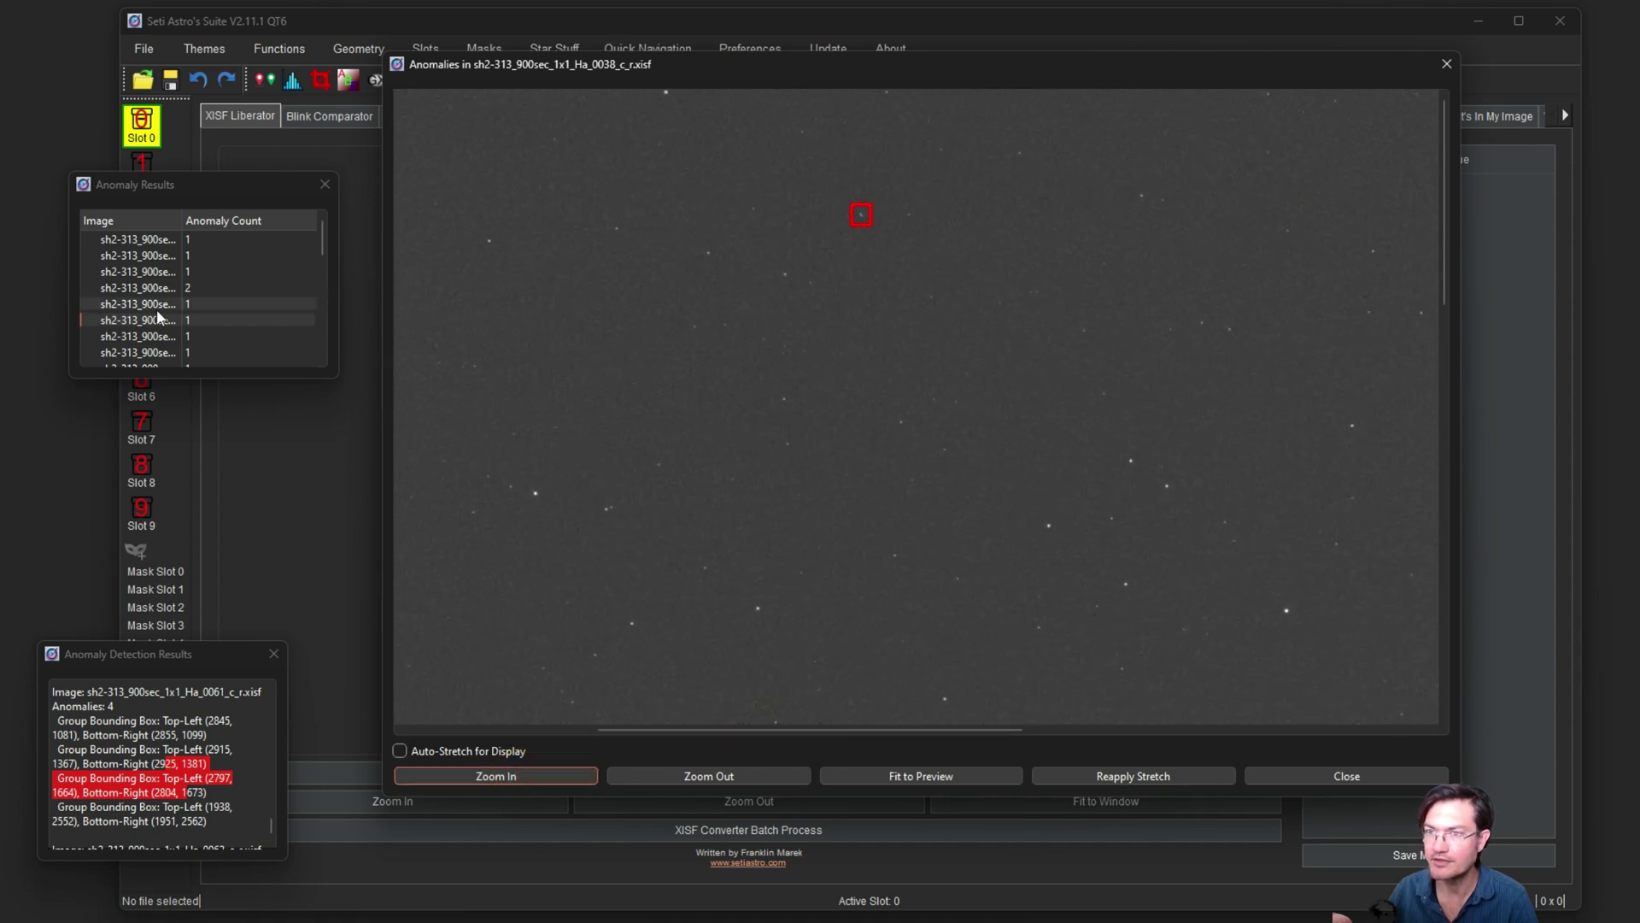
{"action": "left_click", "coordinate": [166, 239]}
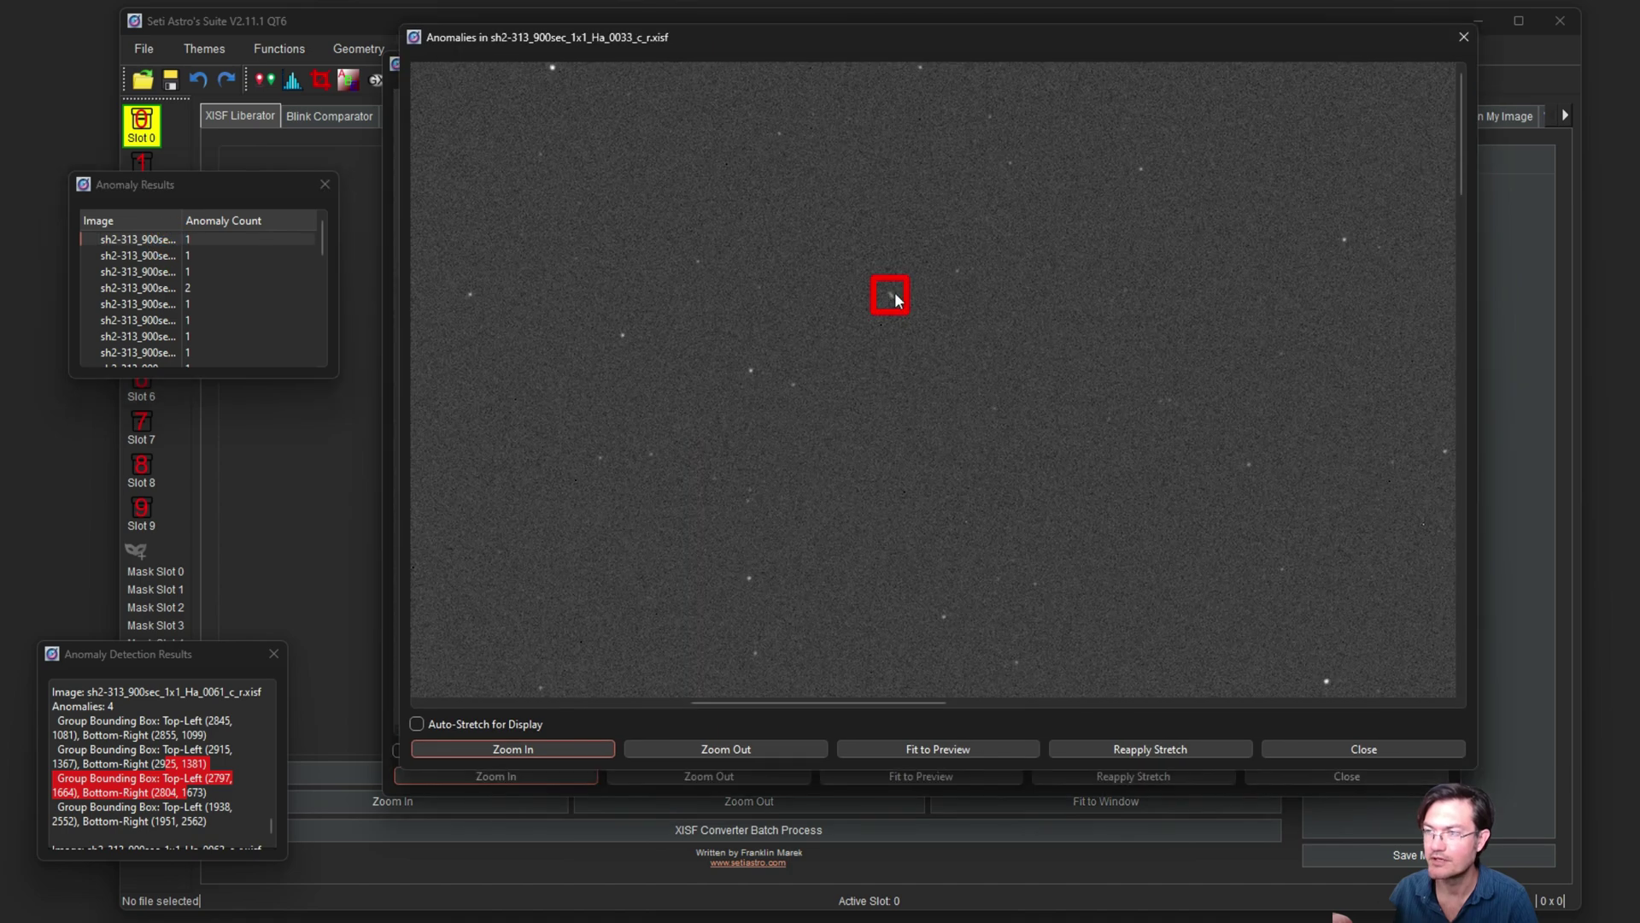
{"action": "left_click_drag", "start_coordinate": [810, 44], "coordinate": [1092, 144]}
{"action": "left_click", "coordinate": [571, 324]}
{"action": "left_click", "coordinate": [569, 323]}
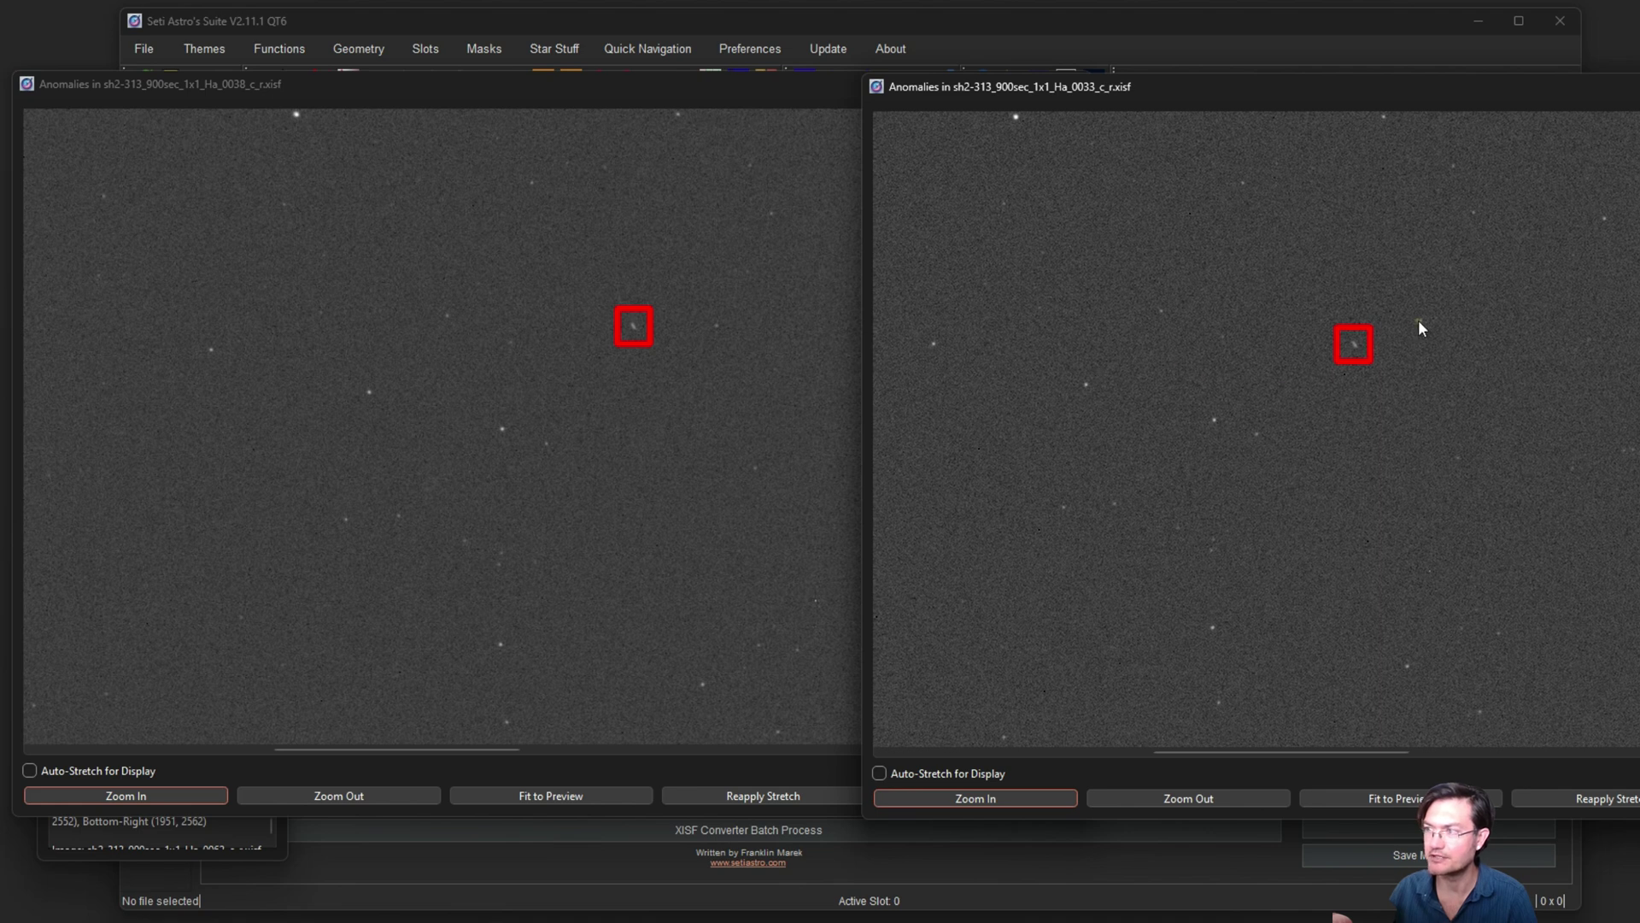
{"action": "left_click", "coordinate": [1418, 319]}
{"action": "left_click", "coordinate": [715, 325]}
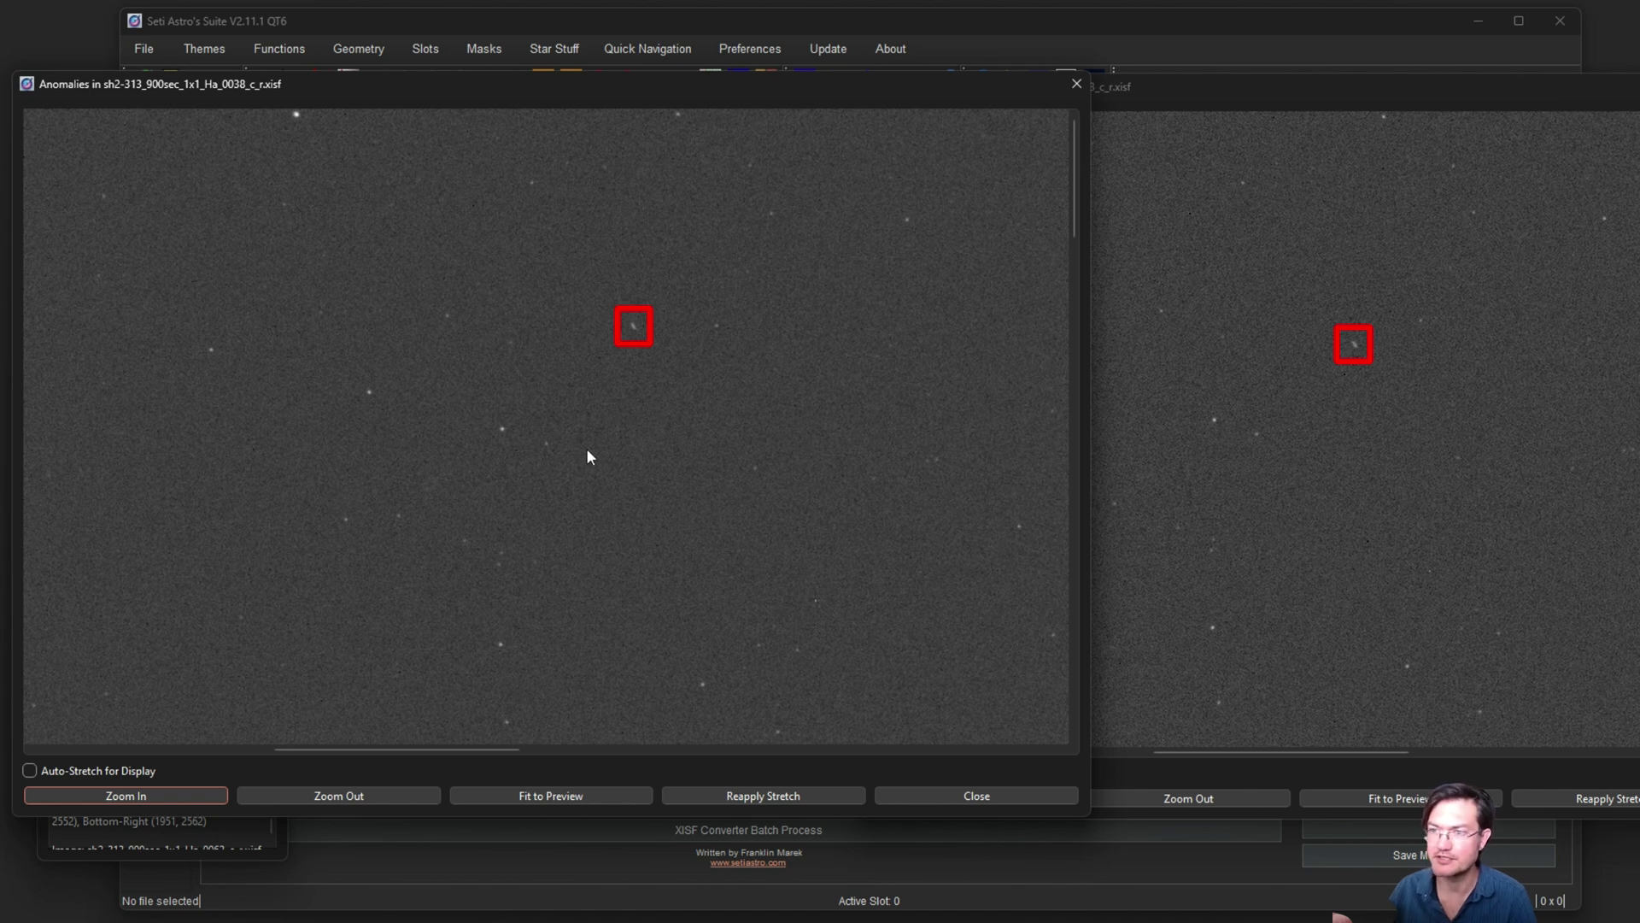
{"action": "left_click_drag", "start_coordinate": [626, 86], "coordinate": [707, 111]}
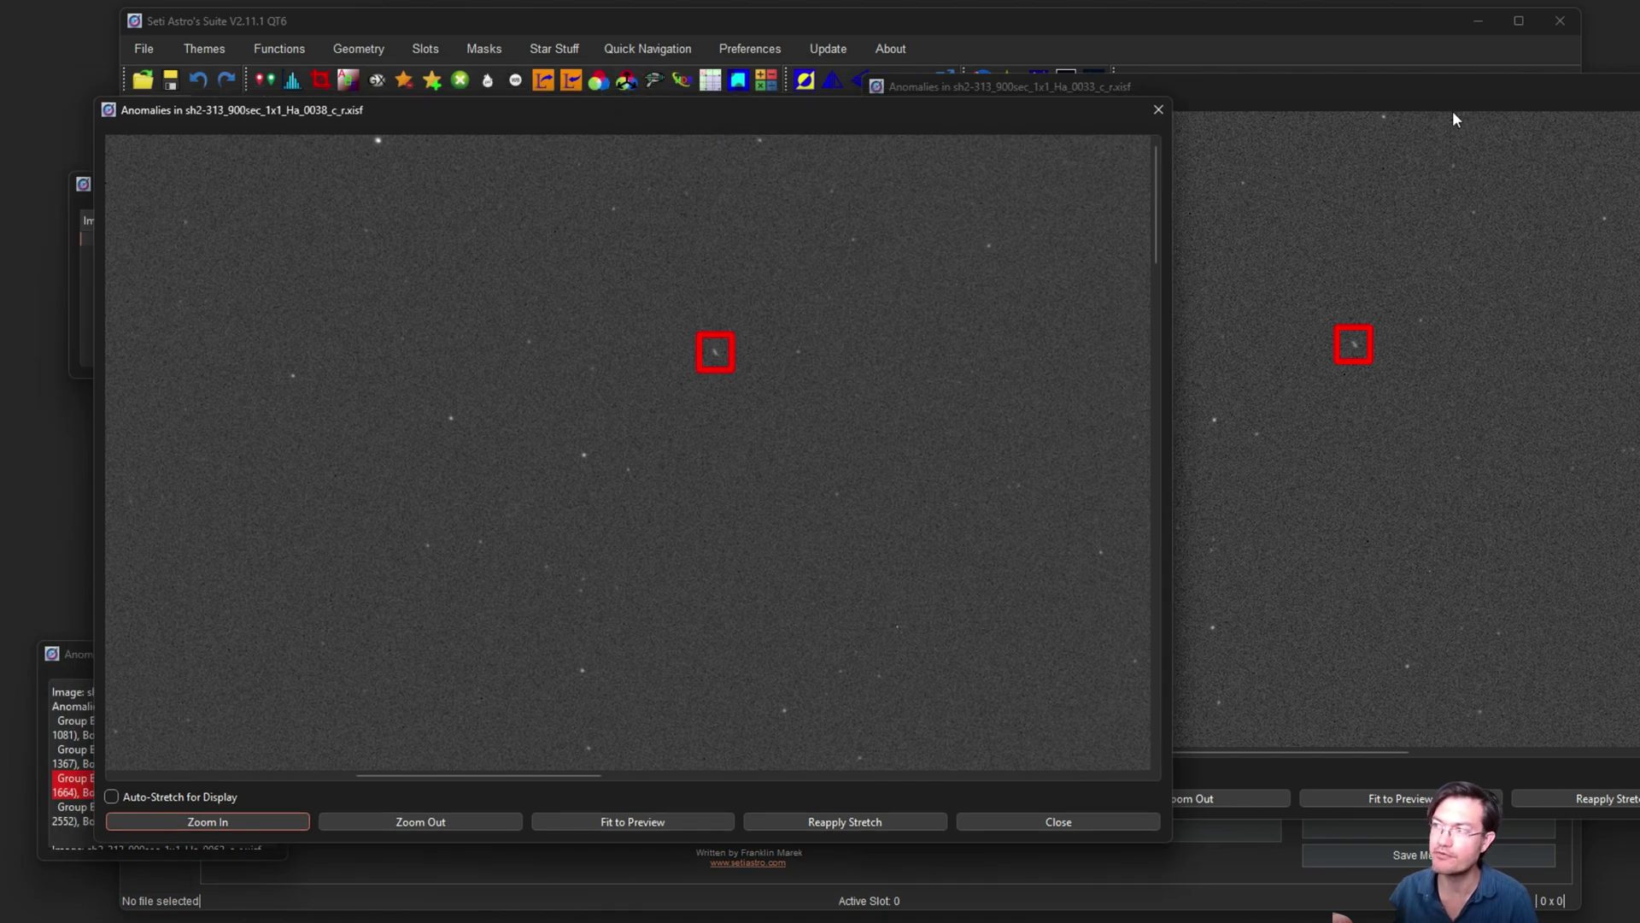
{"action": "left_click", "coordinate": [1158, 110]}
{"action": "left_click", "coordinate": [1336, 75]}
Step: Close the previous anomaly view and open the anomalies of image 0061
{"action": "left_click", "coordinate": [1169, 195]}
{"action": "scroll", "coordinate": [174, 281], "scroll_direction": "down", "scroll_amount": 2}
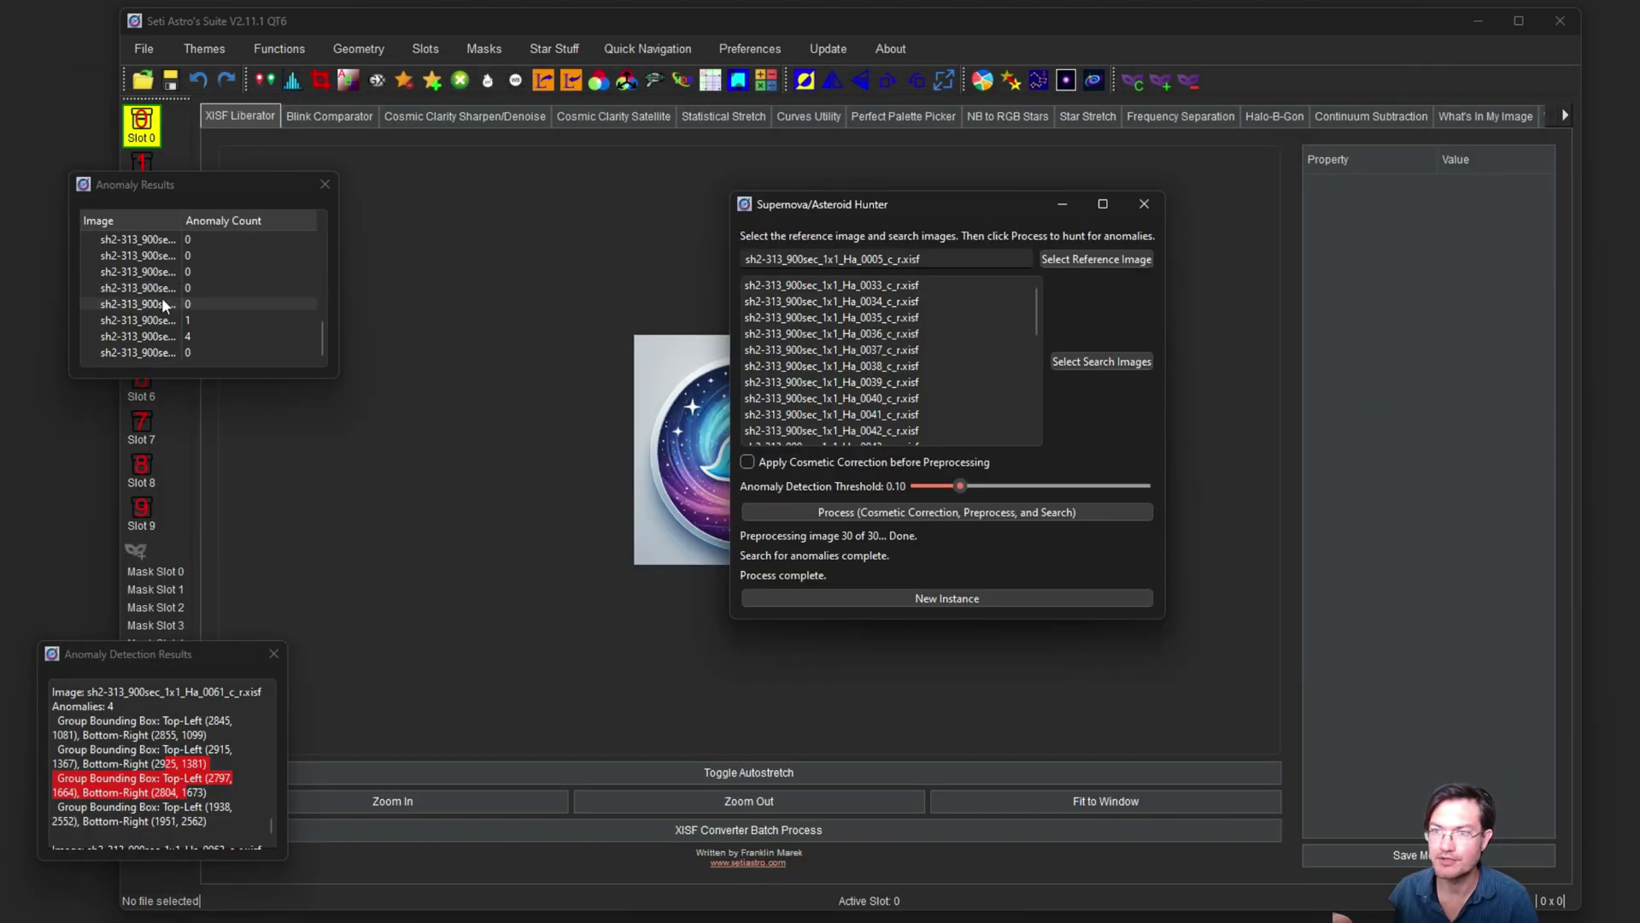
{"action": "double_click", "coordinate": [132, 334]}
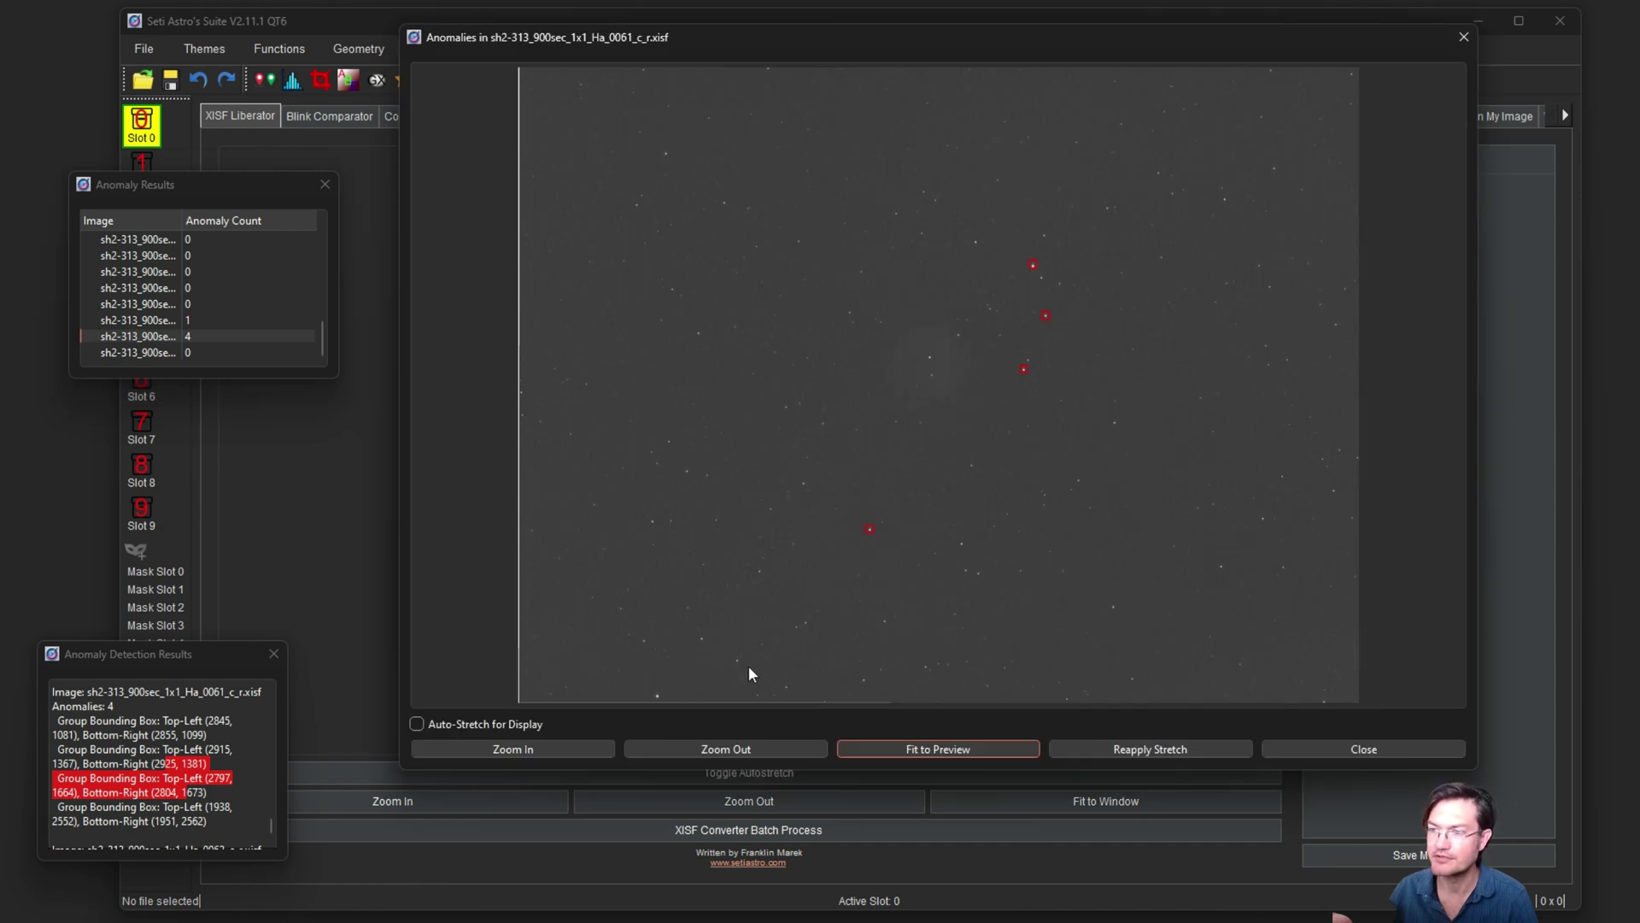
Step: Zoom in on image 0061 and scroll to its red-boxed anomalies
{"action": "left_click", "coordinate": [570, 742]}
{"action": "left_click", "coordinate": [571, 742]}
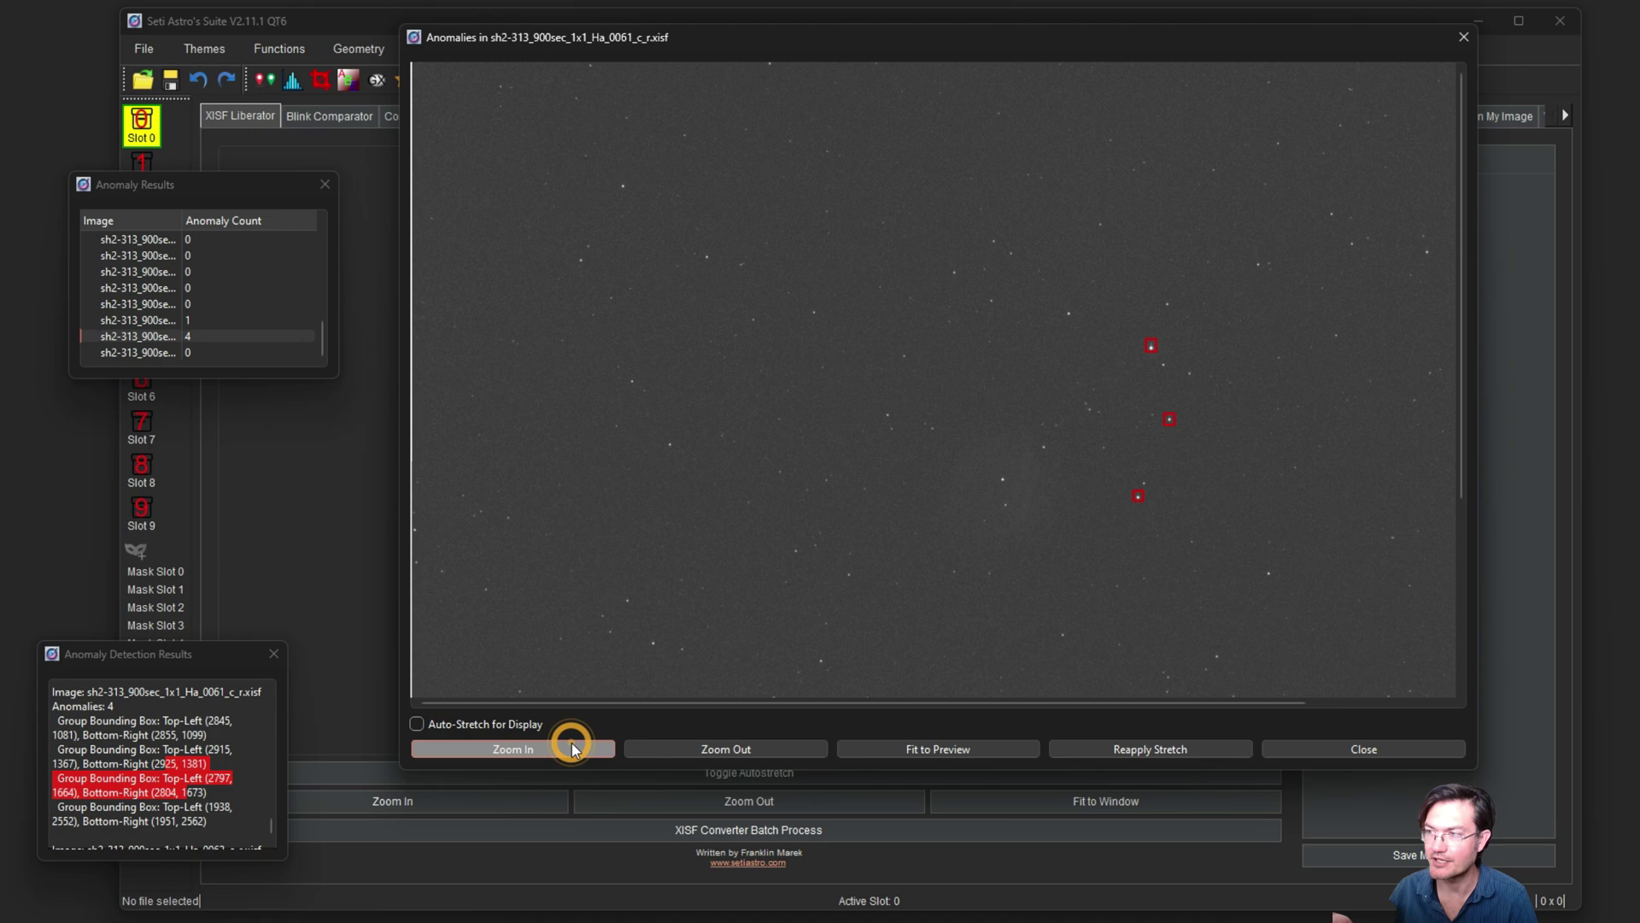
{"action": "left_click_drag", "start_coordinate": [1464, 287], "coordinate": [1463, 295]}
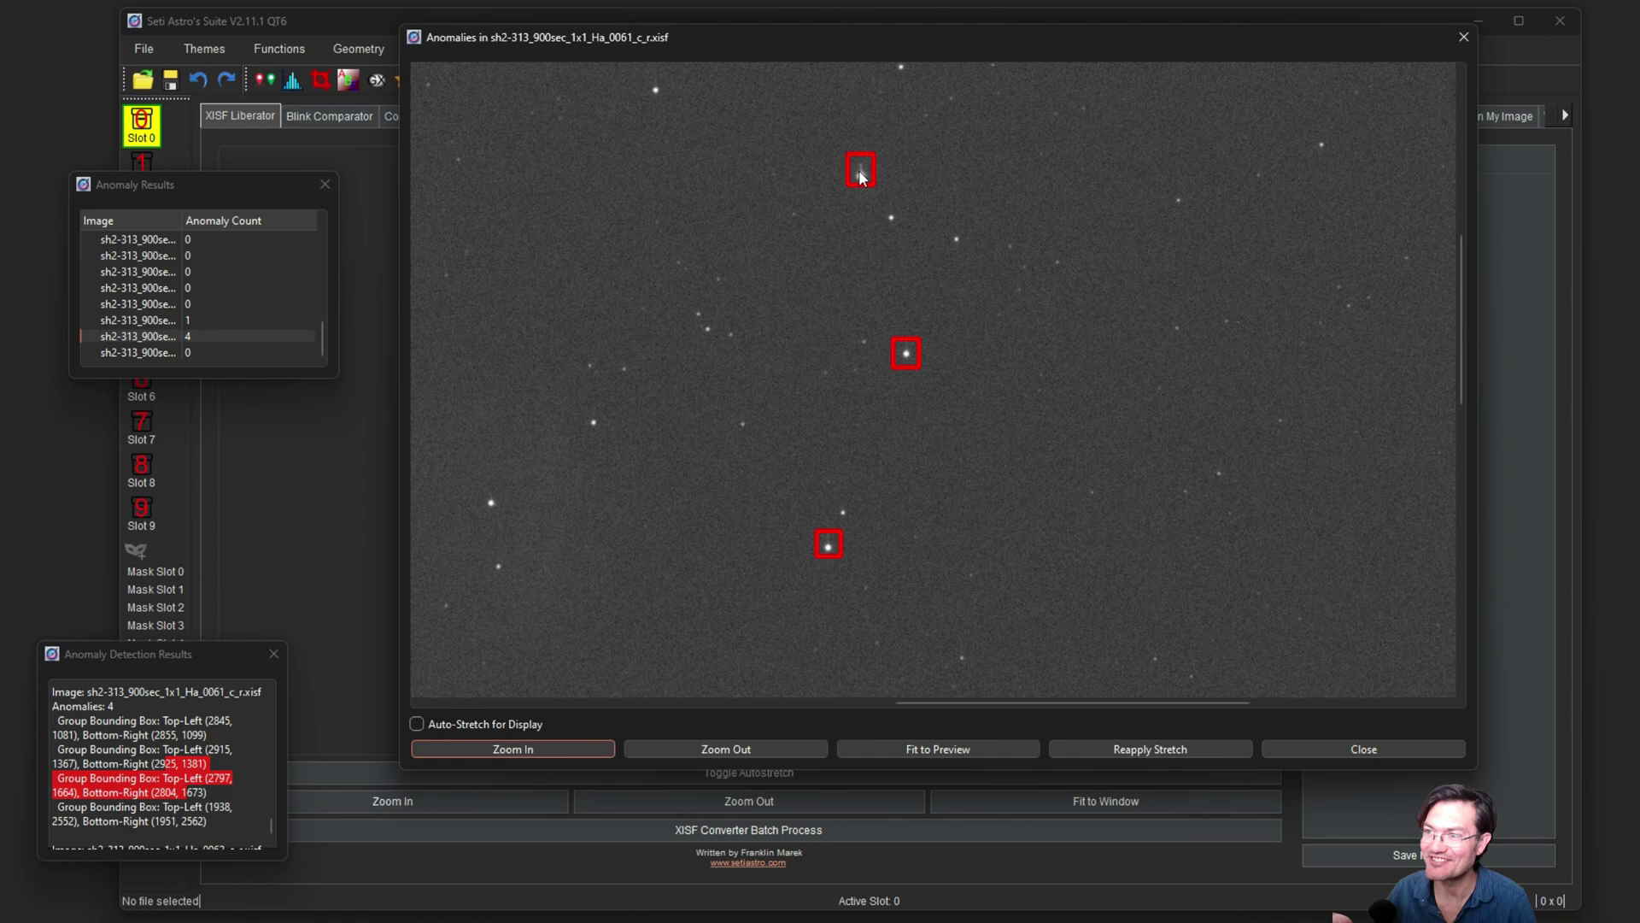
{"action": "left_click", "coordinate": [478, 749]}
{"action": "left_click", "coordinate": [517, 748]}
{"action": "left_click_drag", "start_coordinate": [1462, 354], "coordinate": [1459, 523]}
{"action": "mouse_move", "coordinate": [1055, 704]}
{"action": "left_mouse_down"}
{"action": "mouse_move", "coordinate": [826, 704]}
{"action": "mouse_move", "coordinate": [1059, 700]}
{"action": "left_mouse_up"}
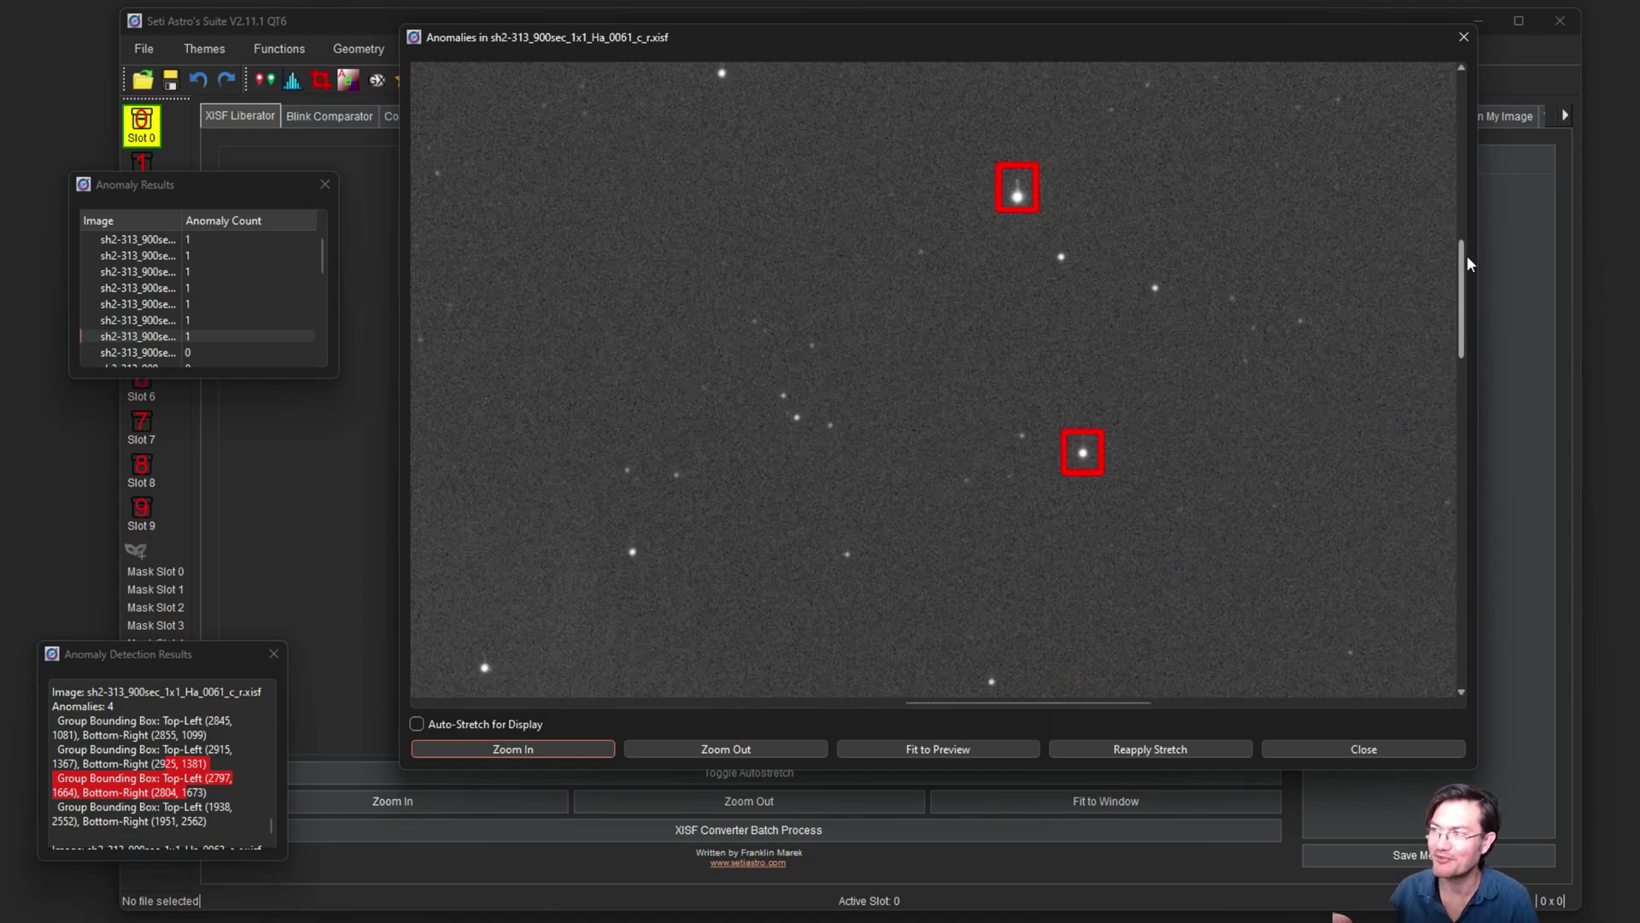
{"action": "mouse_move", "coordinate": [1463, 258]}
{"action": "left_mouse_down"}
{"action": "mouse_move", "coordinate": [1469, 283]}
{"action": "mouse_move", "coordinate": [1474, 236]}
{"action": "left_mouse_up"}
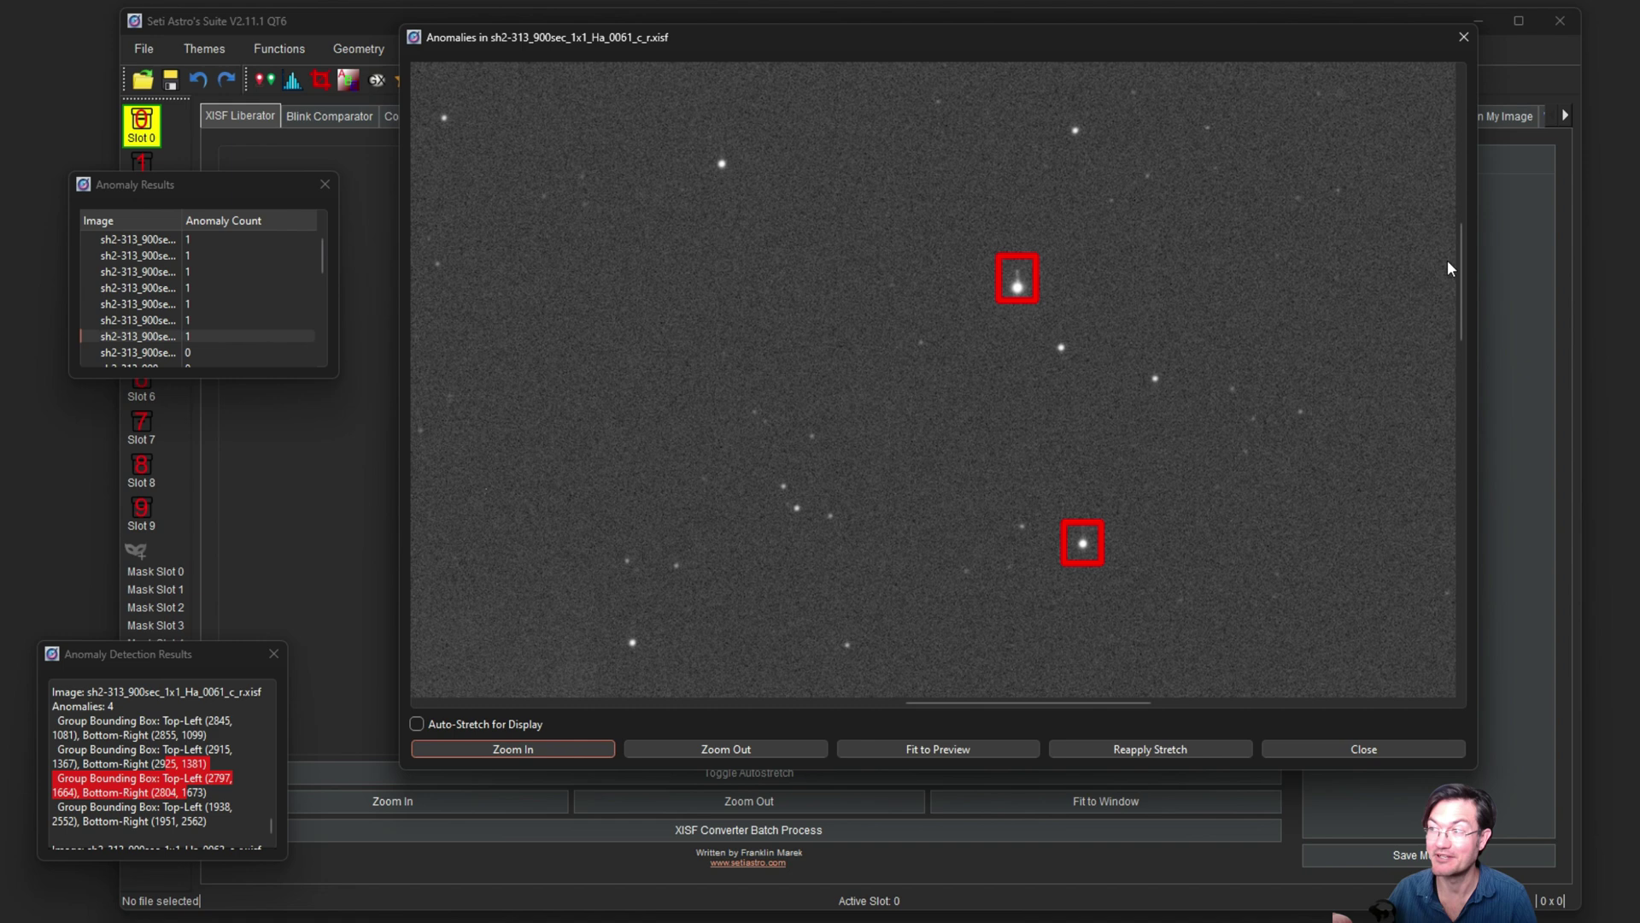
Step: Check other anomaly result rows, including frames 0038 and 0043
{"action": "left_click", "coordinate": [1463, 37]}
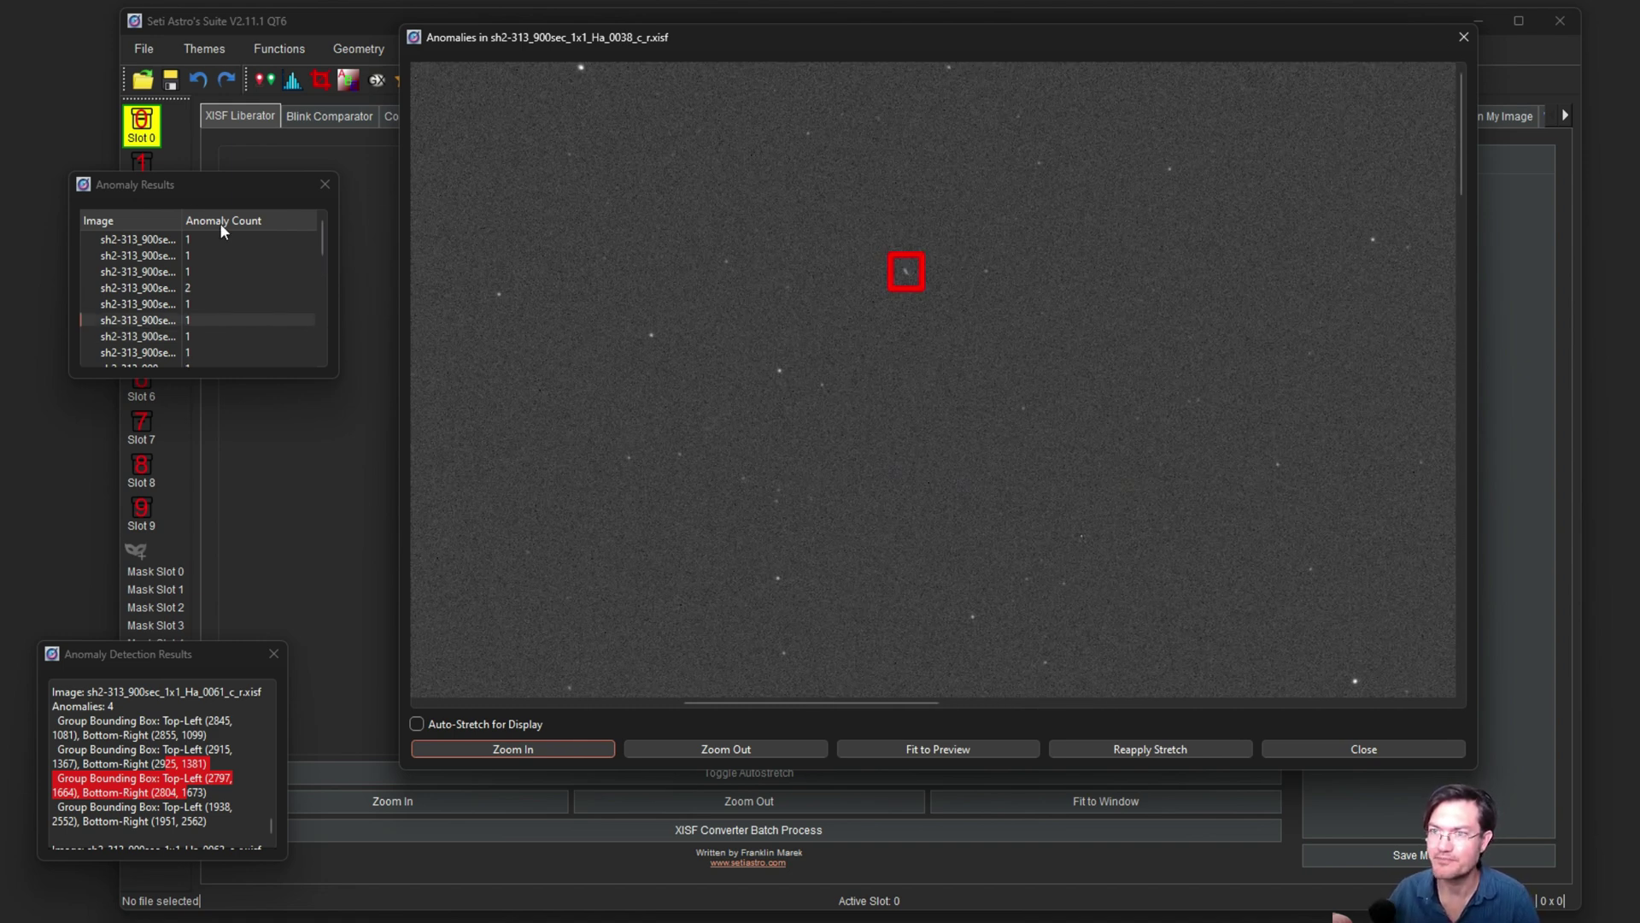
{"action": "left_click", "coordinate": [318, 229]}
{"action": "left_click_drag", "start_coordinate": [181, 218], "coordinate": [295, 220]}
{"action": "left_click", "coordinate": [248, 237]}
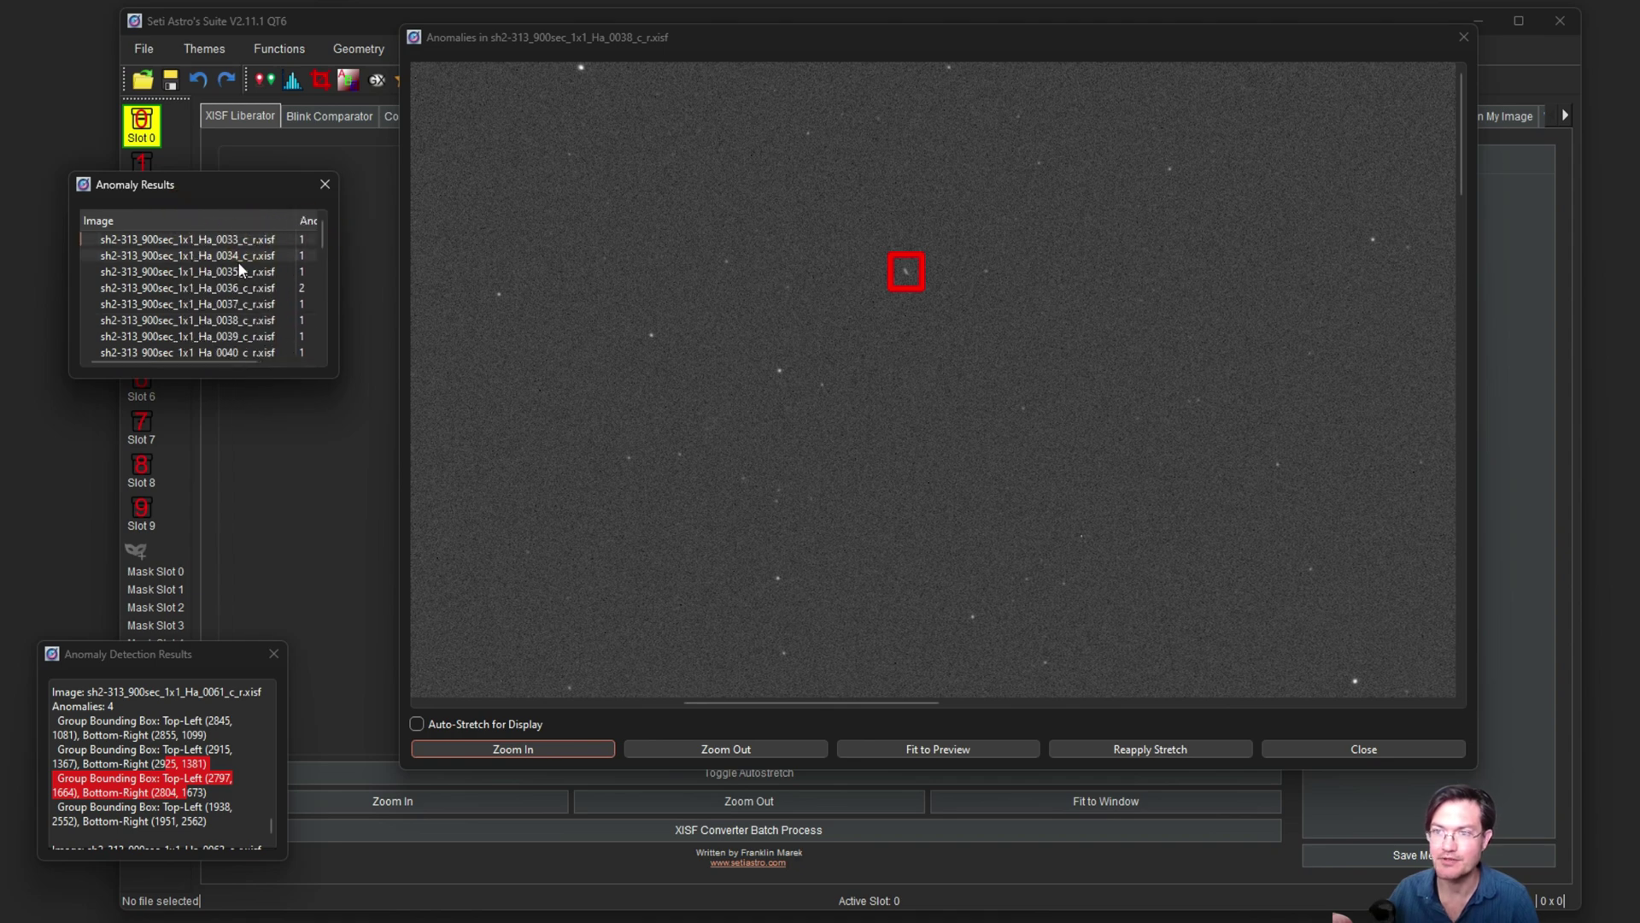
{"action": "scroll", "coordinate": [238, 262], "scroll_direction": "down", "scroll_amount": 3}
{"action": "left_click", "coordinate": [217, 256]}
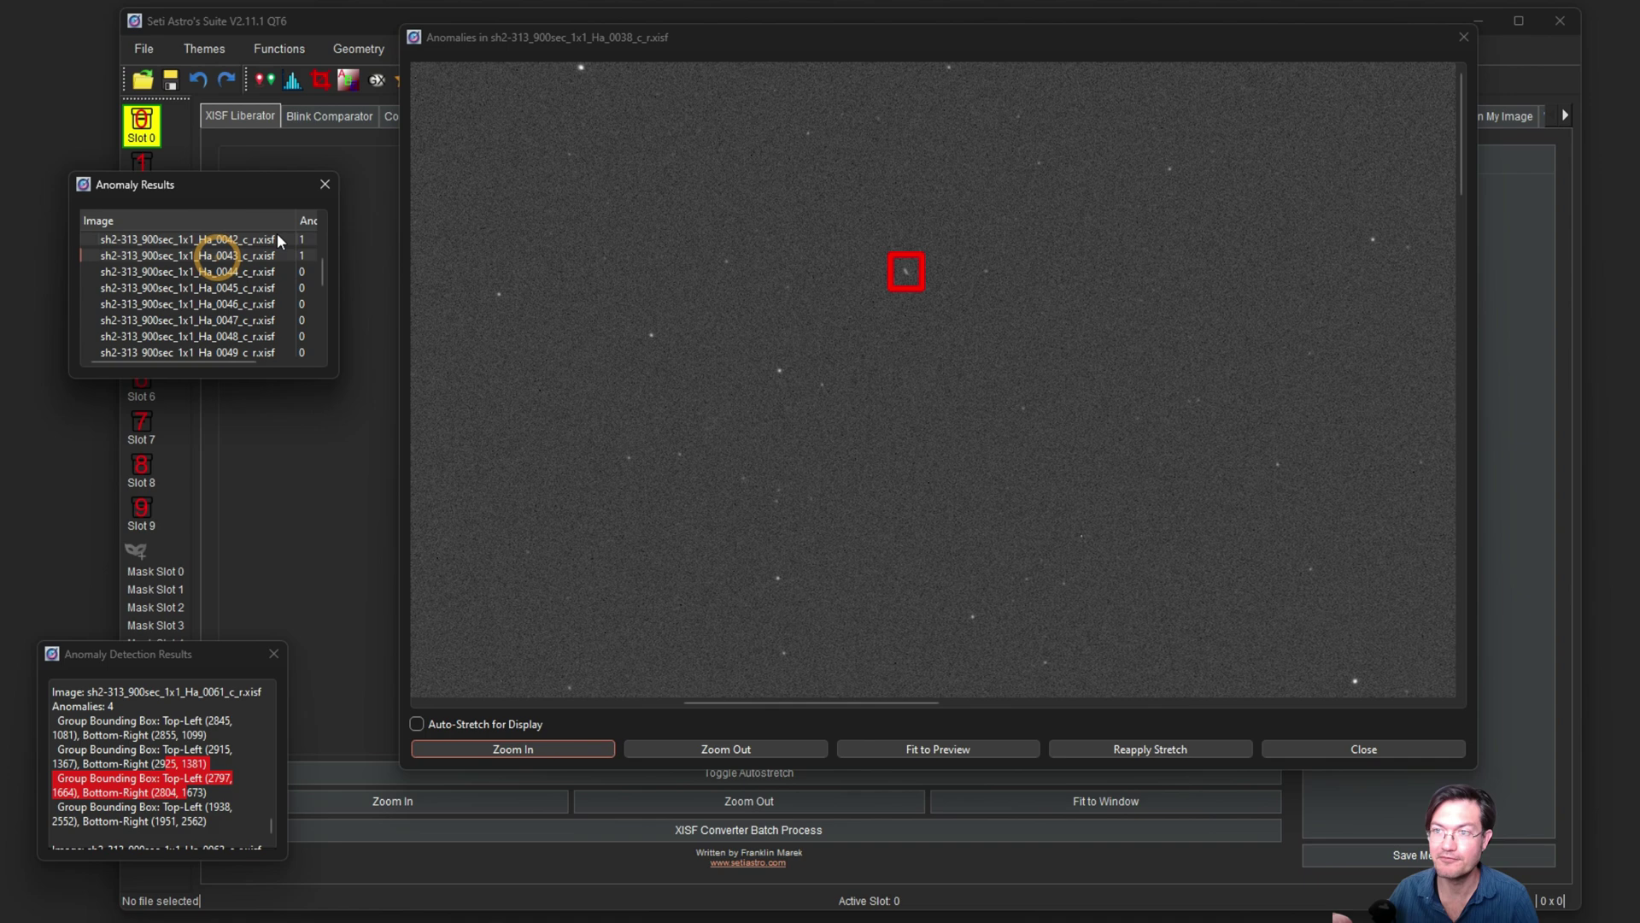
Step: Close the anomaly preview, detection details and Hunter tool, moving Anomaly Results to bottom-left
{"action": "left_click", "coordinate": [1464, 39]}
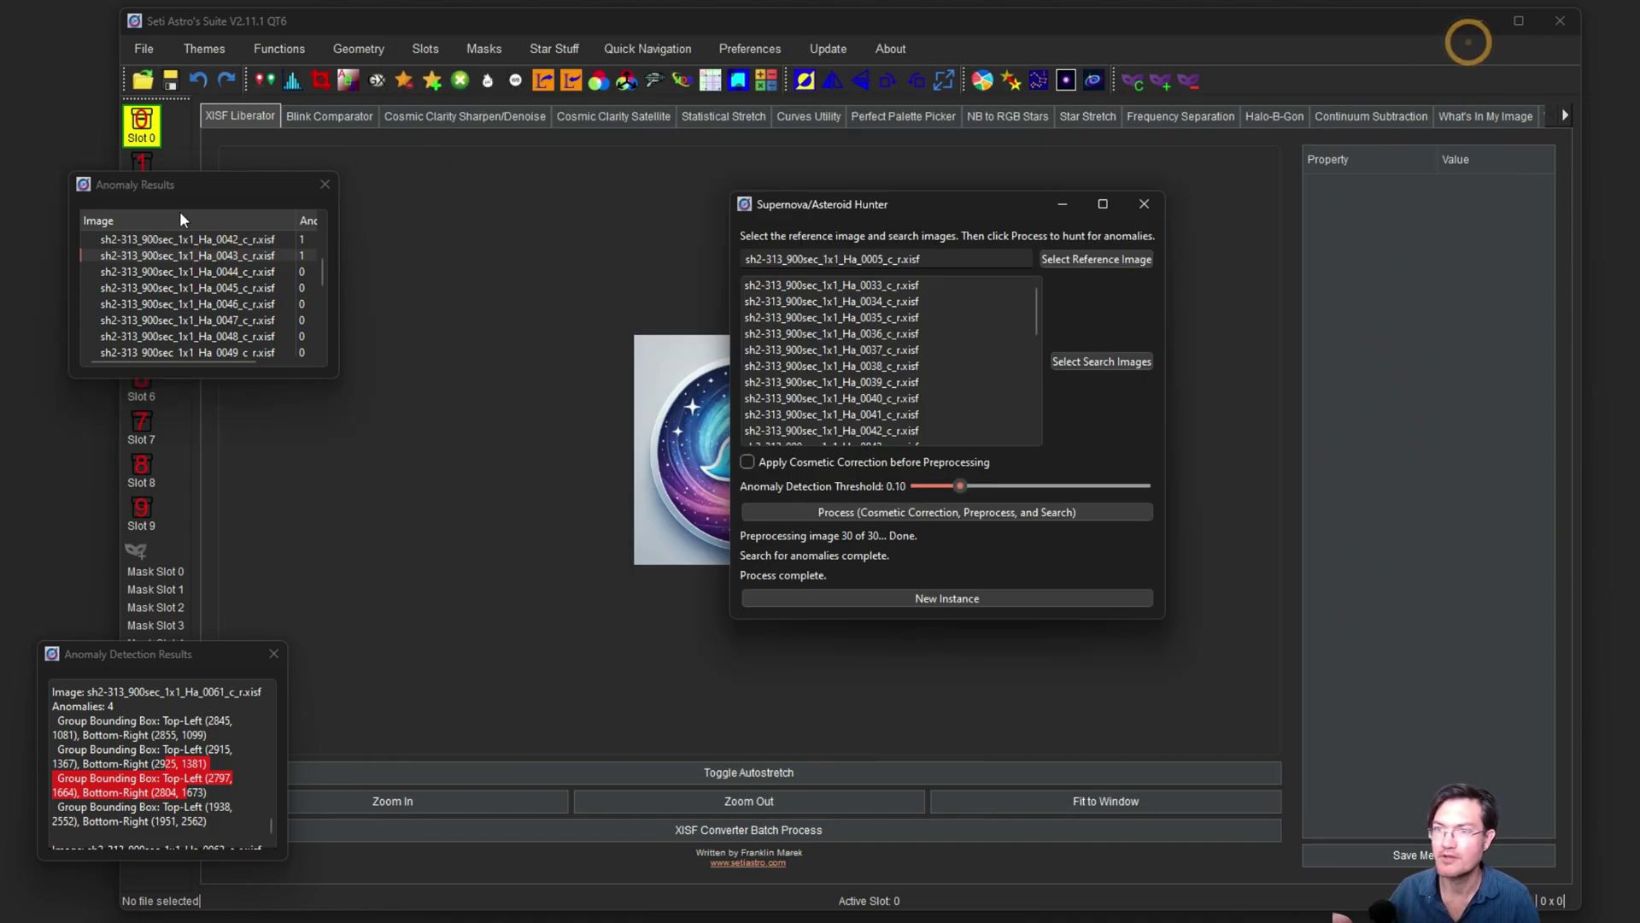
{"action": "left_click_drag", "start_coordinate": [186, 184], "coordinate": [116, 382]}
{"action": "left_click", "coordinate": [274, 654]}
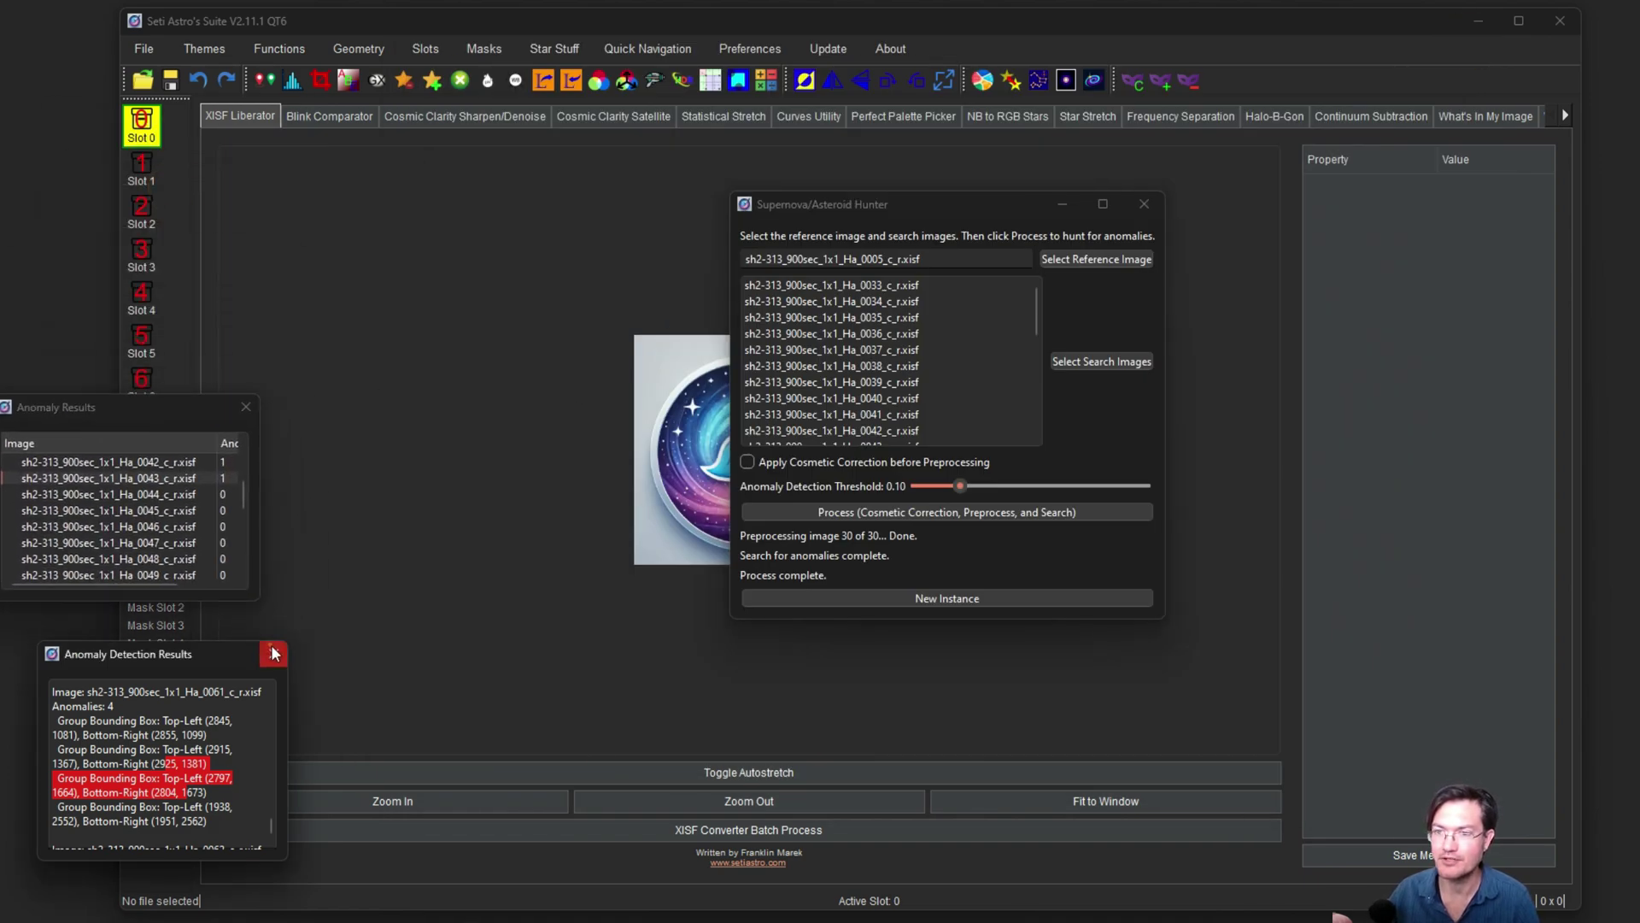
{"action": "left_click", "coordinate": [1144, 203]}
{"action": "left_click_drag", "start_coordinate": [151, 412], "coordinate": [165, 728]}
Step: In the Blink Comparator, start selecting the asteroidhunter xisf frames, beginning with 0033
{"action": "left_click", "coordinate": [329, 116]}
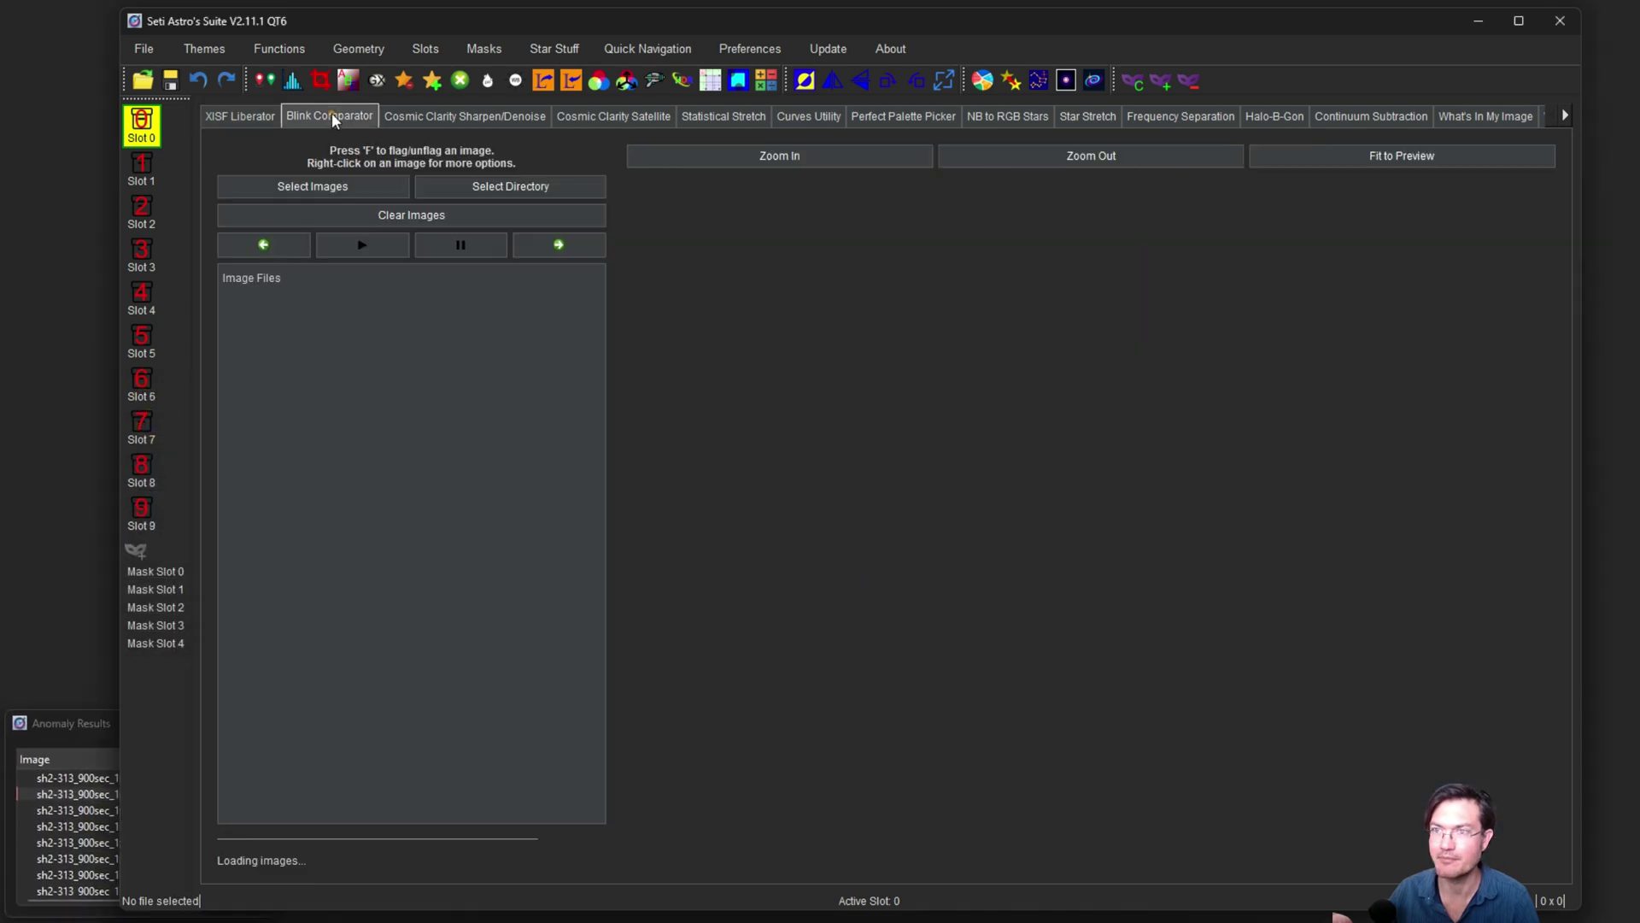
{"action": "left_click", "coordinate": [333, 183]}
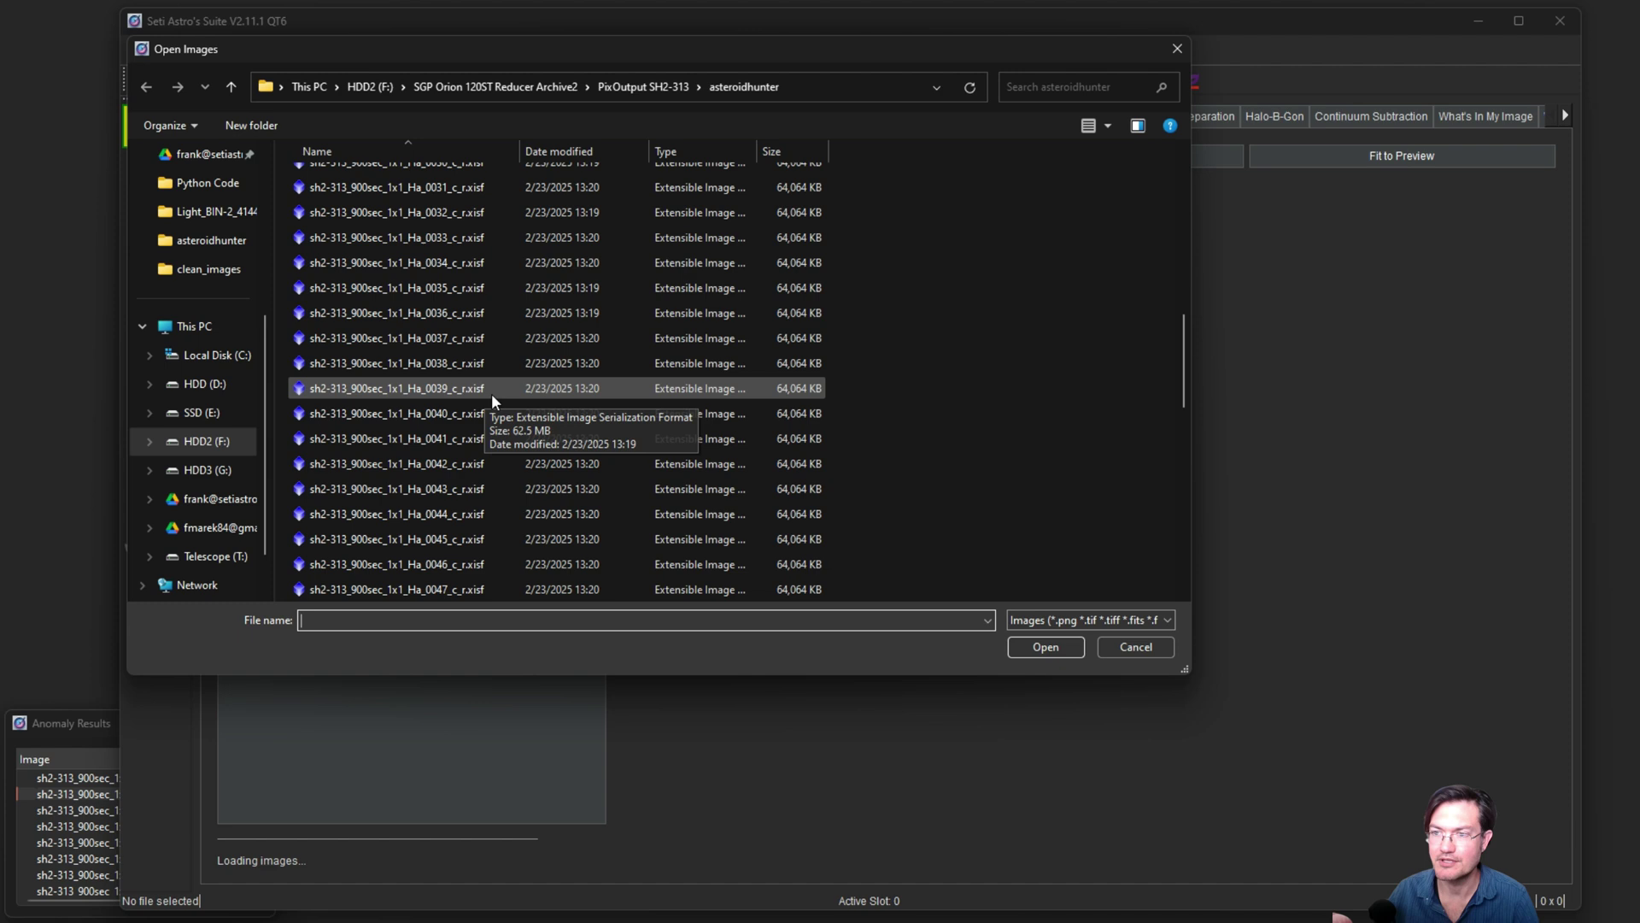
{"action": "scroll", "coordinate": [490, 393], "scroll_direction": "down", "scroll_amount": 3}
{"action": "left_click", "coordinate": [466, 385]}
{"action": "scroll", "coordinate": [401, 465], "scroll_direction": "down", "scroll_amount": 2}
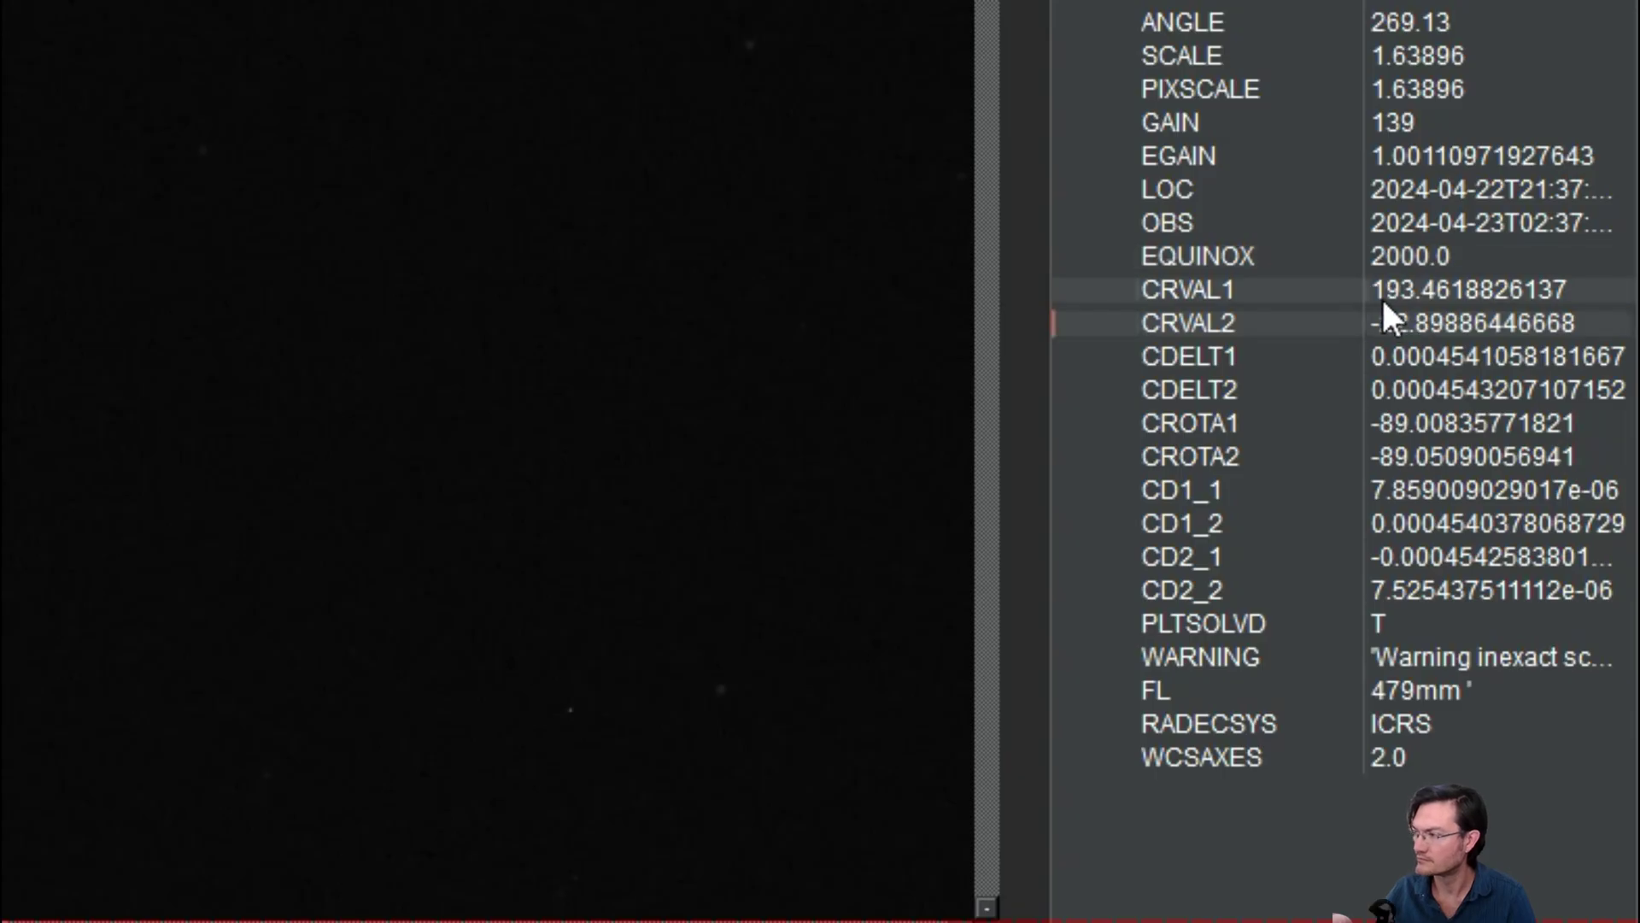
Step: Compare the CRVAL1 right ascension and CRVAL2 declination values in the FITS header
{"action": "left_click", "coordinate": [1382, 296]}
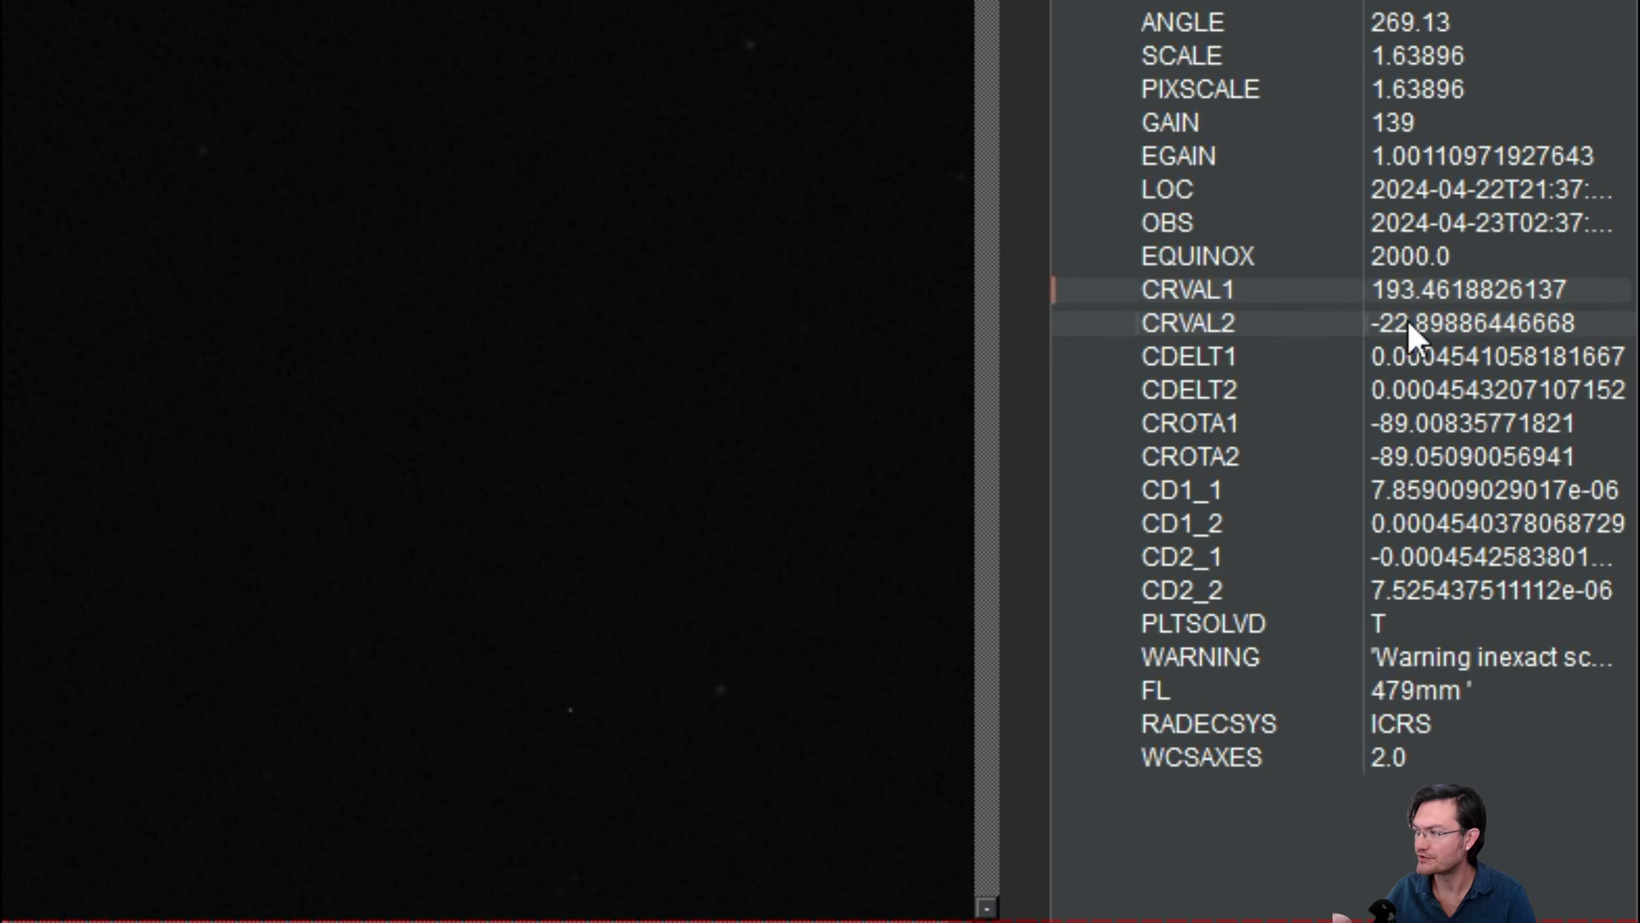
{"action": "left_click", "coordinate": [1393, 292]}
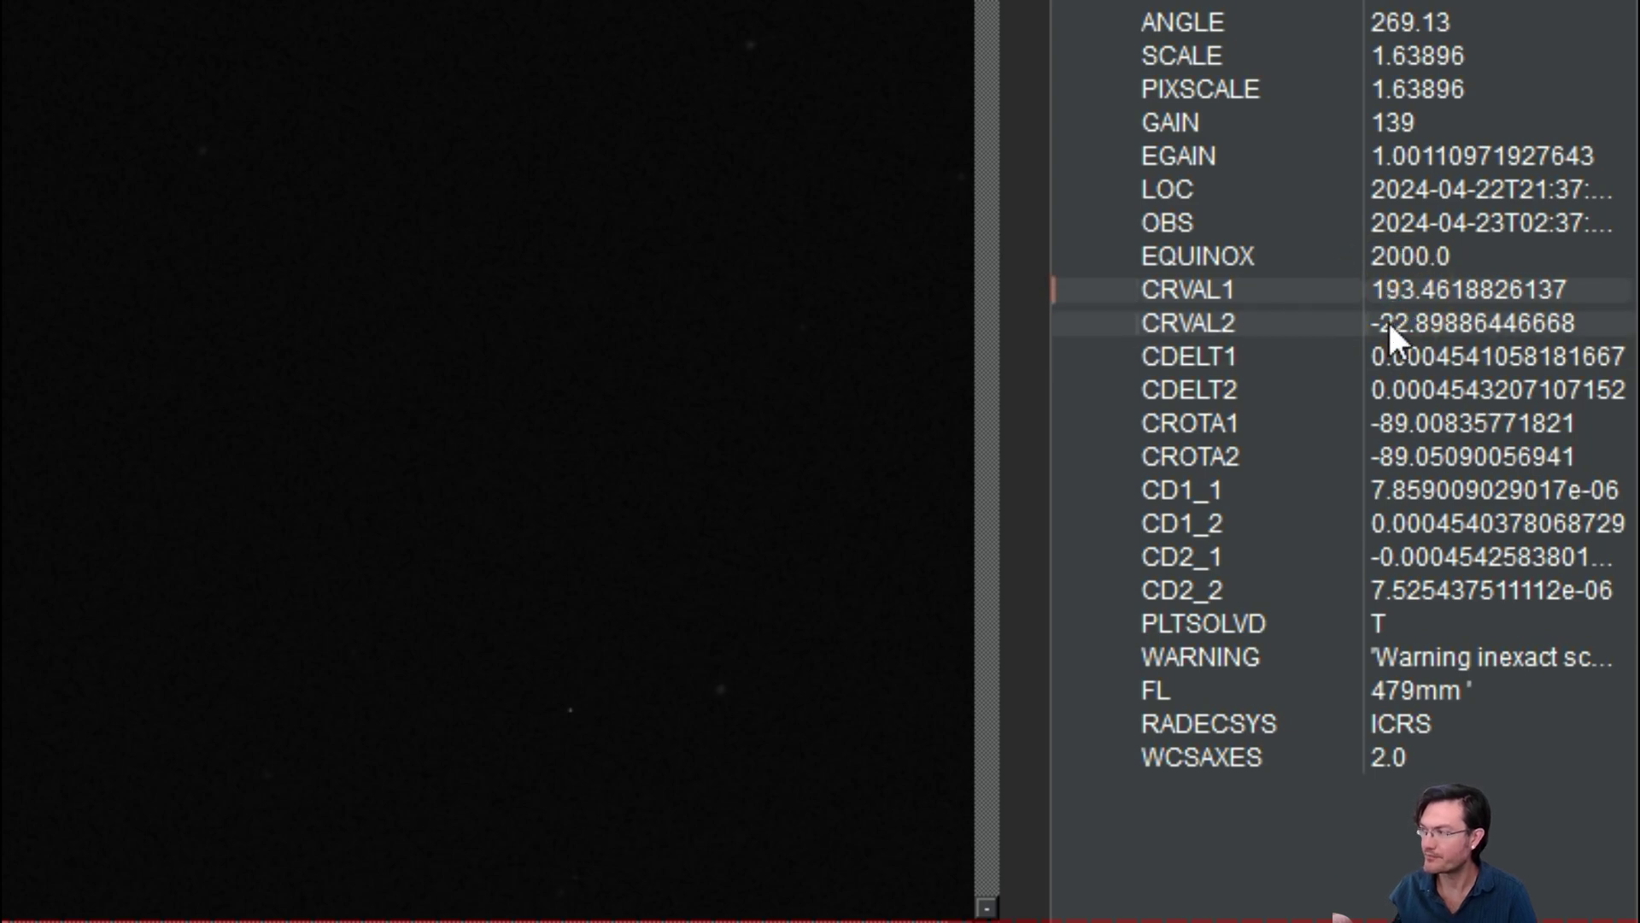
{"action": "left_click", "coordinate": [1389, 321]}
{"action": "left_click", "coordinate": [1392, 291]}
{"action": "left_click", "coordinate": [1391, 320]}
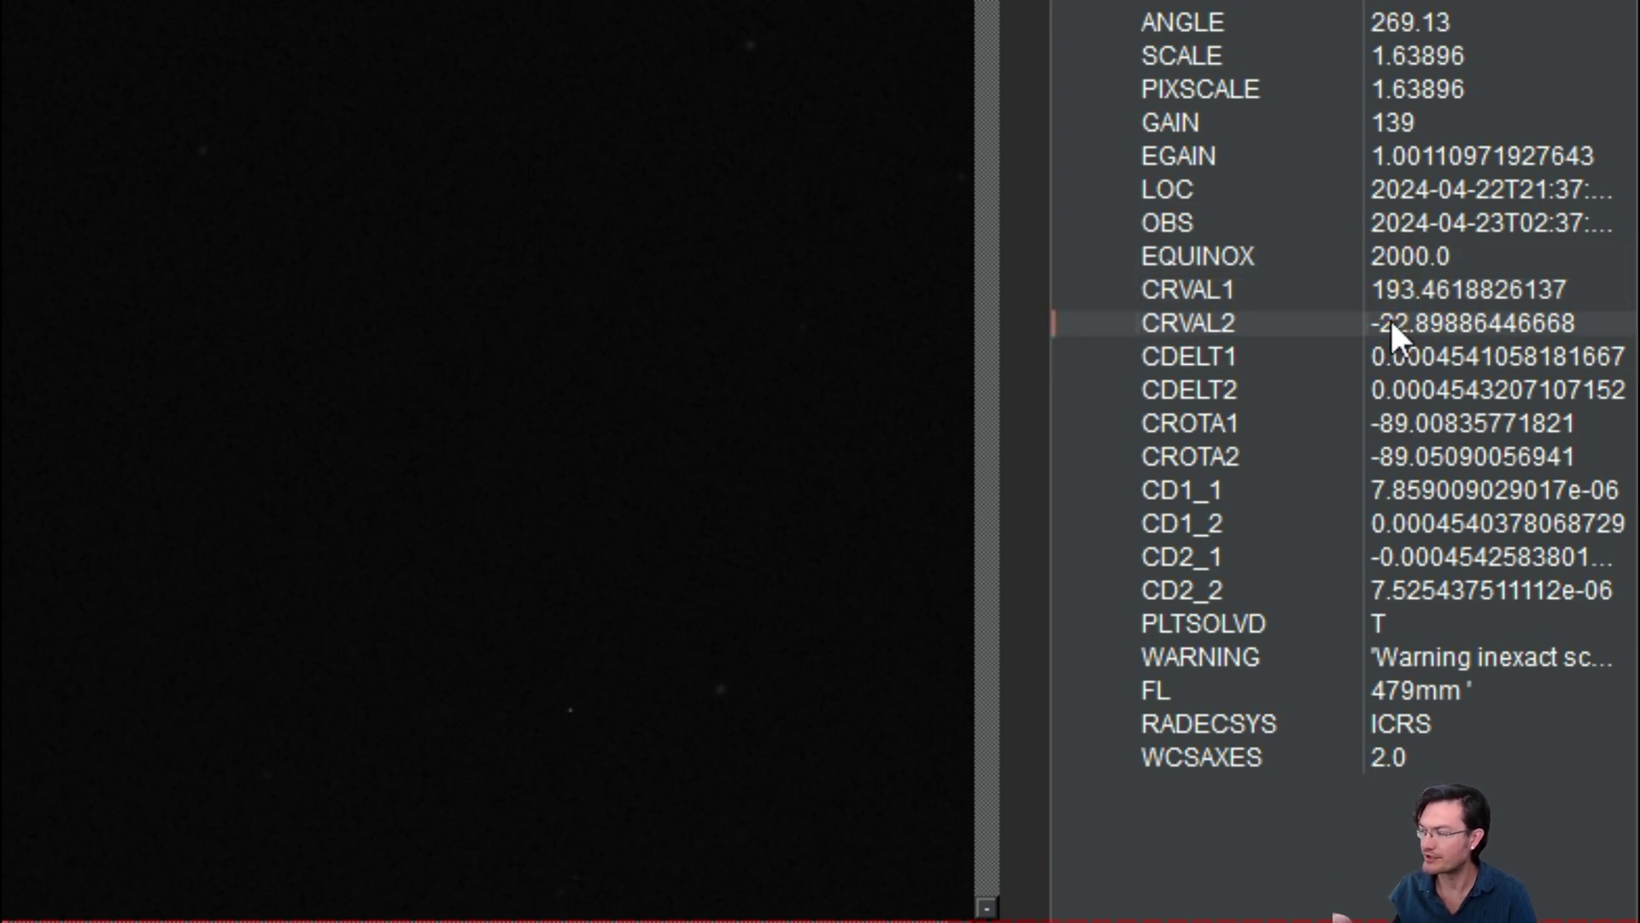
{"action": "left_click", "coordinate": [1395, 289]}
{"action": "left_click", "coordinate": [1401, 315]}
{"action": "left_click", "coordinate": [1399, 316]}
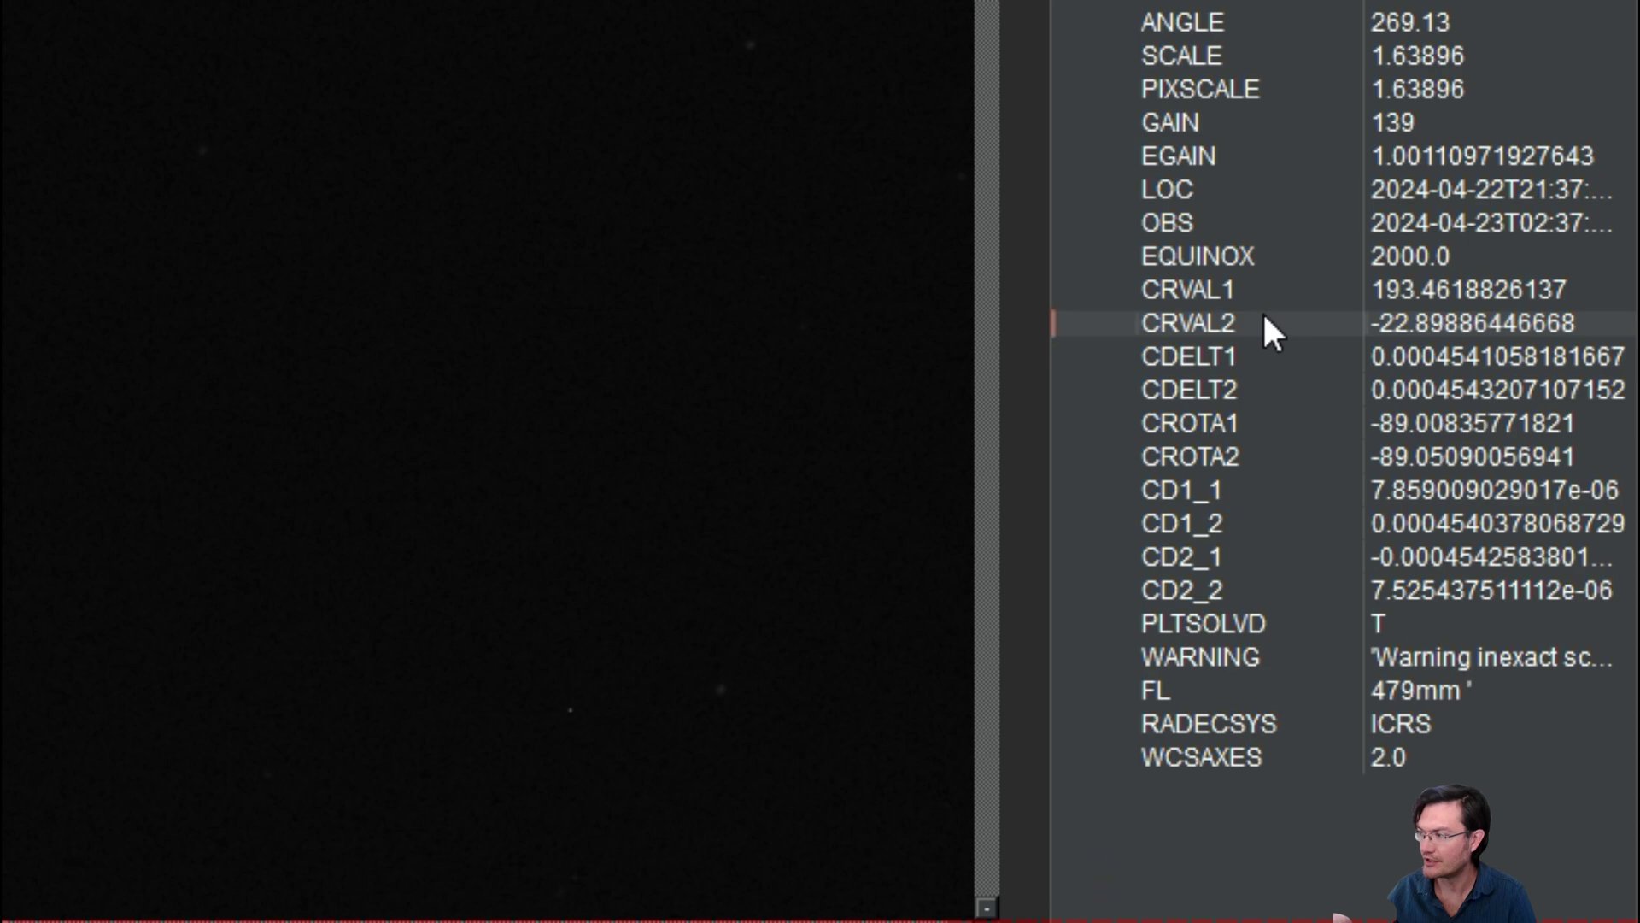
{"action": "left_click", "coordinate": [1345, 293]}
{"action": "left_click", "coordinate": [1347, 315]}
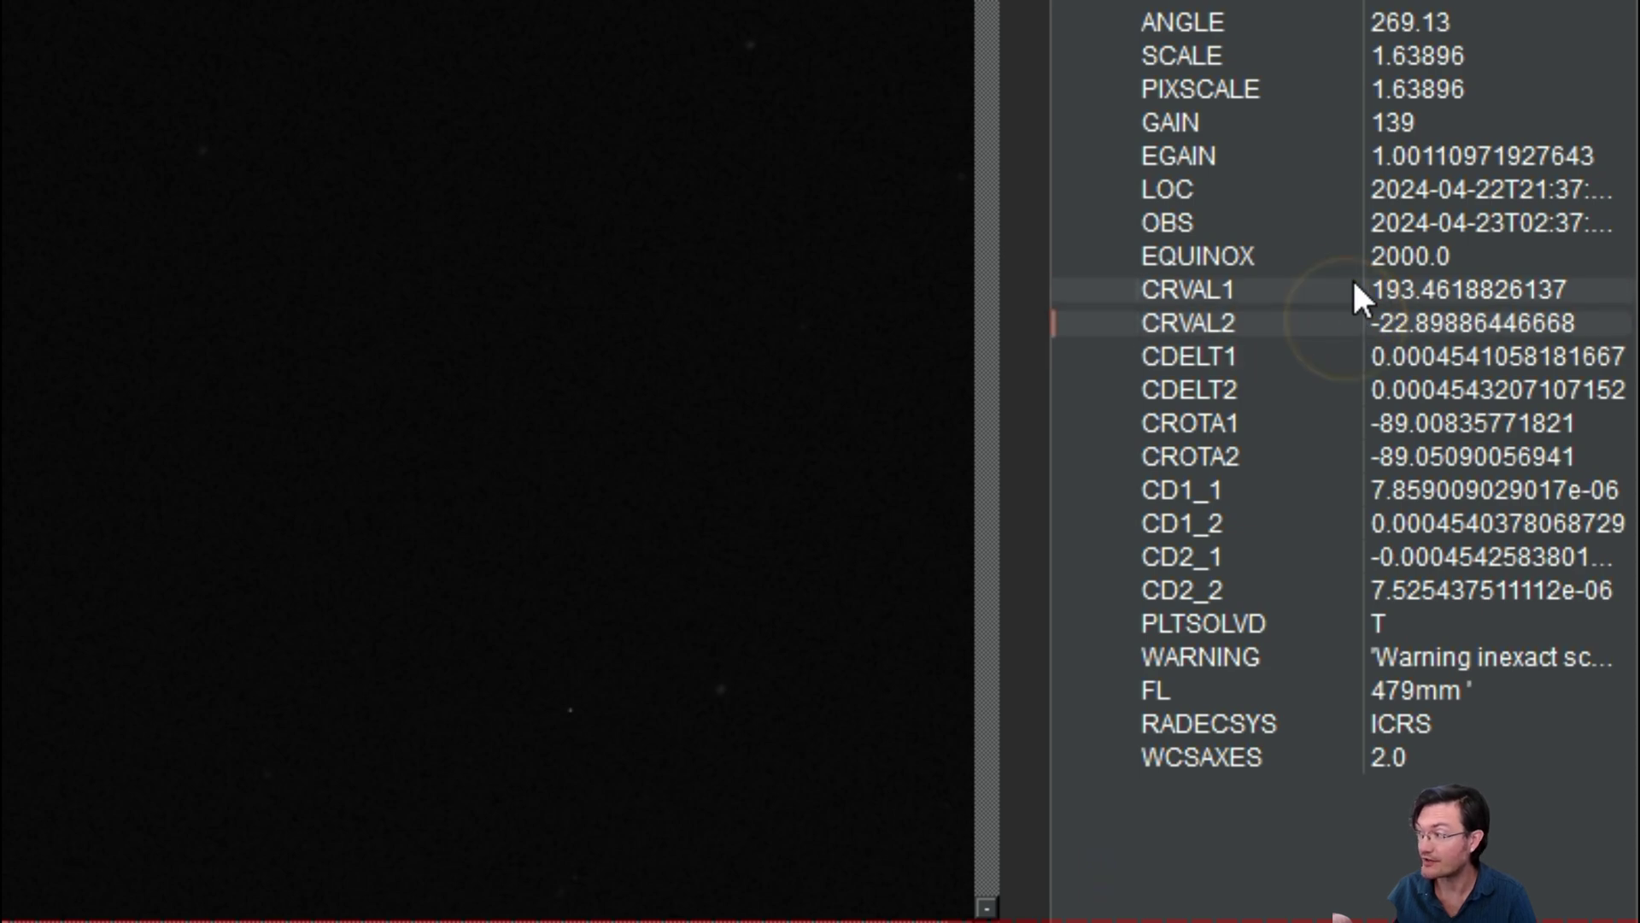
Step: Read the LOC and OBS times, widening the header panel to show the full 2024-04-23T02:37:08 value
{"action": "left_click", "coordinate": [1473, 189]}
{"action": "left_click", "coordinate": [1466, 201]}
{"action": "left_click", "coordinate": [1468, 224]}
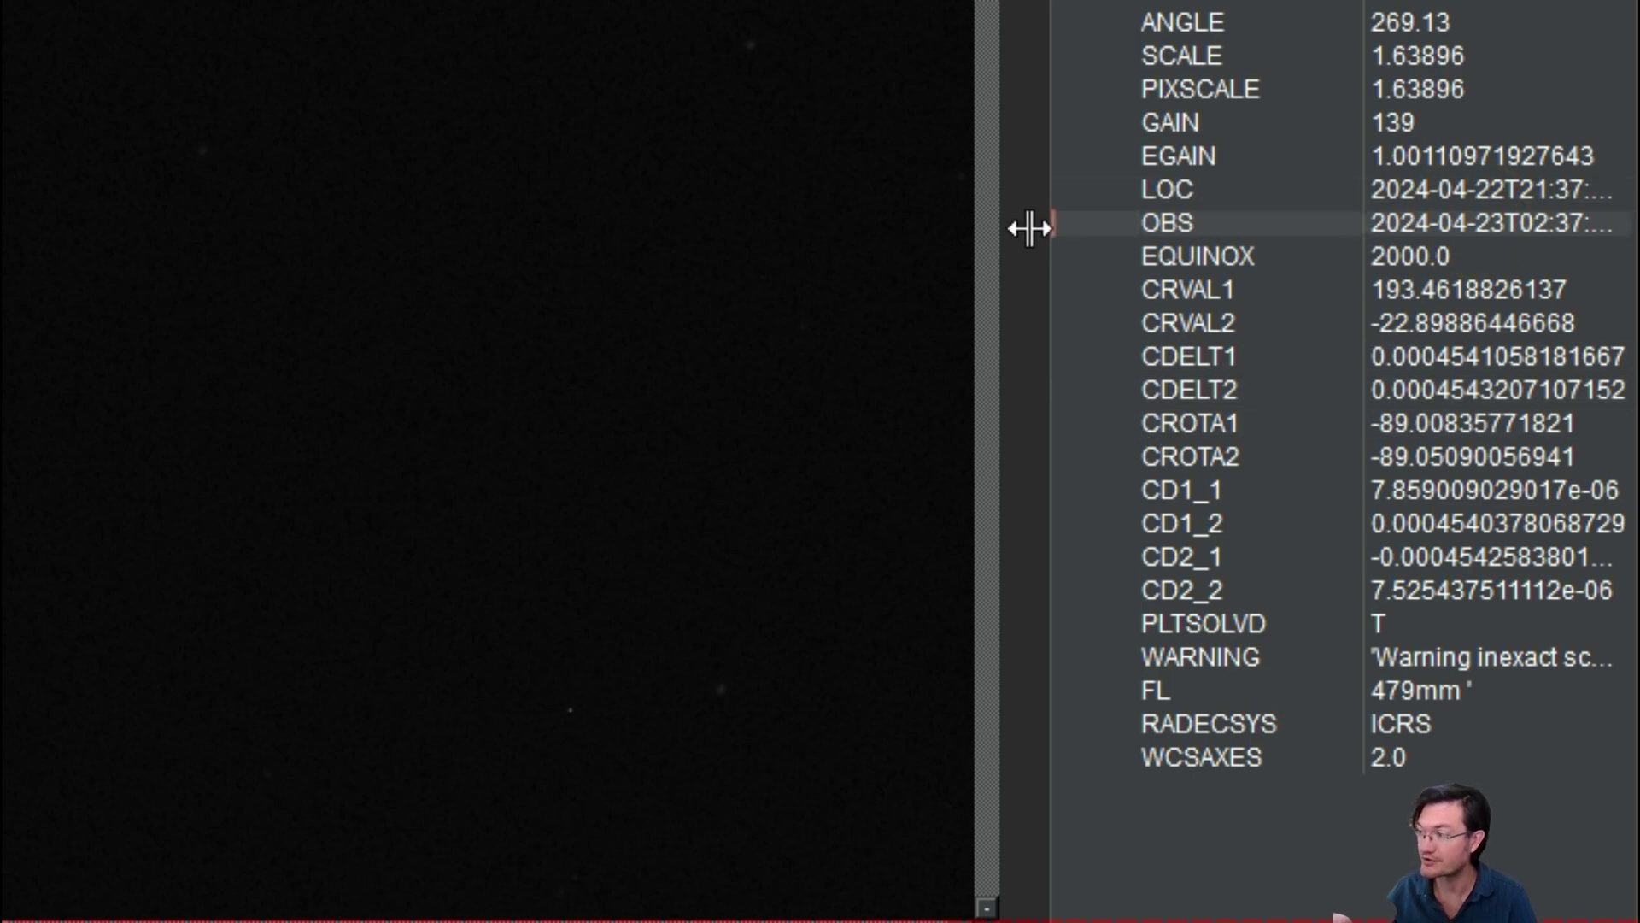
{"action": "left_click_drag", "start_coordinate": [1029, 228], "coordinate": [479, 223]}
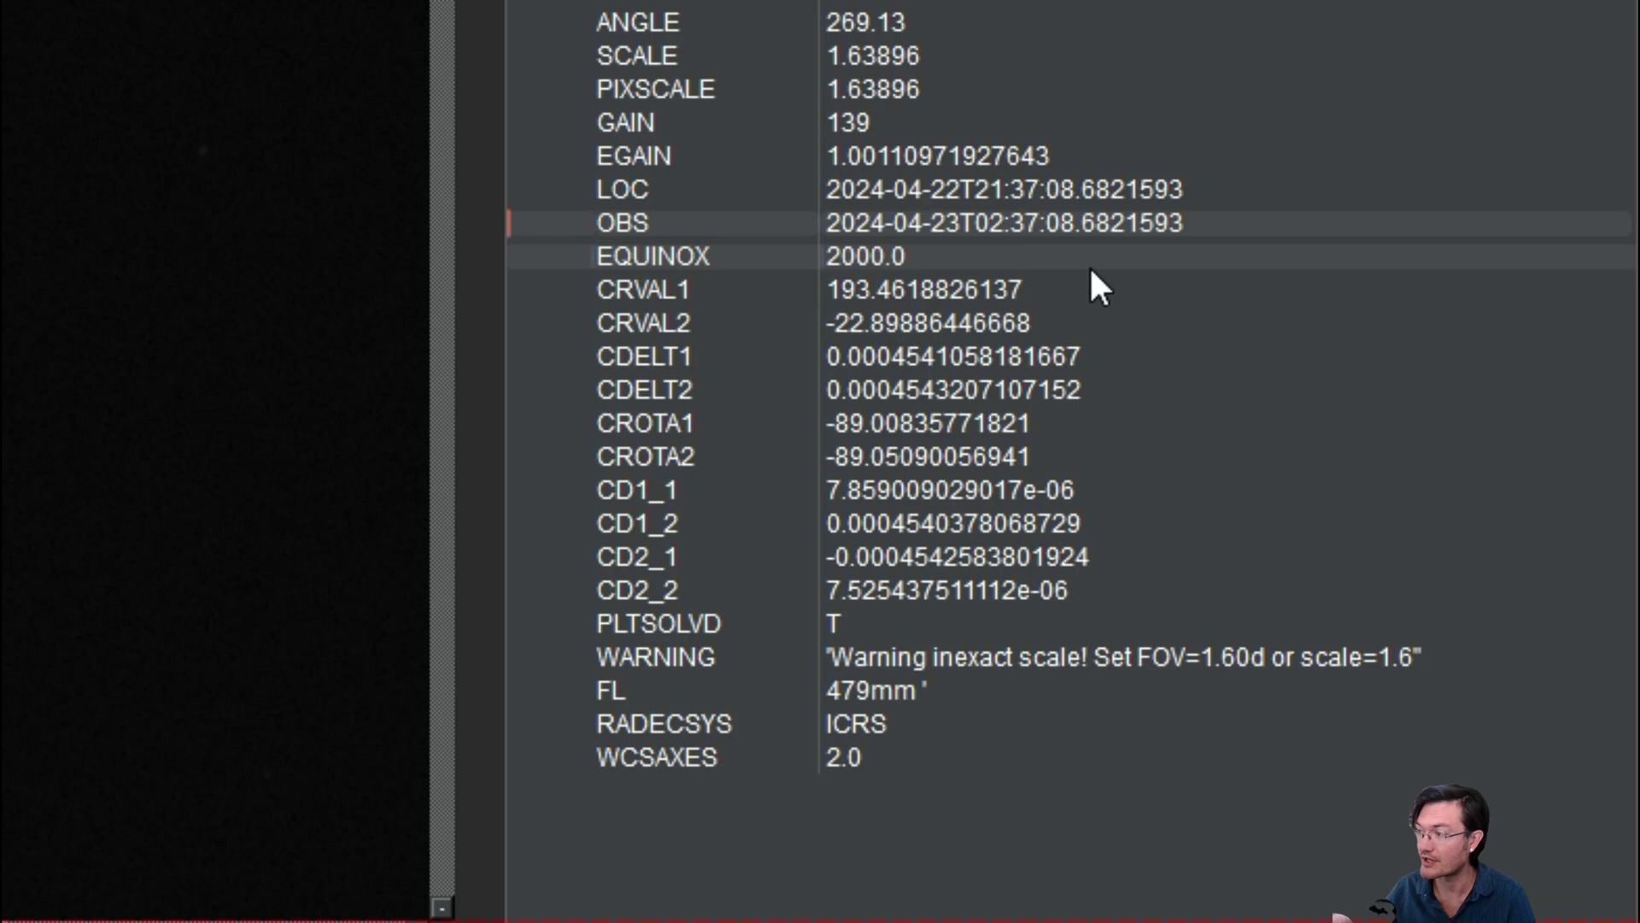
{"action": "left_click", "coordinate": [1044, 192]}
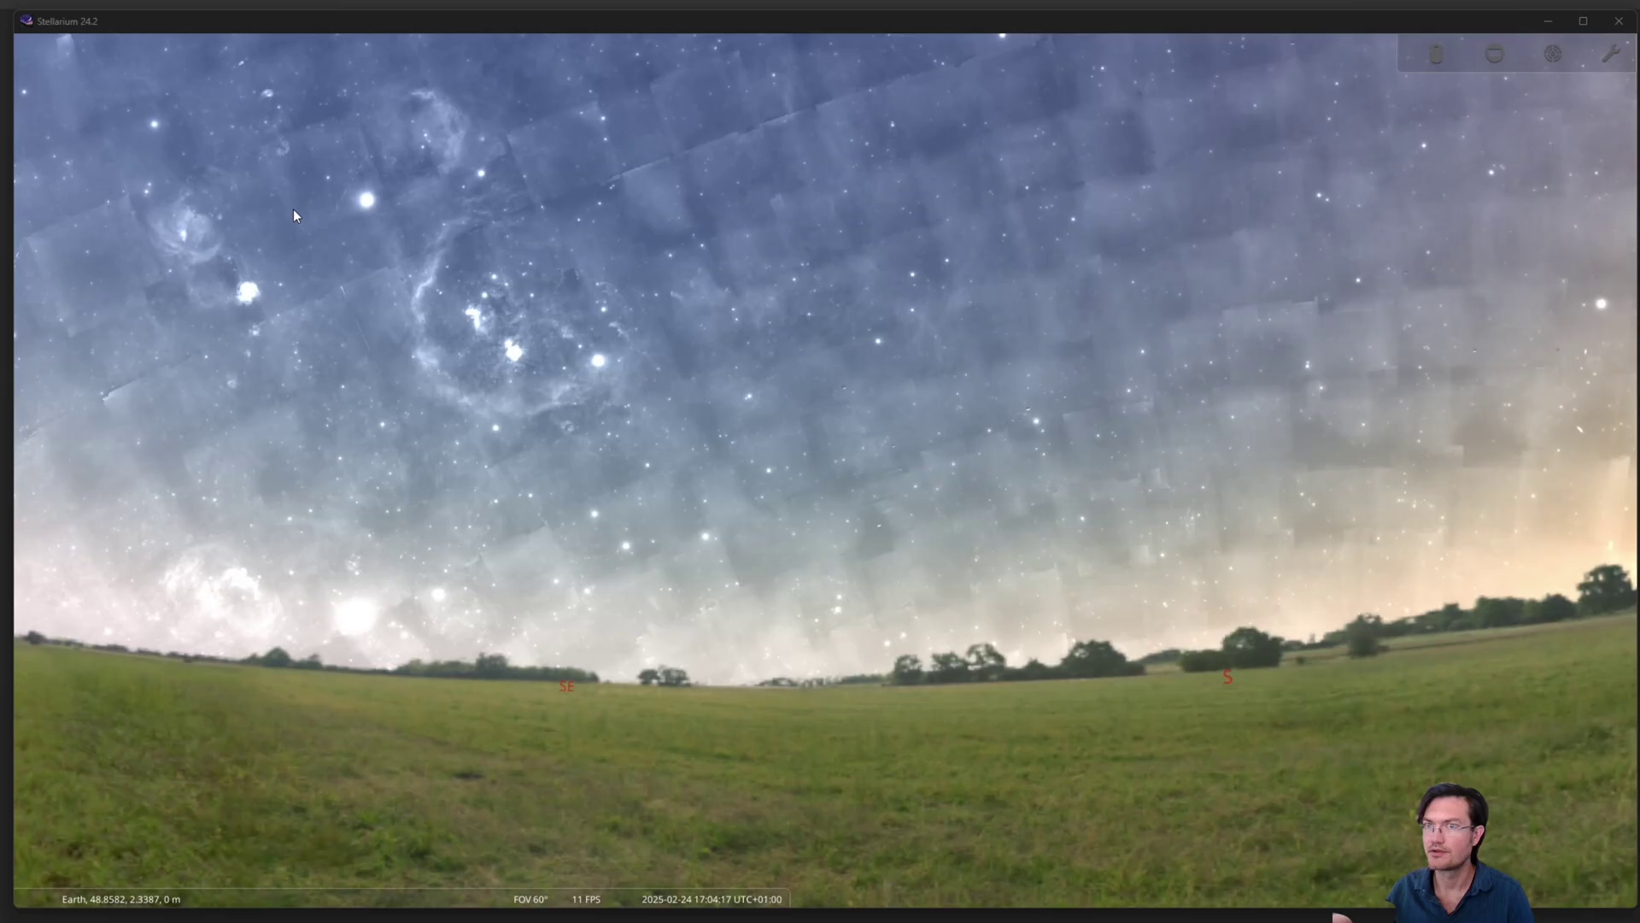
Step: Pan the Stellarium sky left and down toward the southwestern horizon
{"action": "left_click_drag", "start_coordinate": [757, 549], "coordinate": [607, 553]}
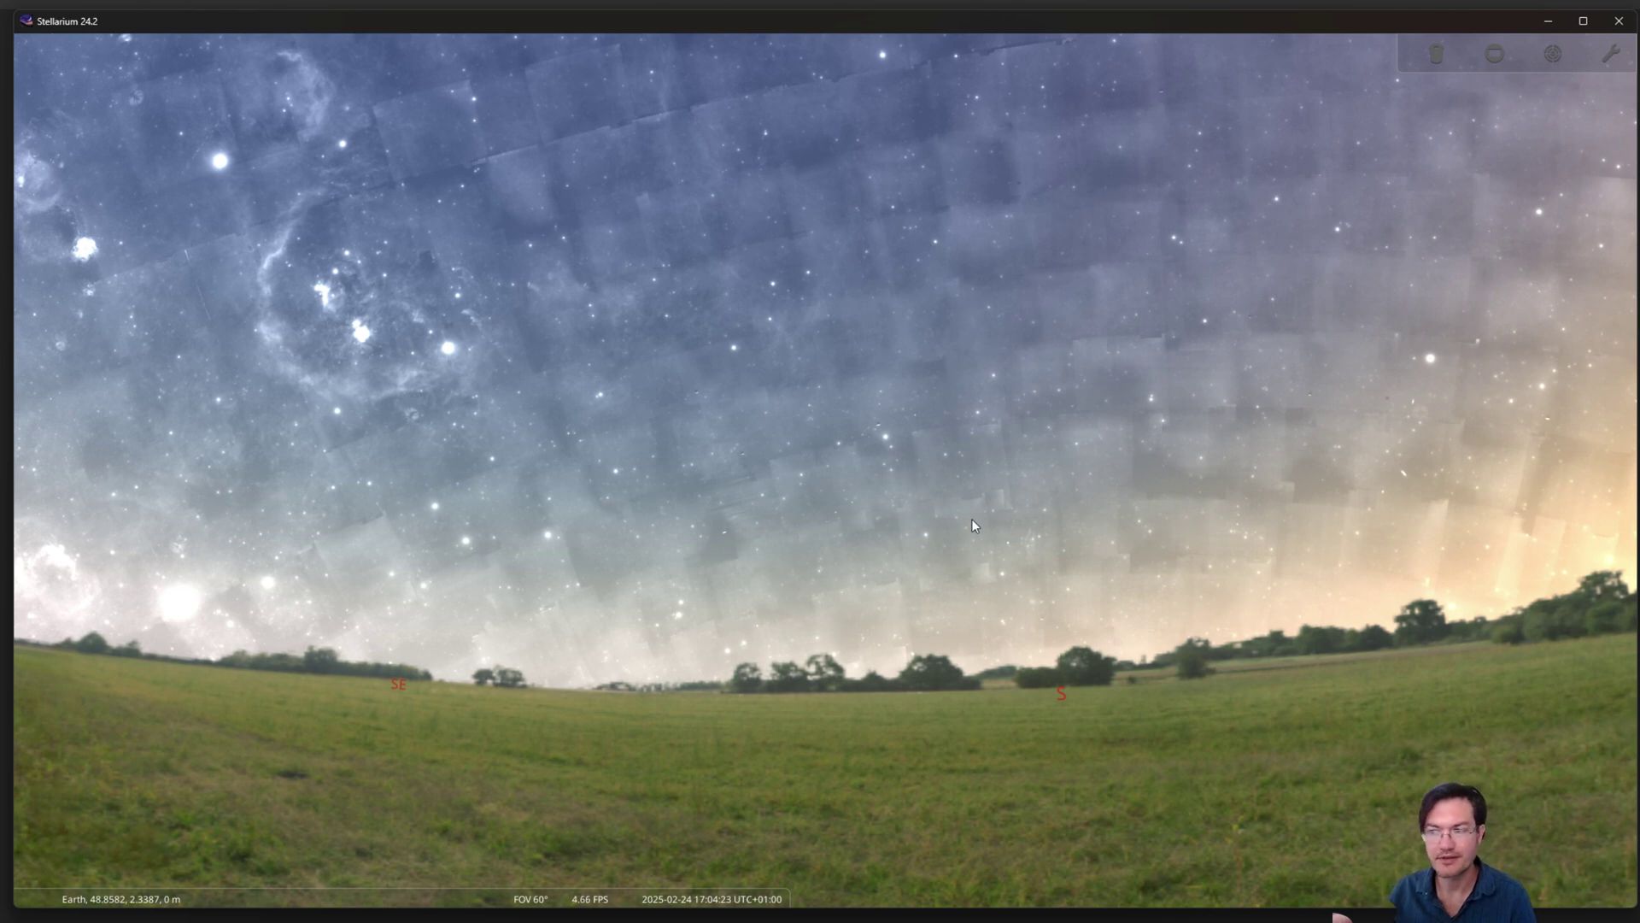
{"action": "left_click_drag", "start_coordinate": [971, 519], "coordinate": [829, 582]}
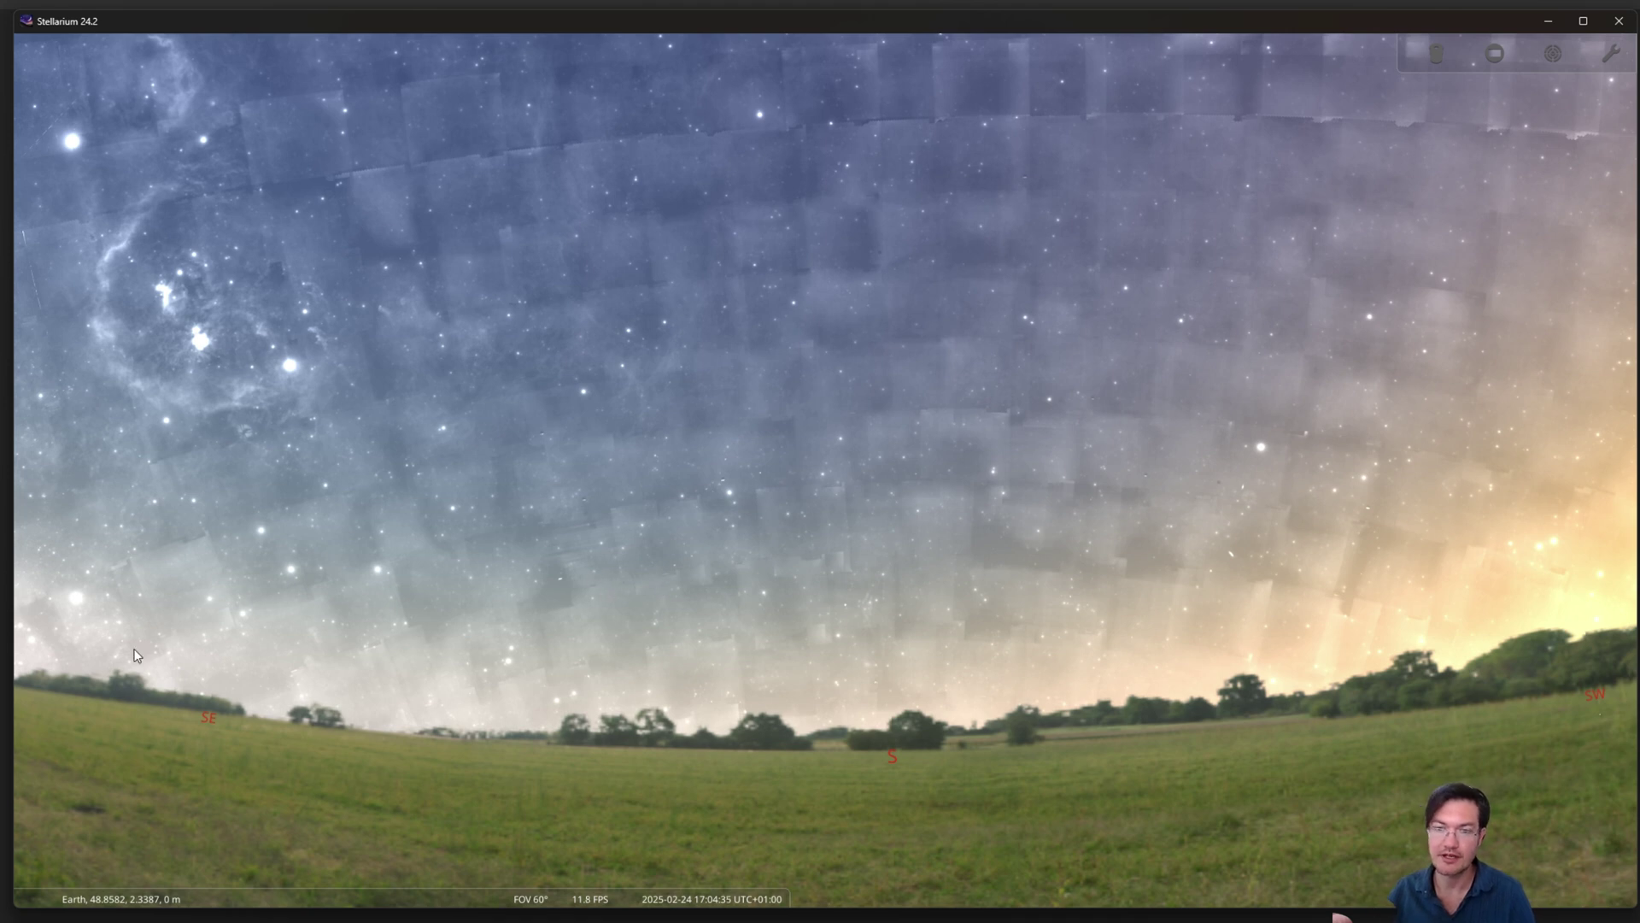
{"action": "mouse_move", "coordinate": [58, 721]}
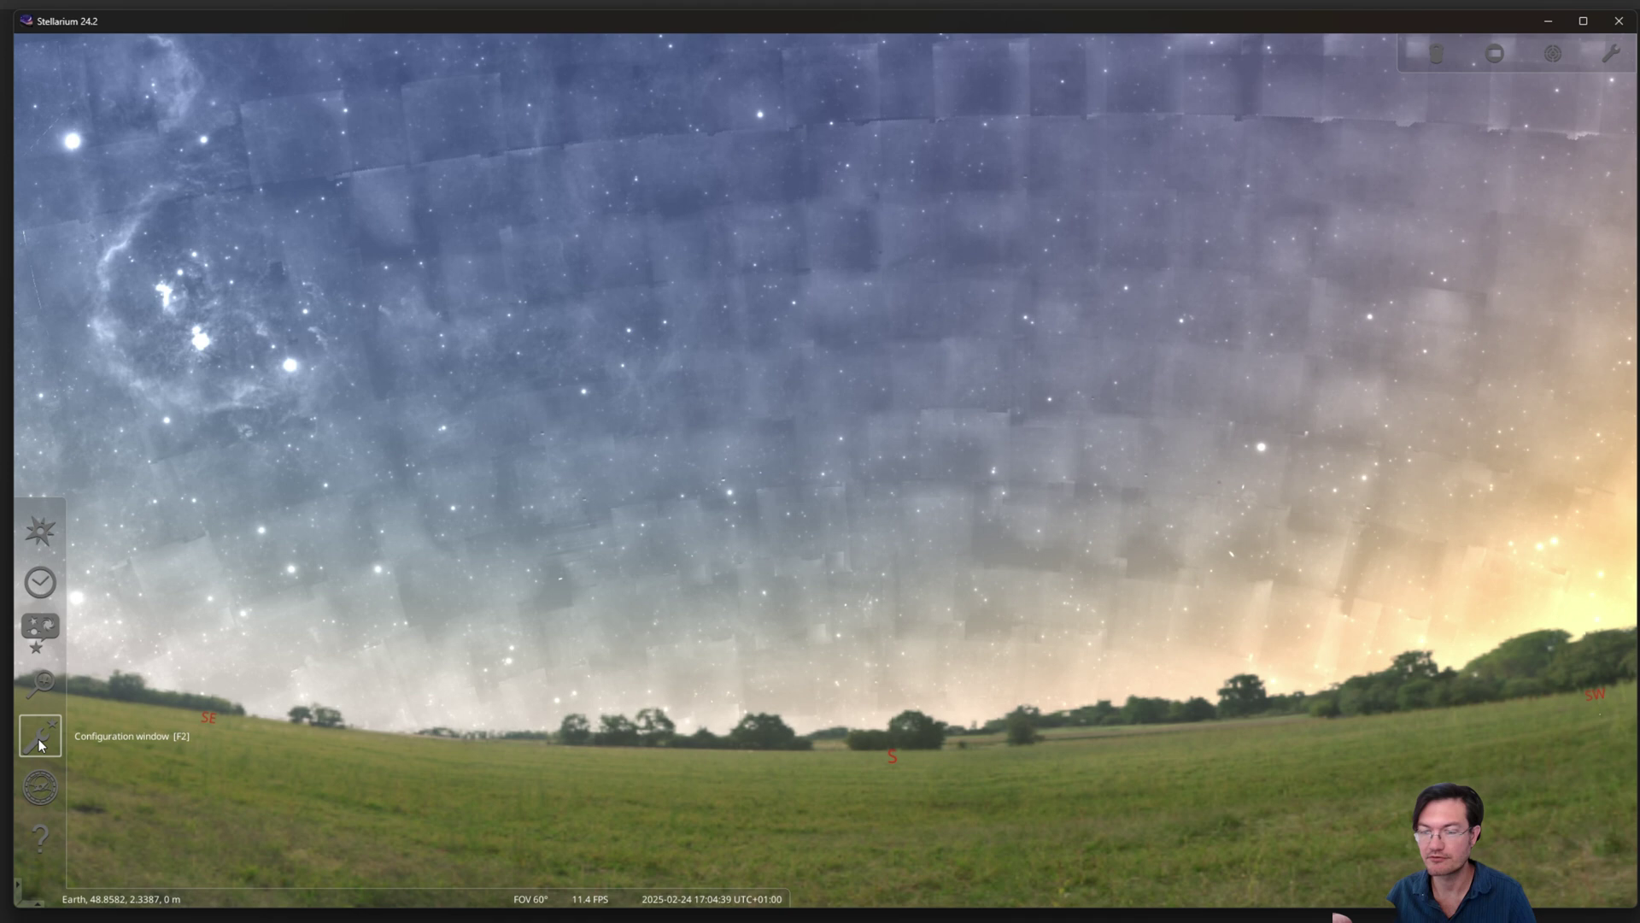
Step: Open the Configuration window's Solar System Editor plugin settings to list minor bodies
{"action": "left_click", "coordinate": [40, 744]}
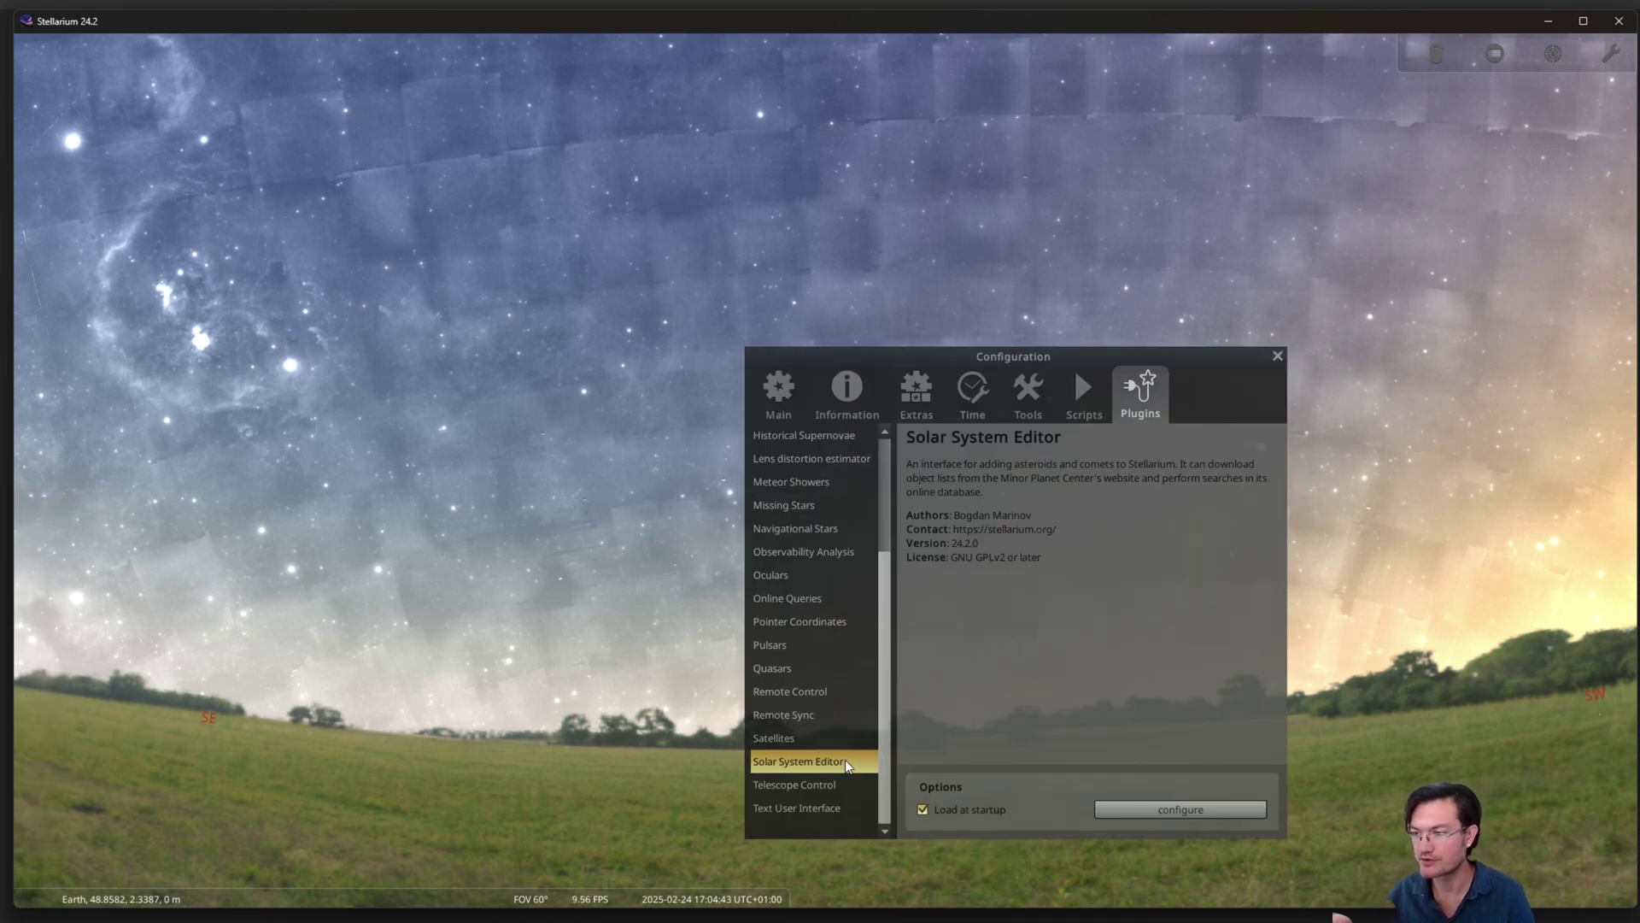
{"action": "left_click", "coordinate": [1145, 808]}
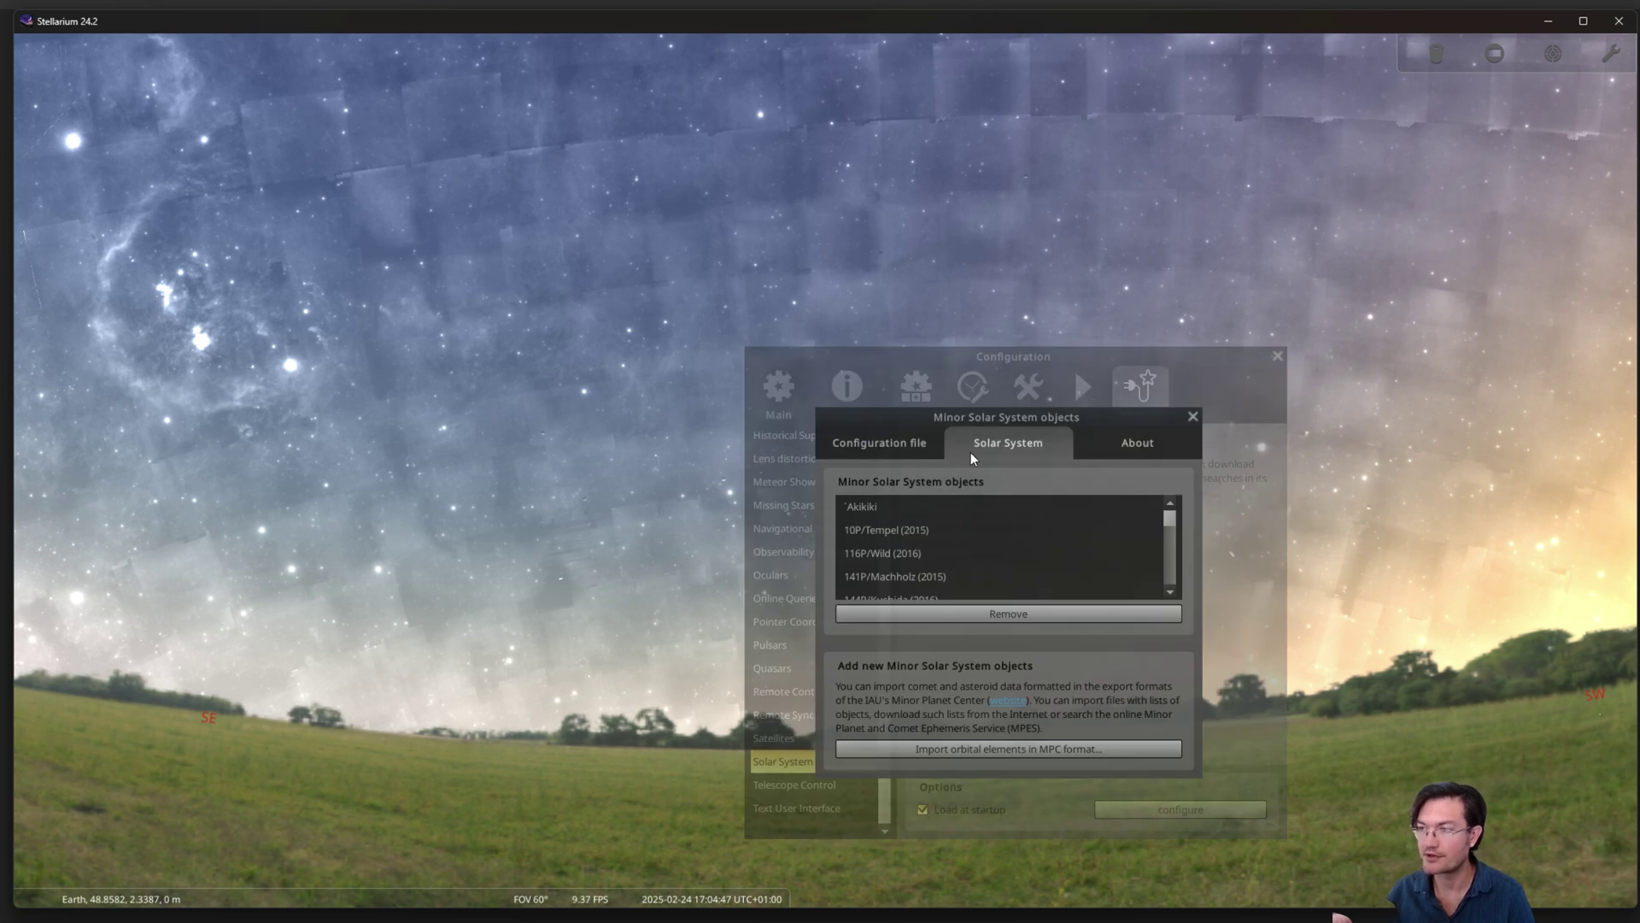
Step: Browse the MPC-format asteroid import sources without choosing one, then close the import and minor-objects windows
{"action": "left_click", "coordinate": [953, 750]}
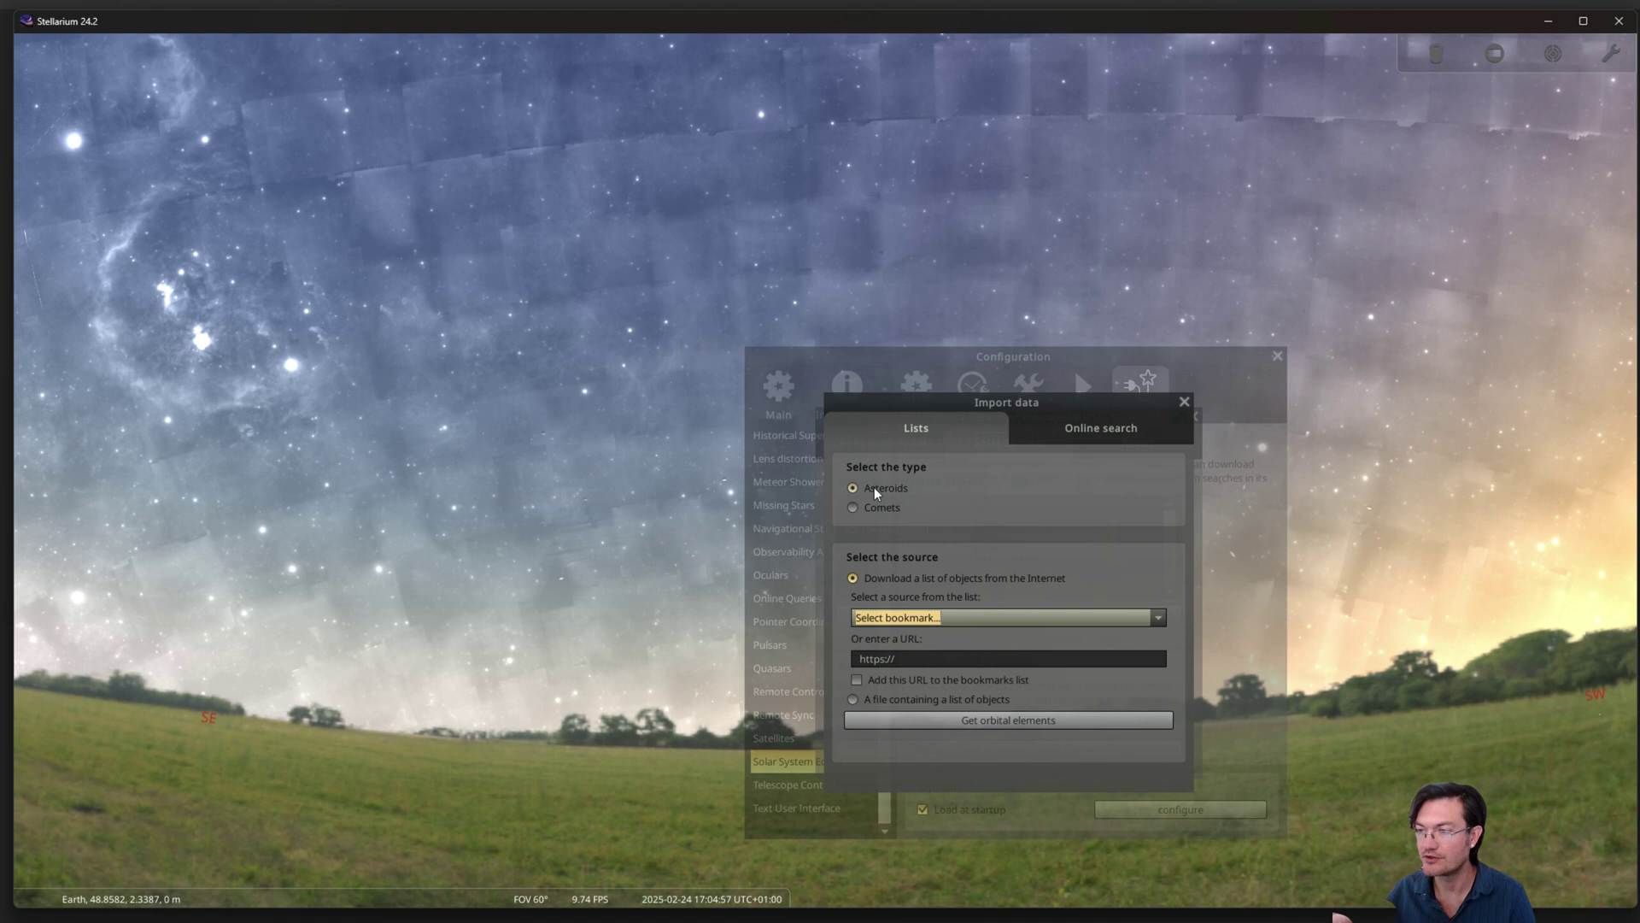
{"action": "left_click", "coordinate": [1167, 617]}
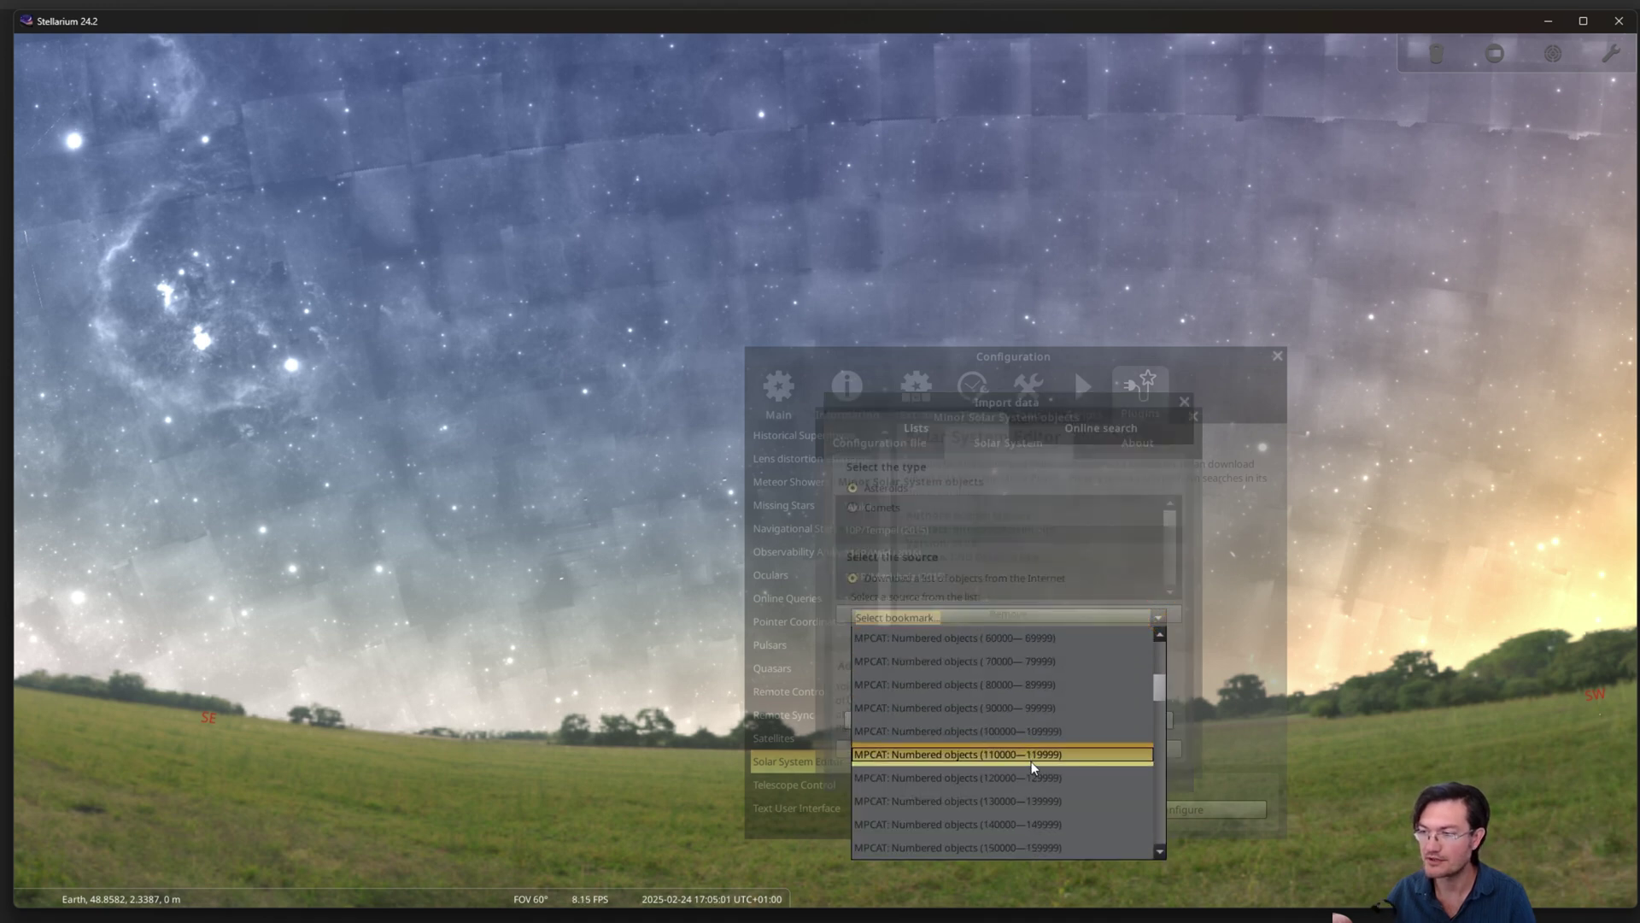
{"action": "scroll", "coordinate": [971, 784], "scroll_direction": "down", "scroll_amount": 4}
{"action": "scroll", "coordinate": [961, 767], "scroll_direction": "down", "scroll_amount": 8}
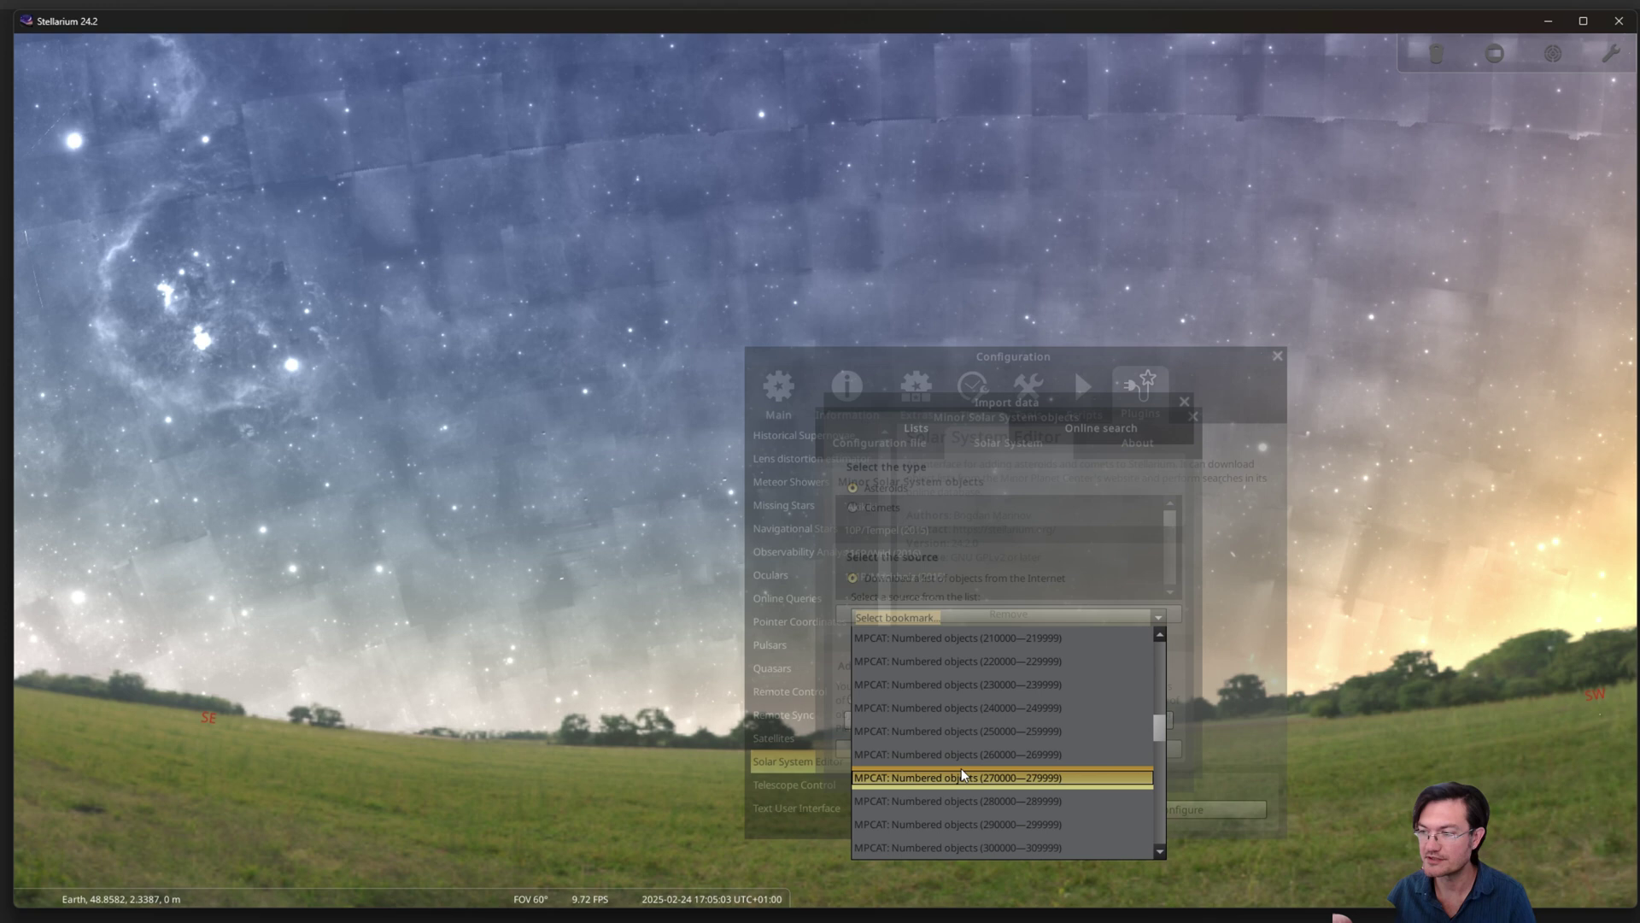
{"action": "scroll", "coordinate": [955, 767], "scroll_direction": "down", "scroll_amount": 7}
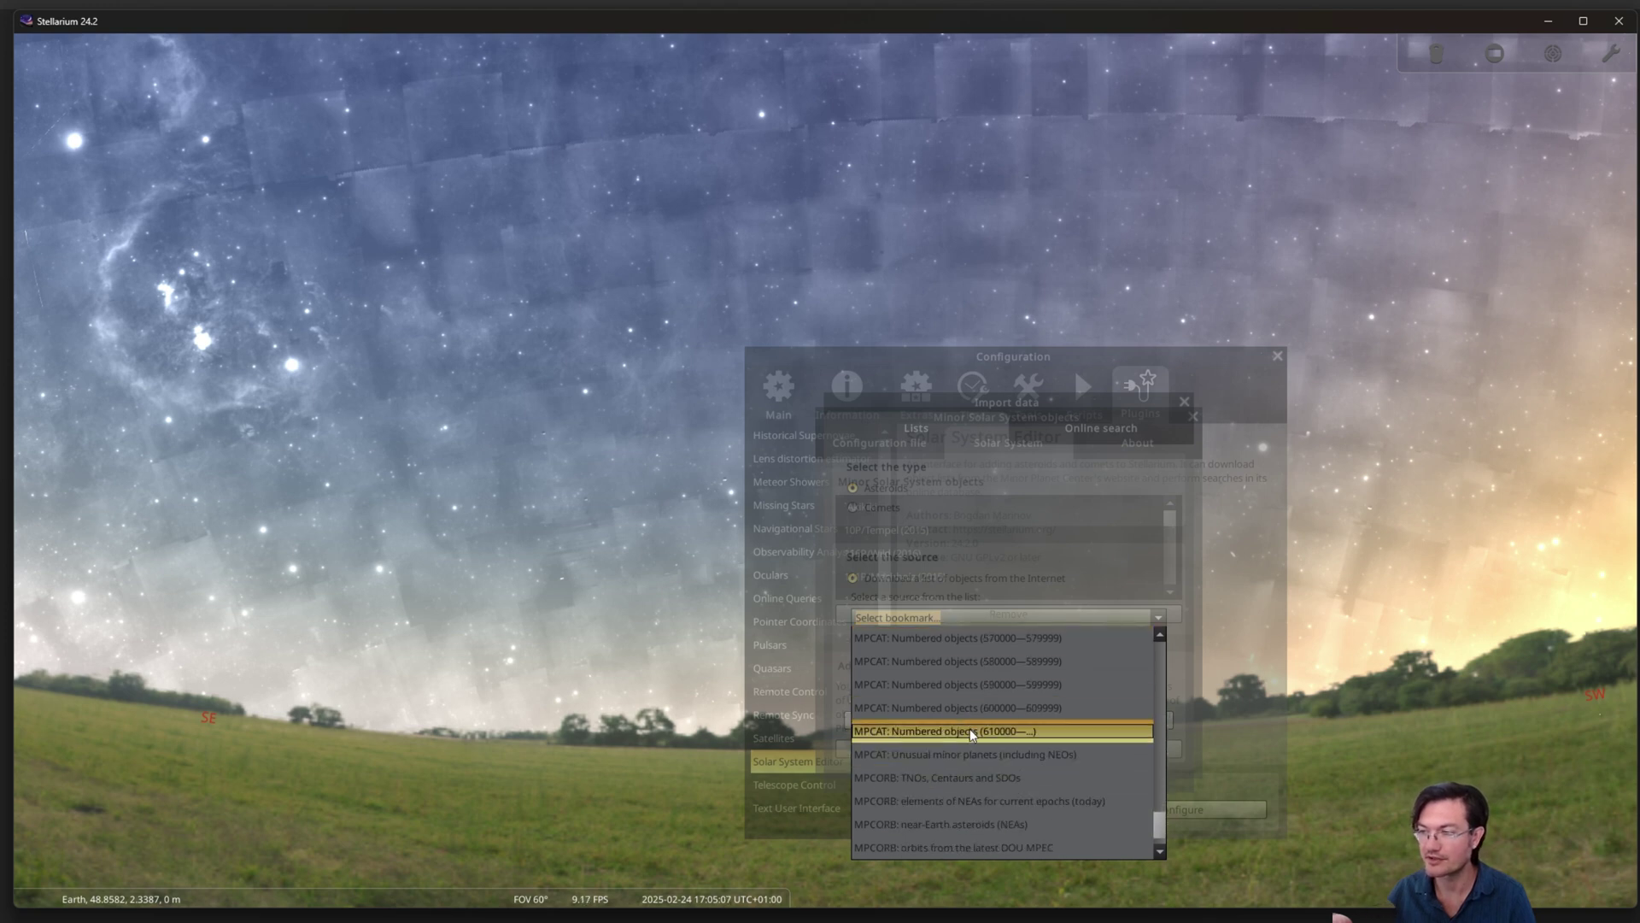
{"action": "scroll", "coordinate": [970, 729], "scroll_direction": "up", "scroll_amount": 8}
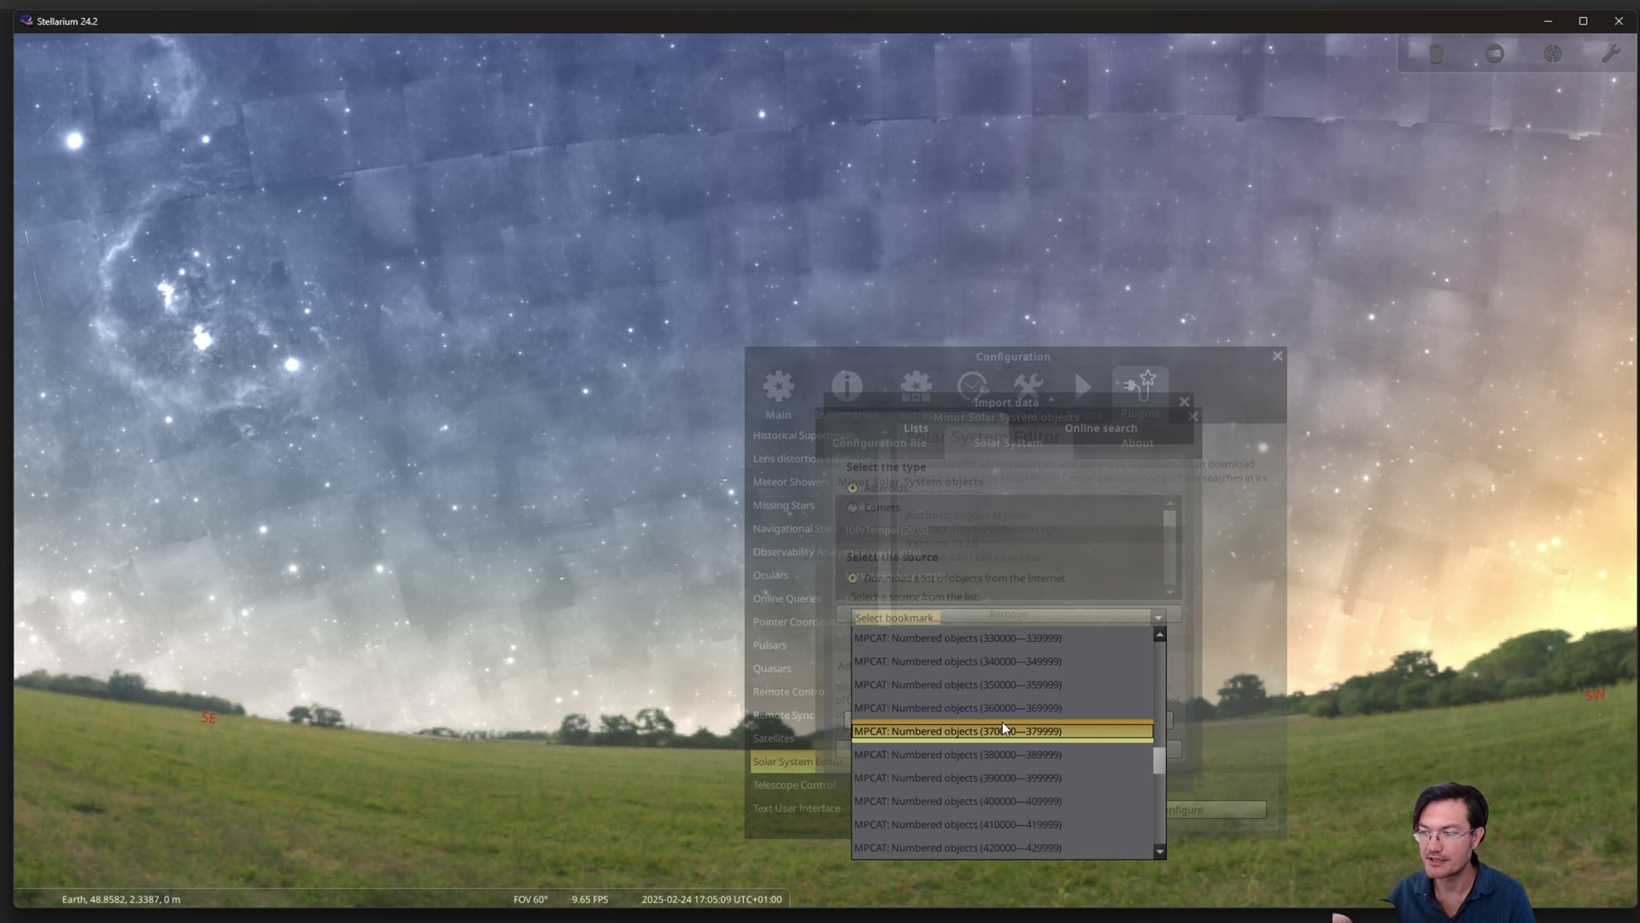
{"action": "left_click", "coordinate": [1140, 579]}
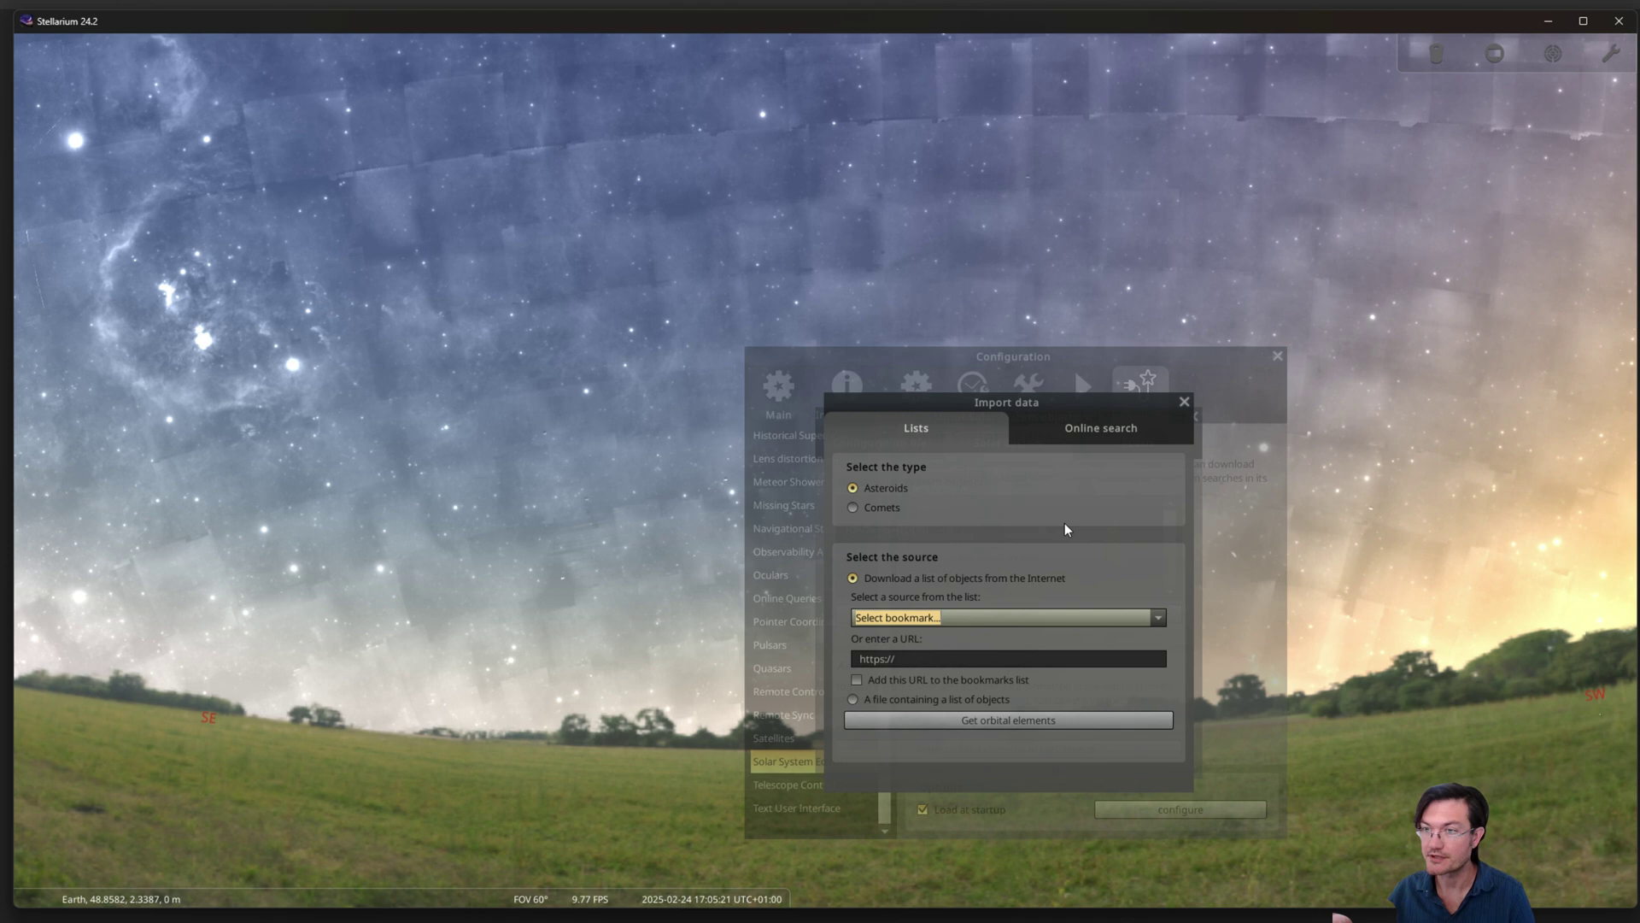
{"action": "left_click", "coordinate": [1184, 402]}
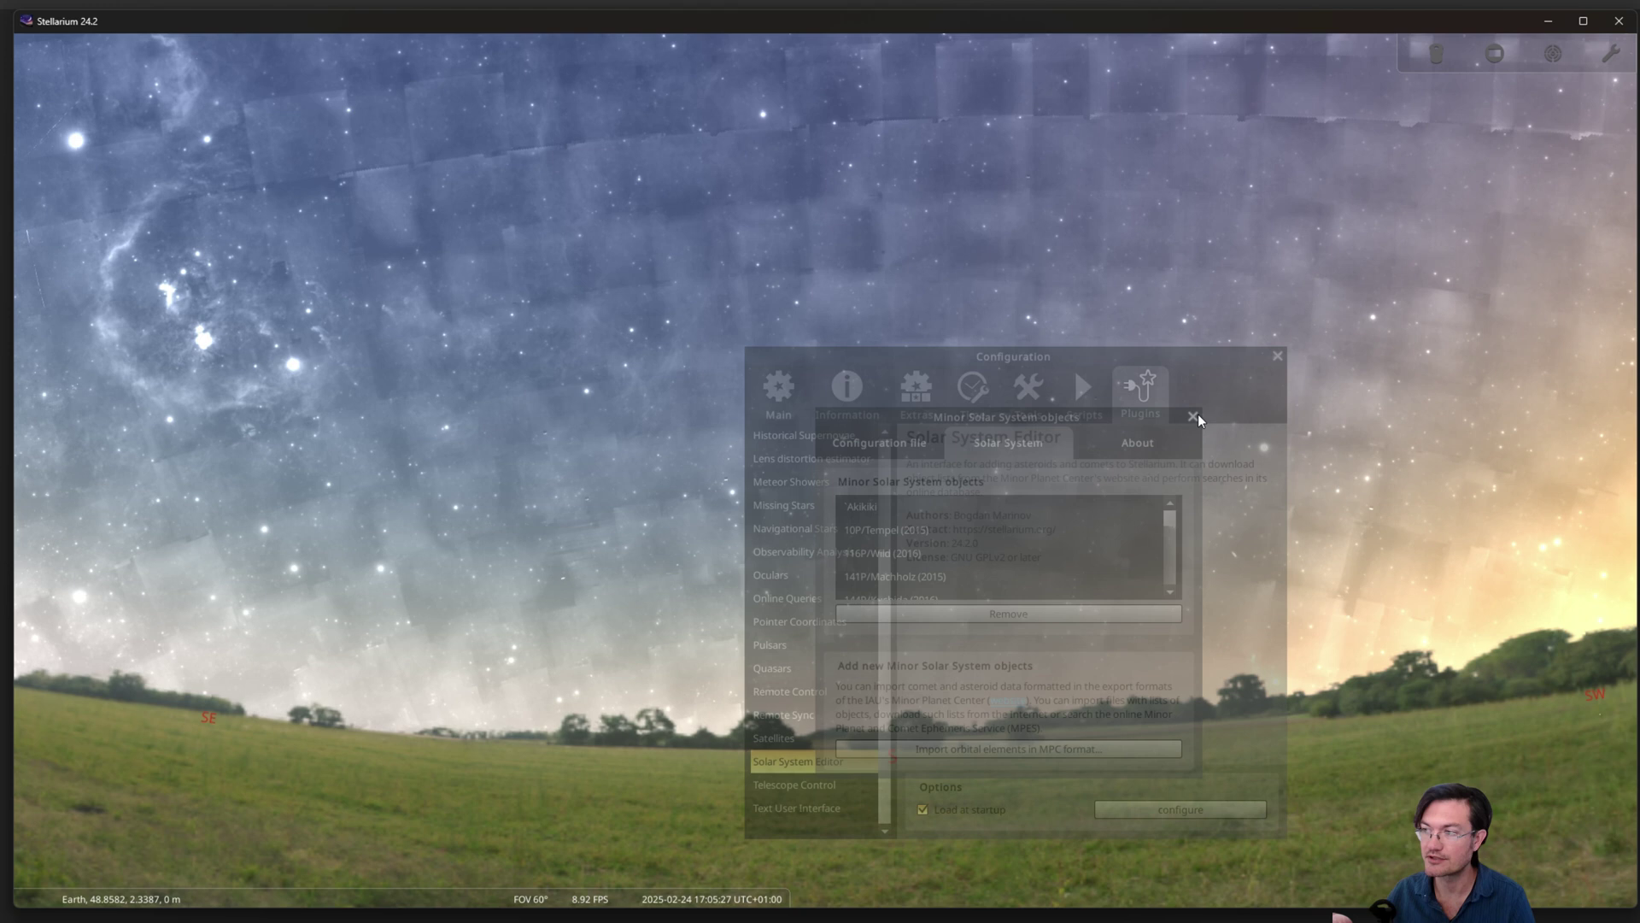
{"action": "left_click", "coordinate": [1193, 416]}
Step: Close the Configuration window and bring up the Date/time settings
{"action": "left_click", "coordinate": [1276, 354]}
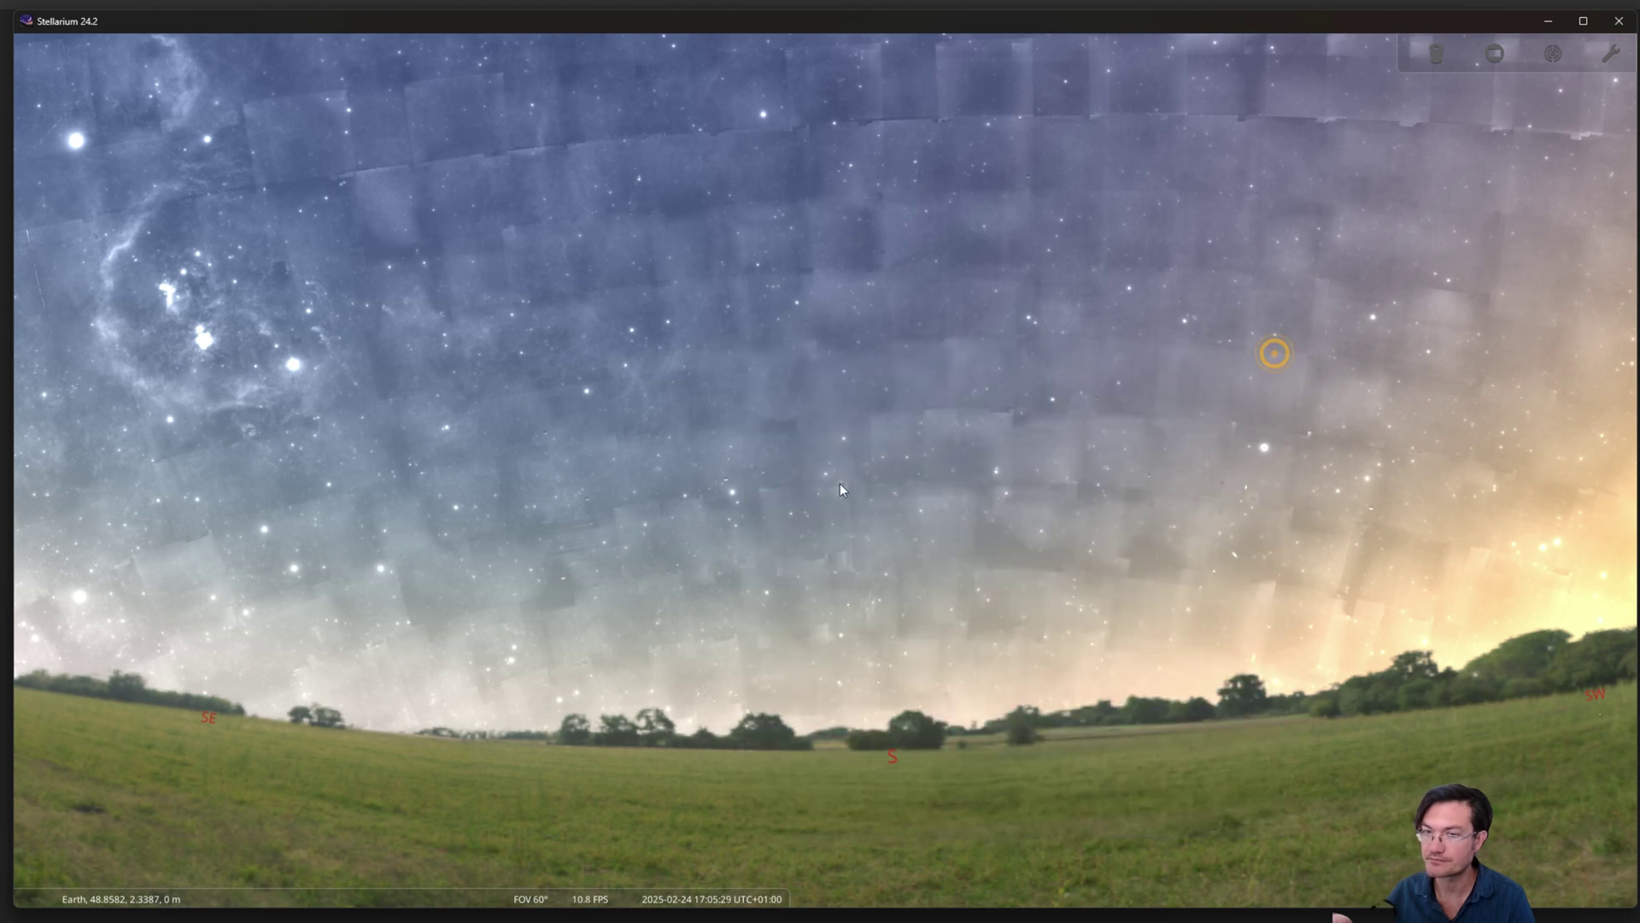
{"action": "mouse_move", "coordinate": [47, 619]}
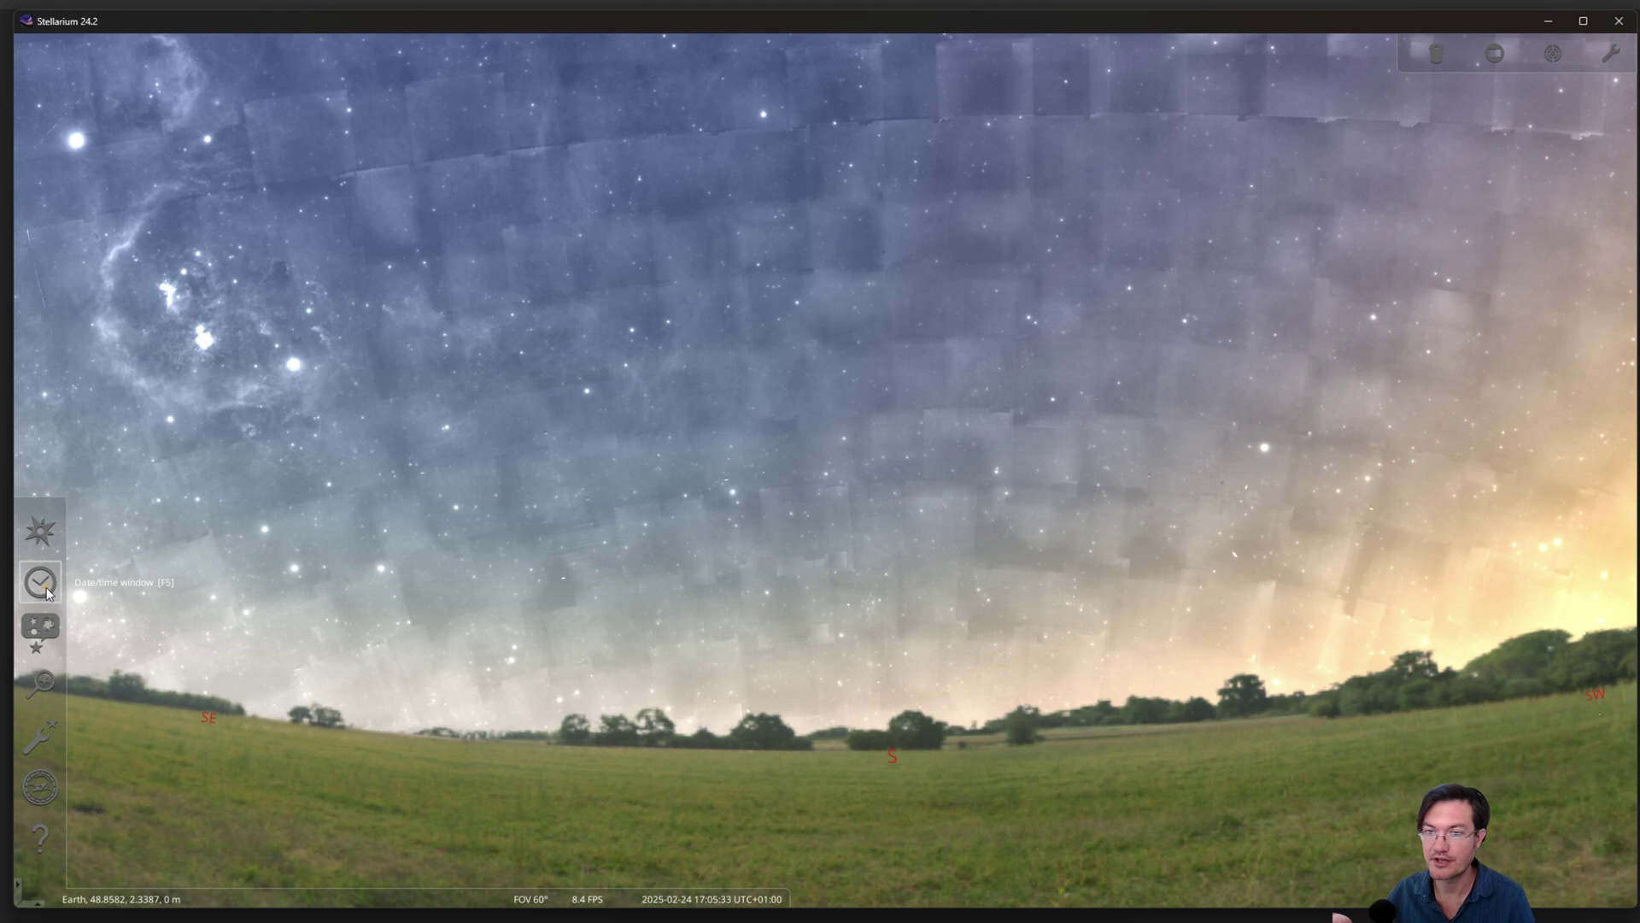
{"action": "left_click", "coordinate": [40, 583]}
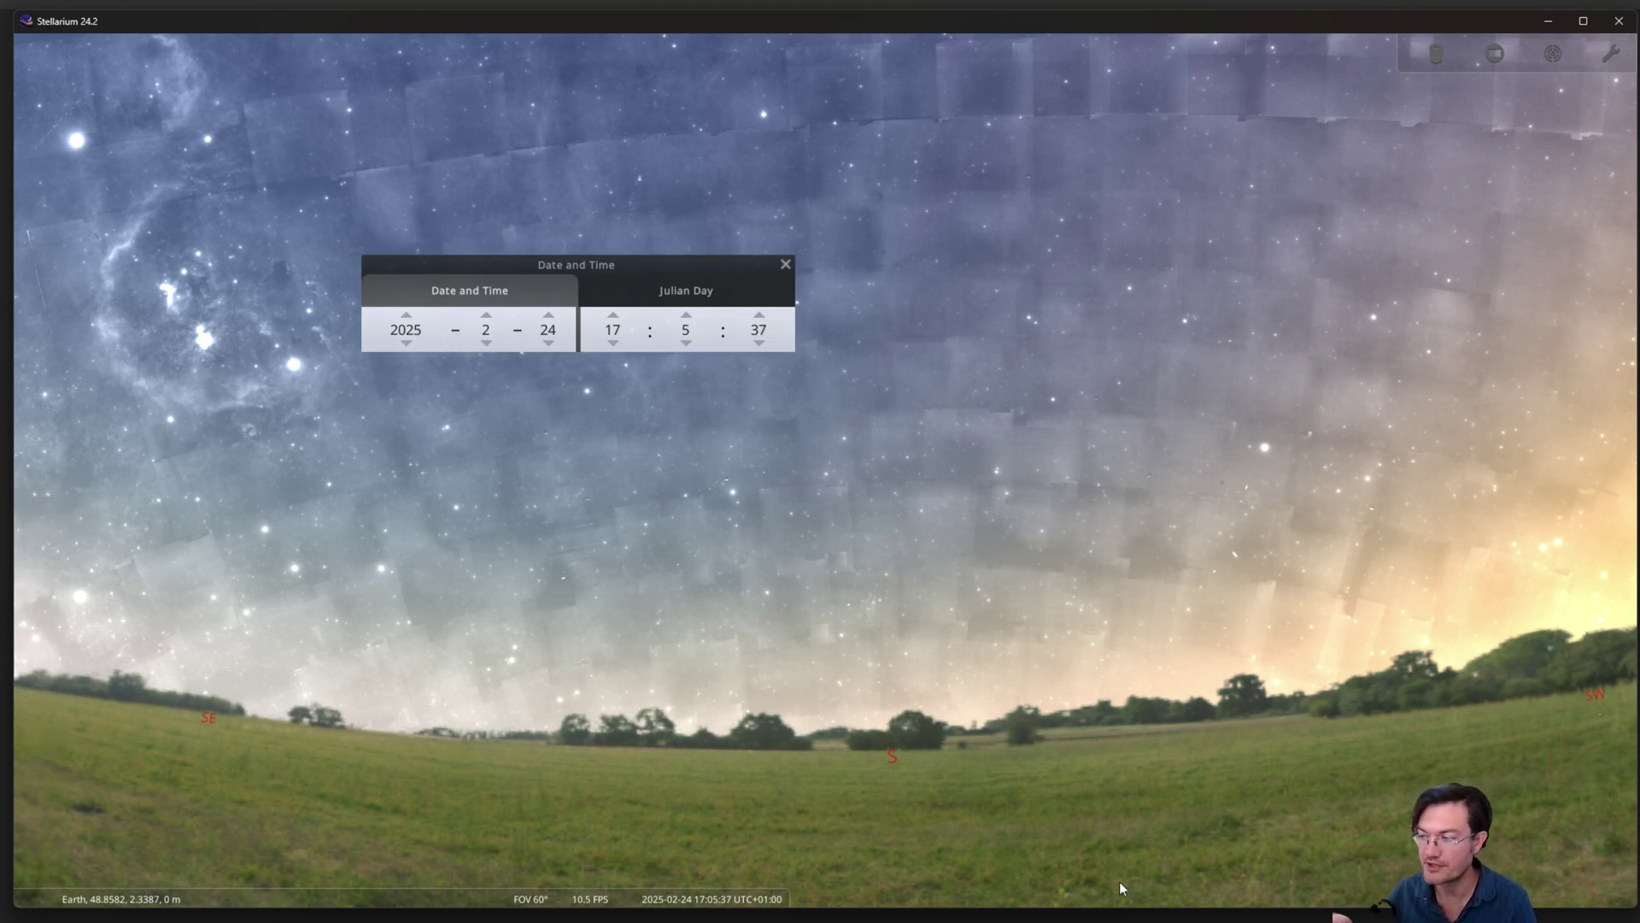
Step: Enter the date 2024-04-22 with hour 12 and minute 37
{"action": "key", "text": "Tab"}
{"action": "type", "text": "2024"}
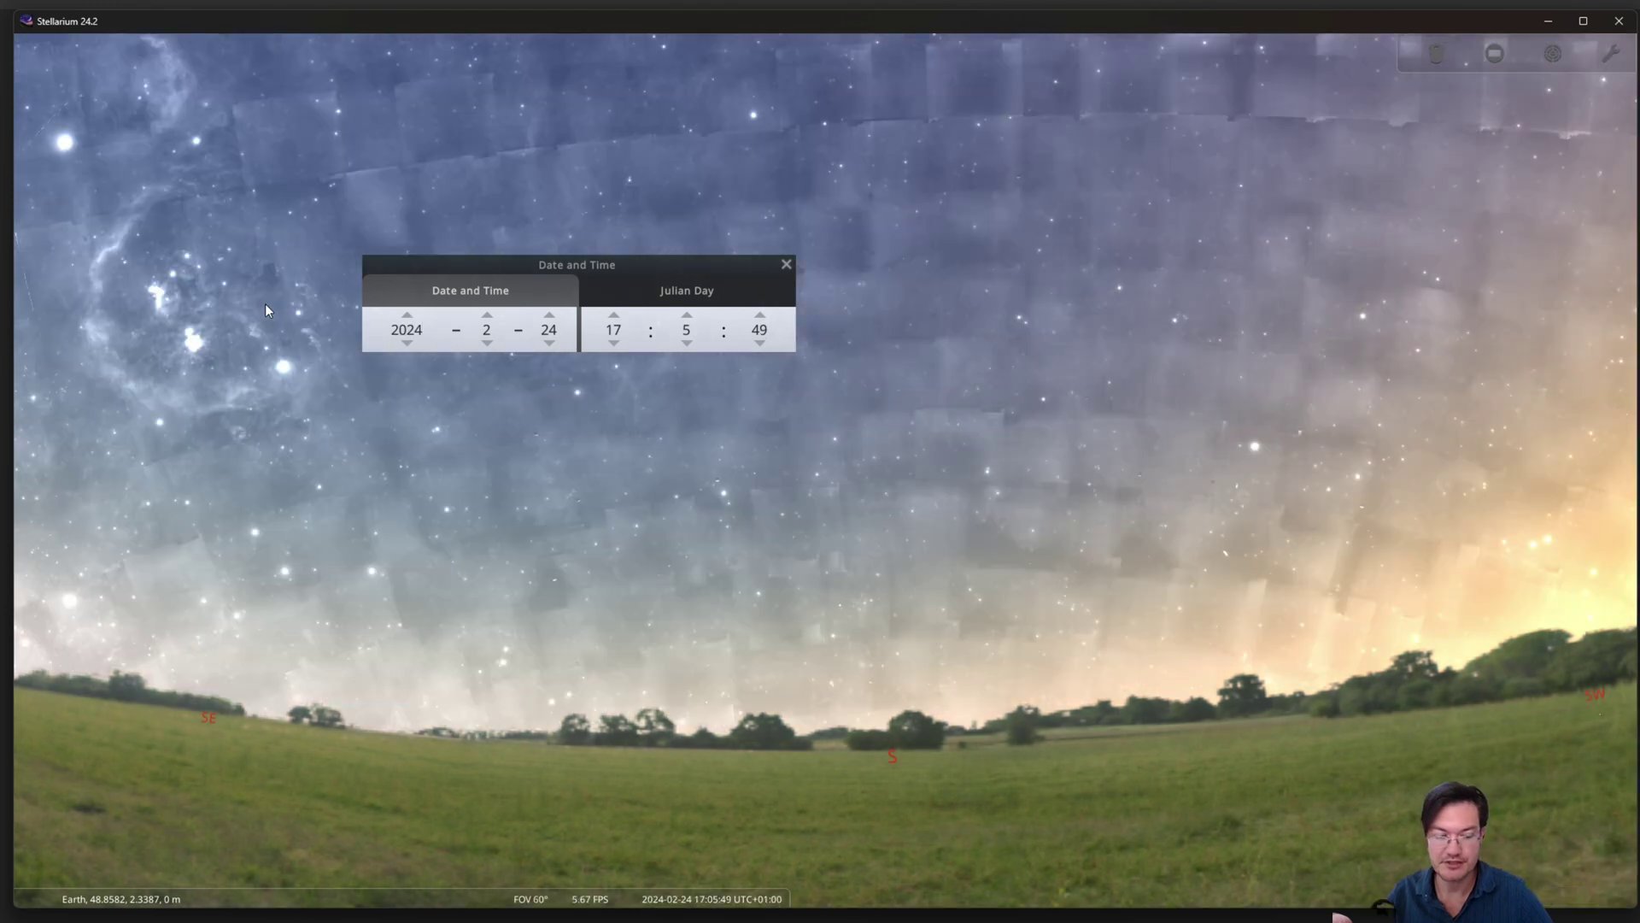
{"action": "key", "text": "Tab"}
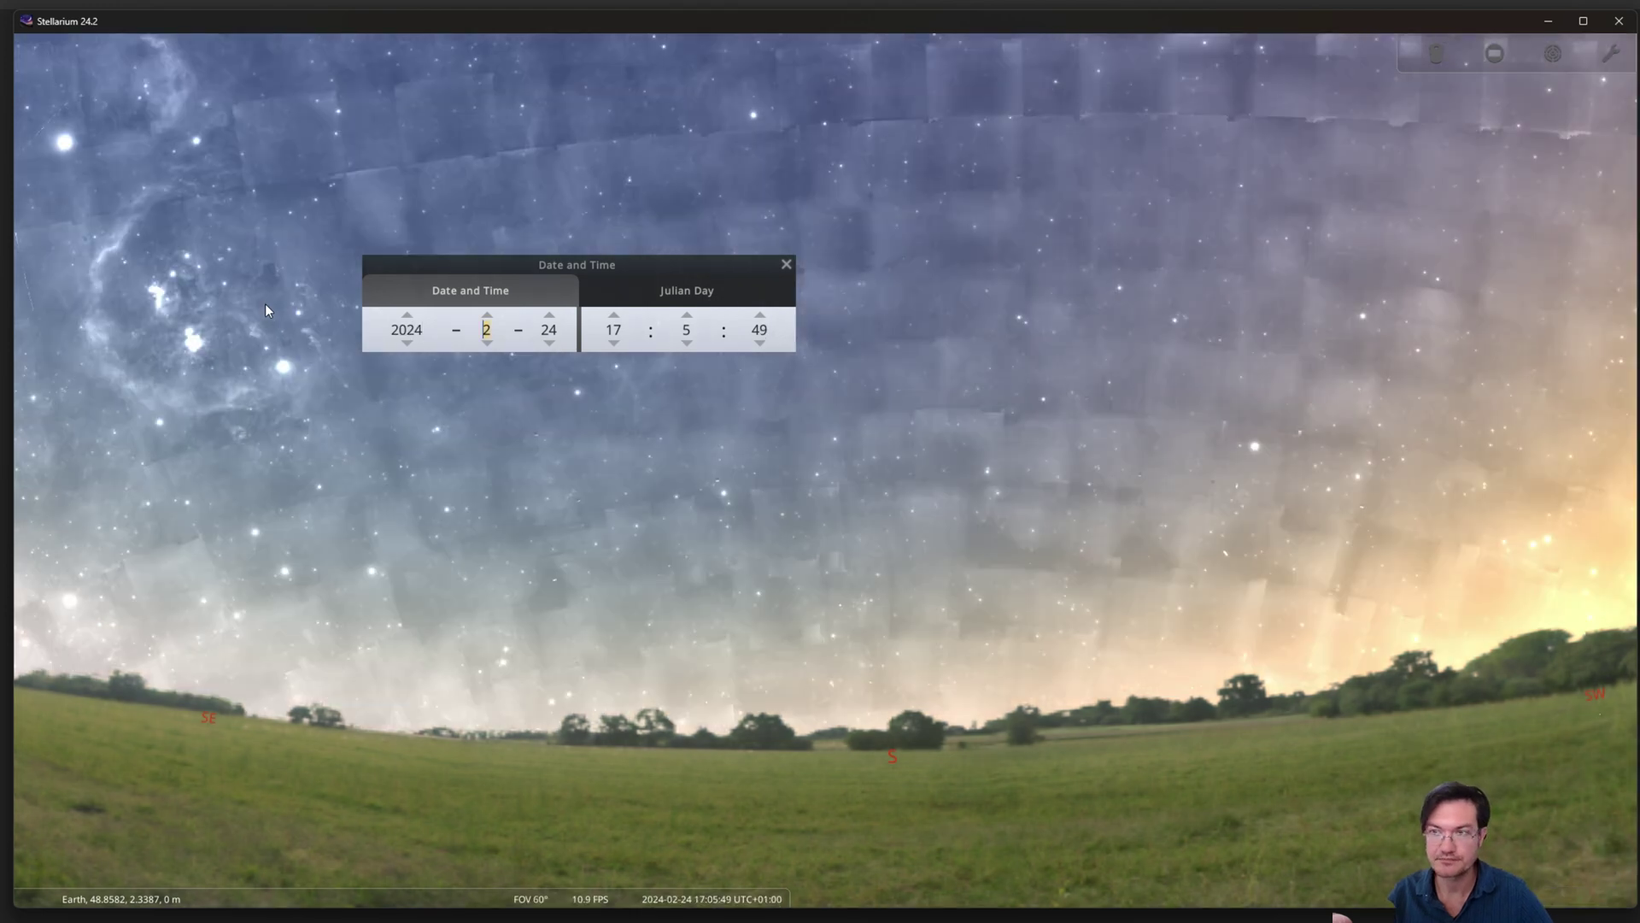
{"action": "type", "text": "4"}
{"action": "key", "text": "Tab"}
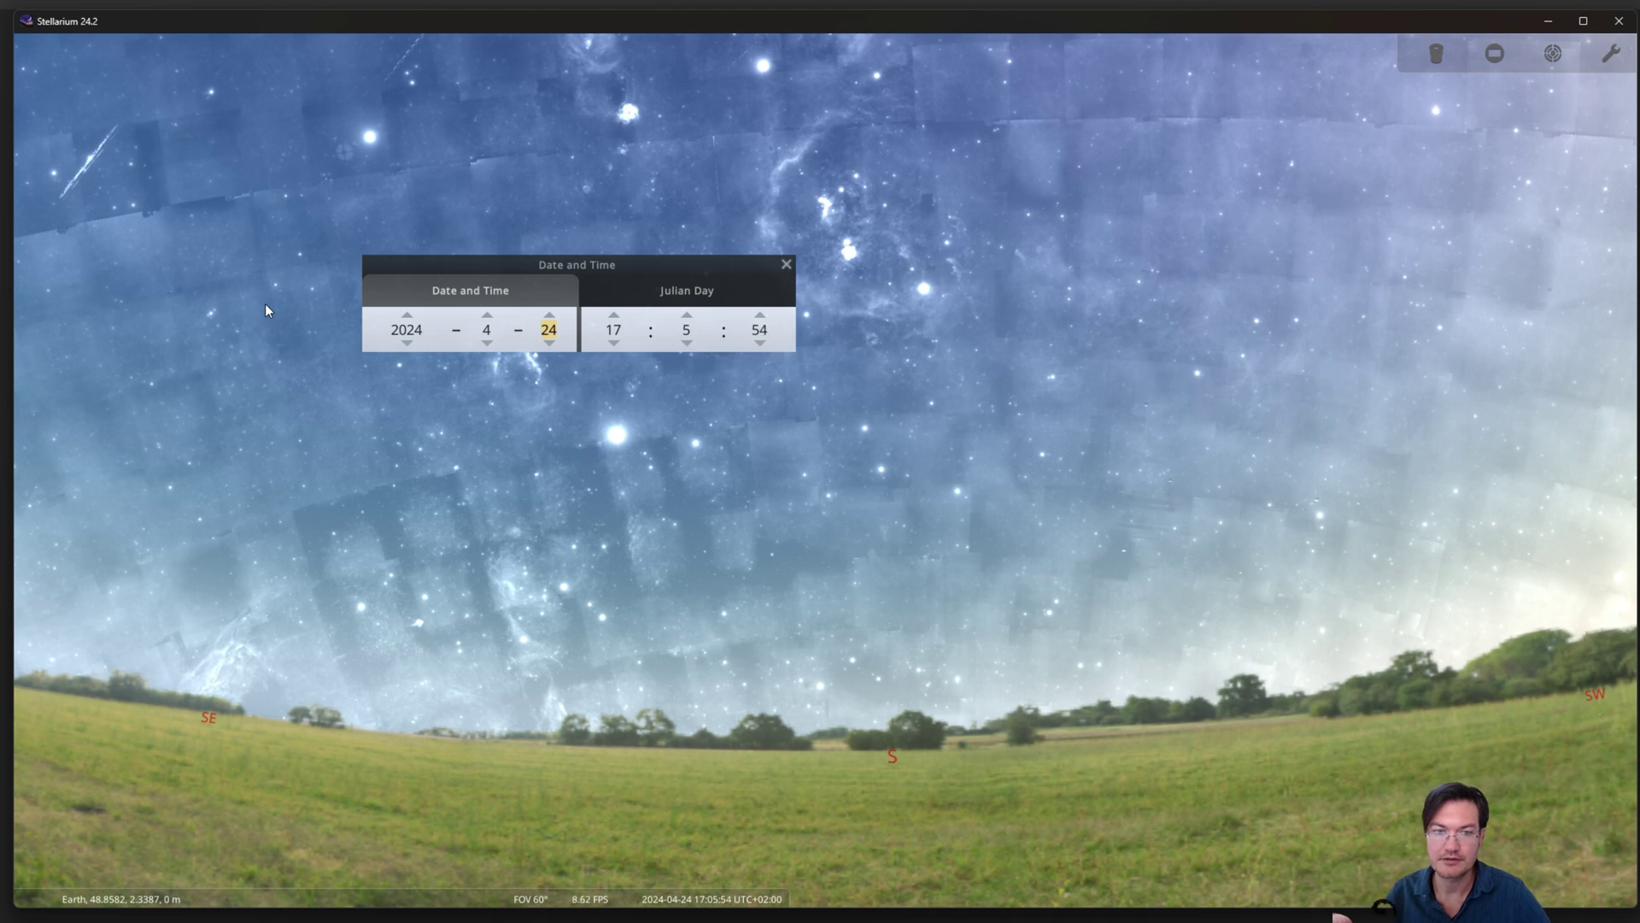
{"action": "type", "text": "22"}
{"action": "key", "text": "Tab"}
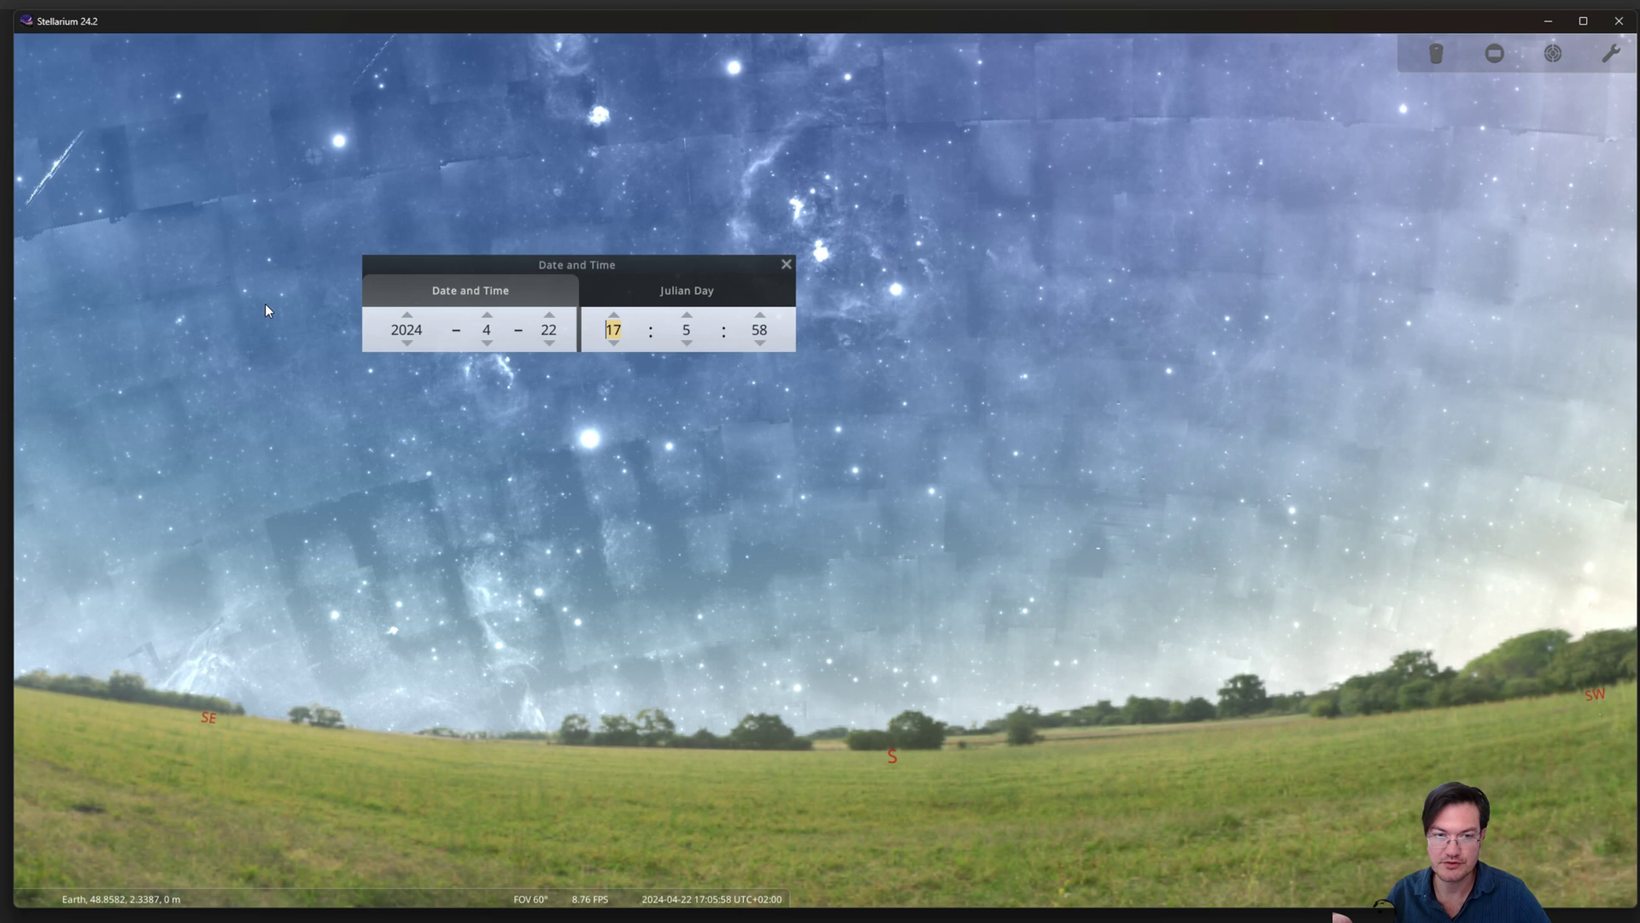
{"action": "type", "text": "1"}
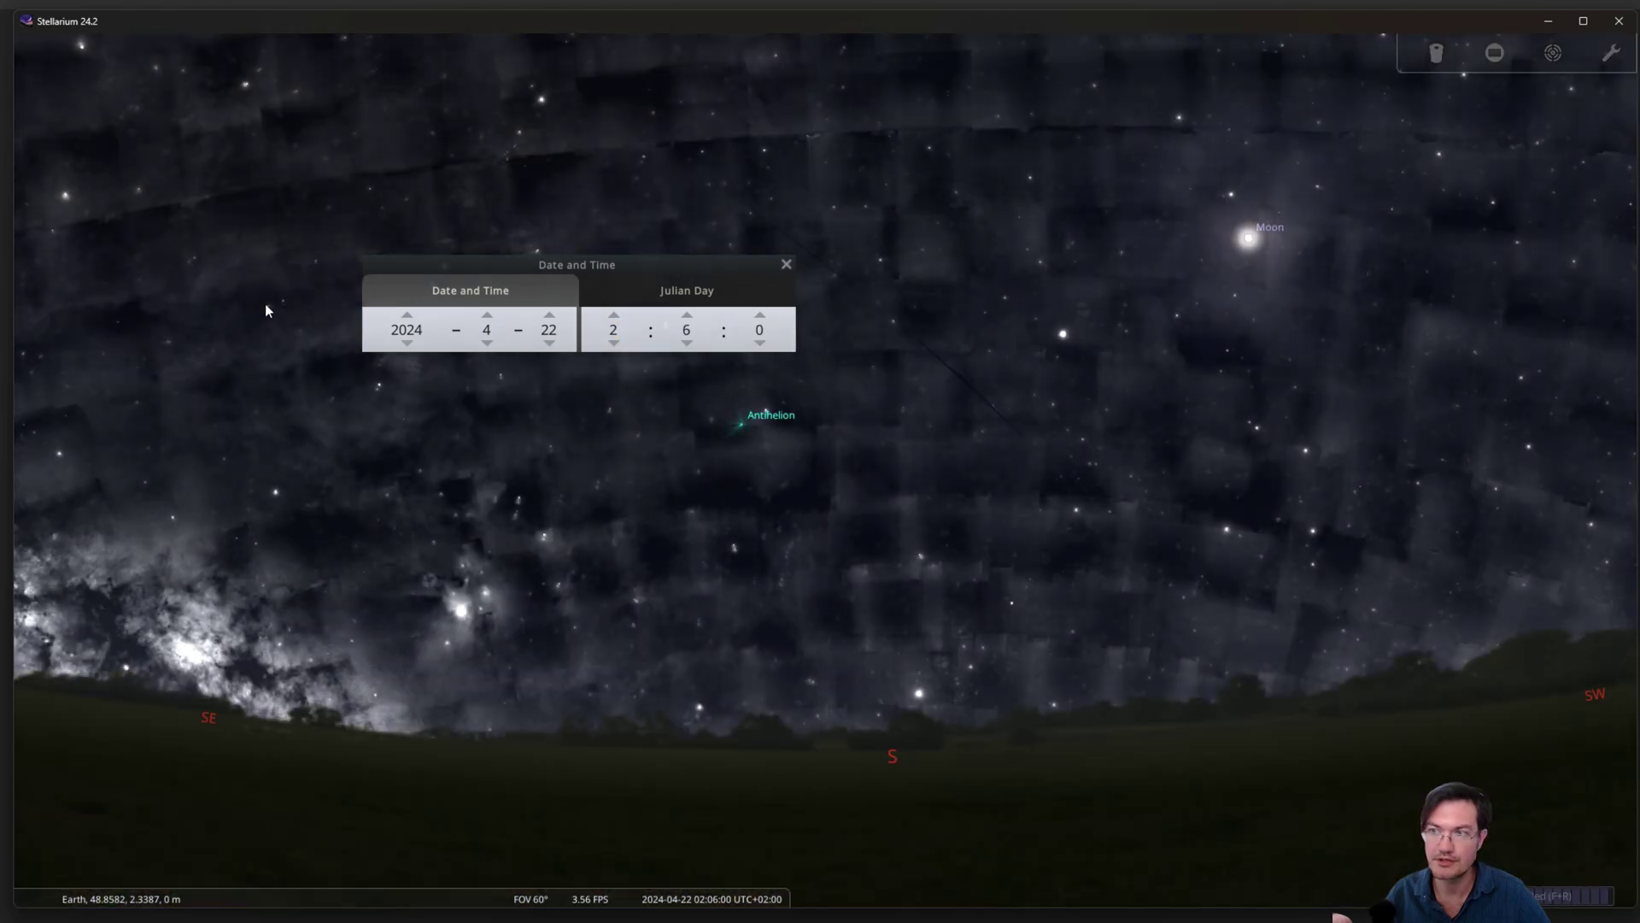
{"action": "type", "text": "2"}
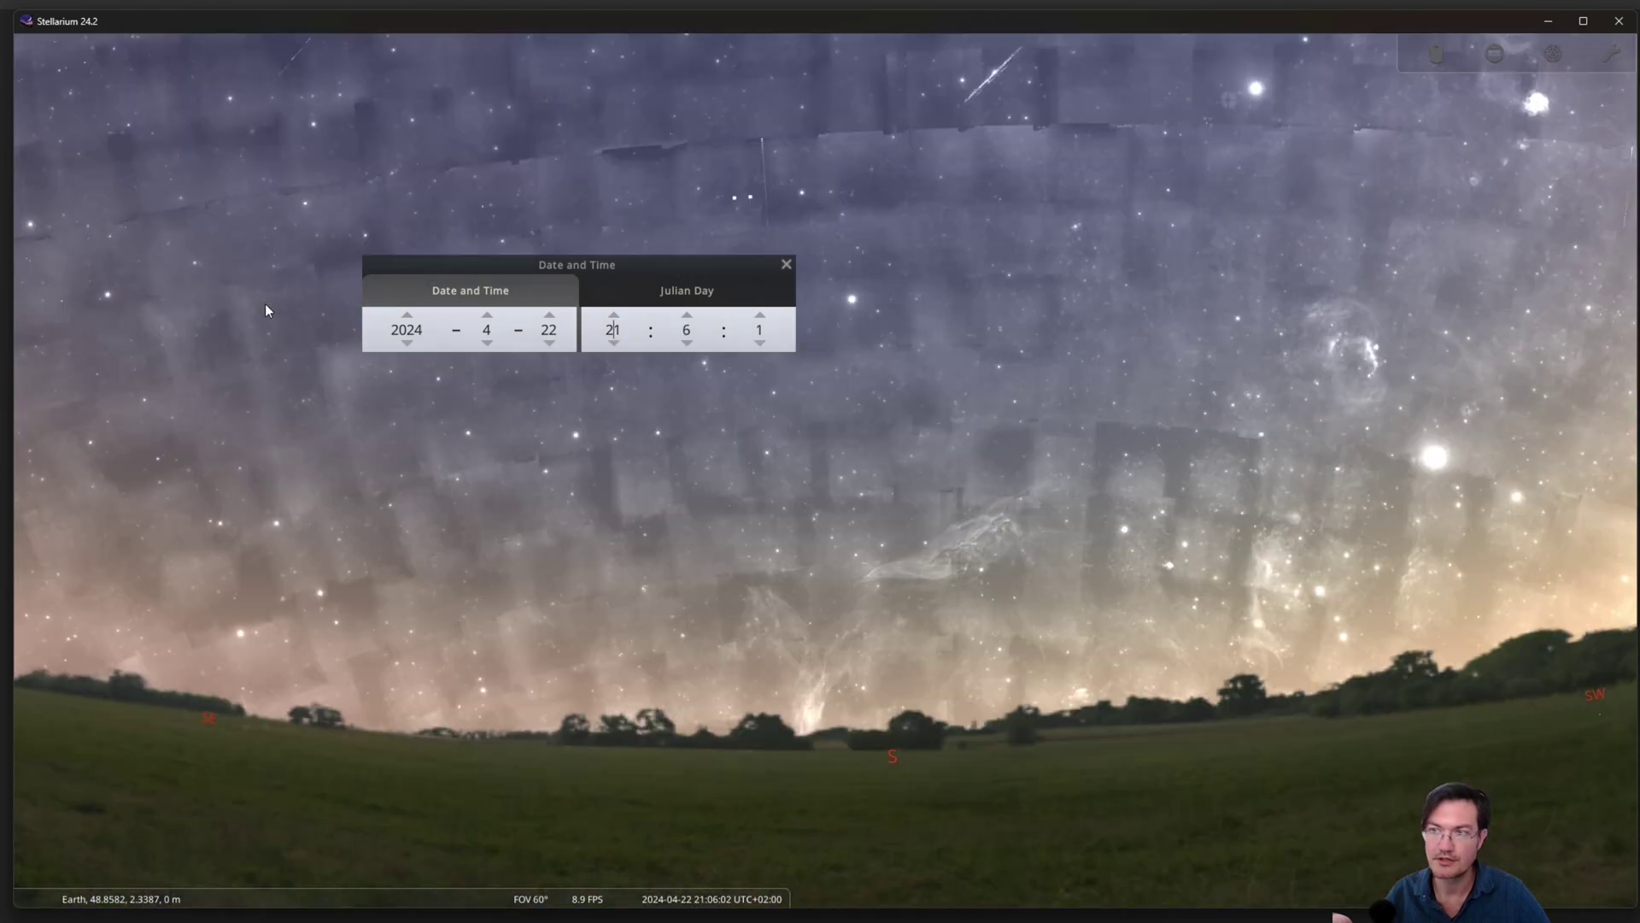
{"action": "key", "text": "Tab"}
{"action": "type", "text": "37"}
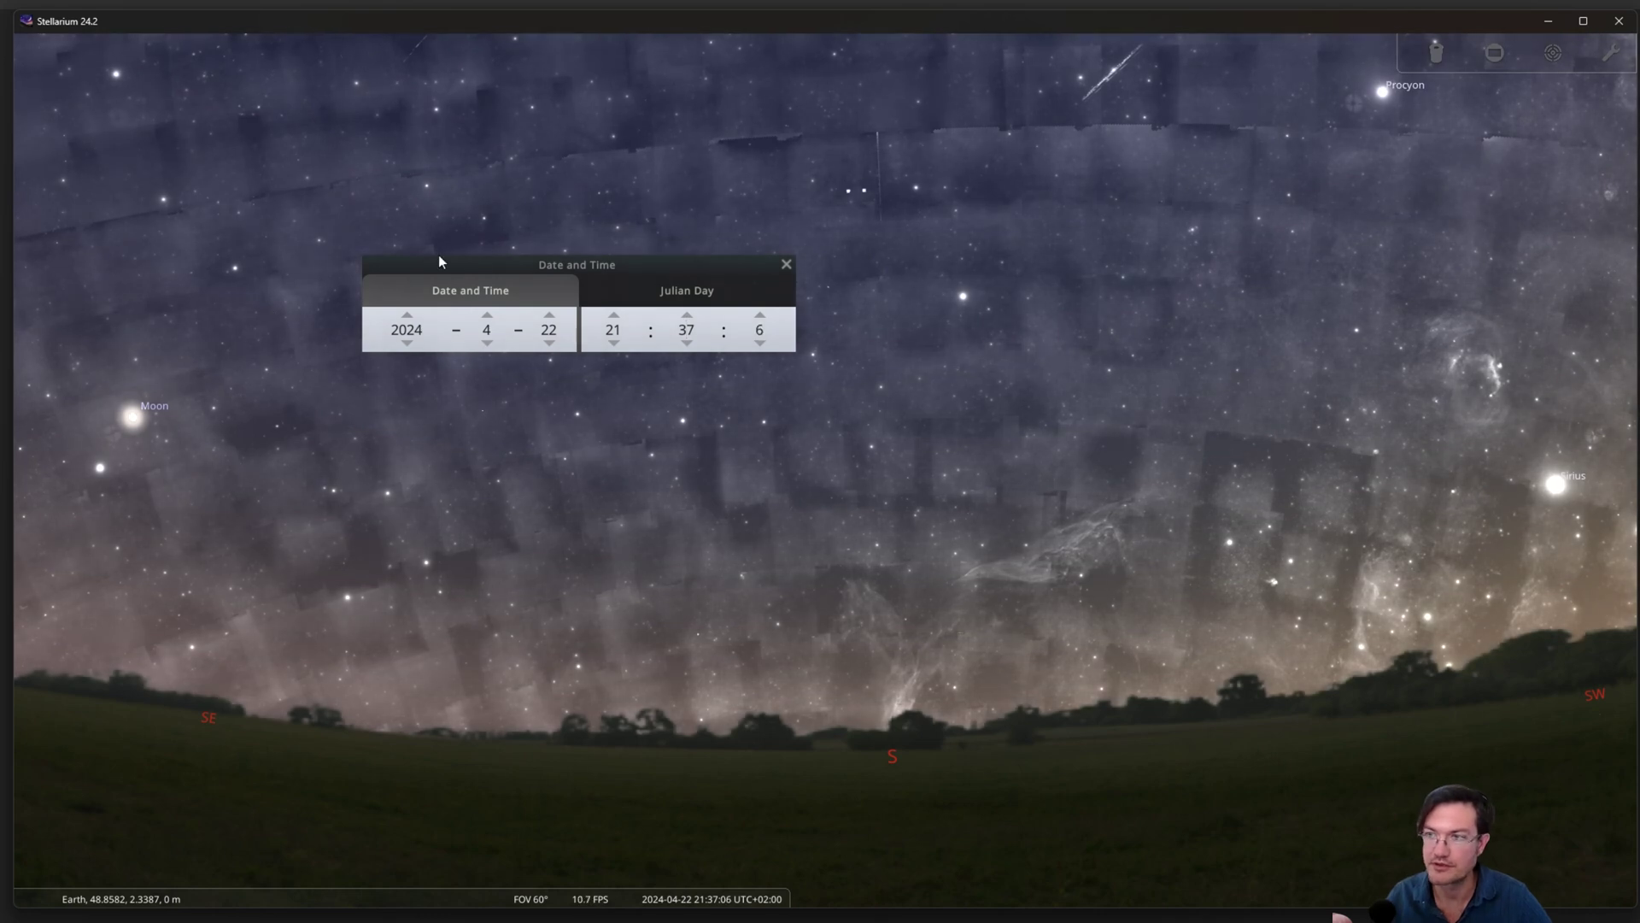
Step: Centre the view on the target position at Dec -22.89 via coordinate search, then close the search
{"action": "left_click", "coordinate": [786, 264]}
{"action": "key", "text": "ctrl+f"}
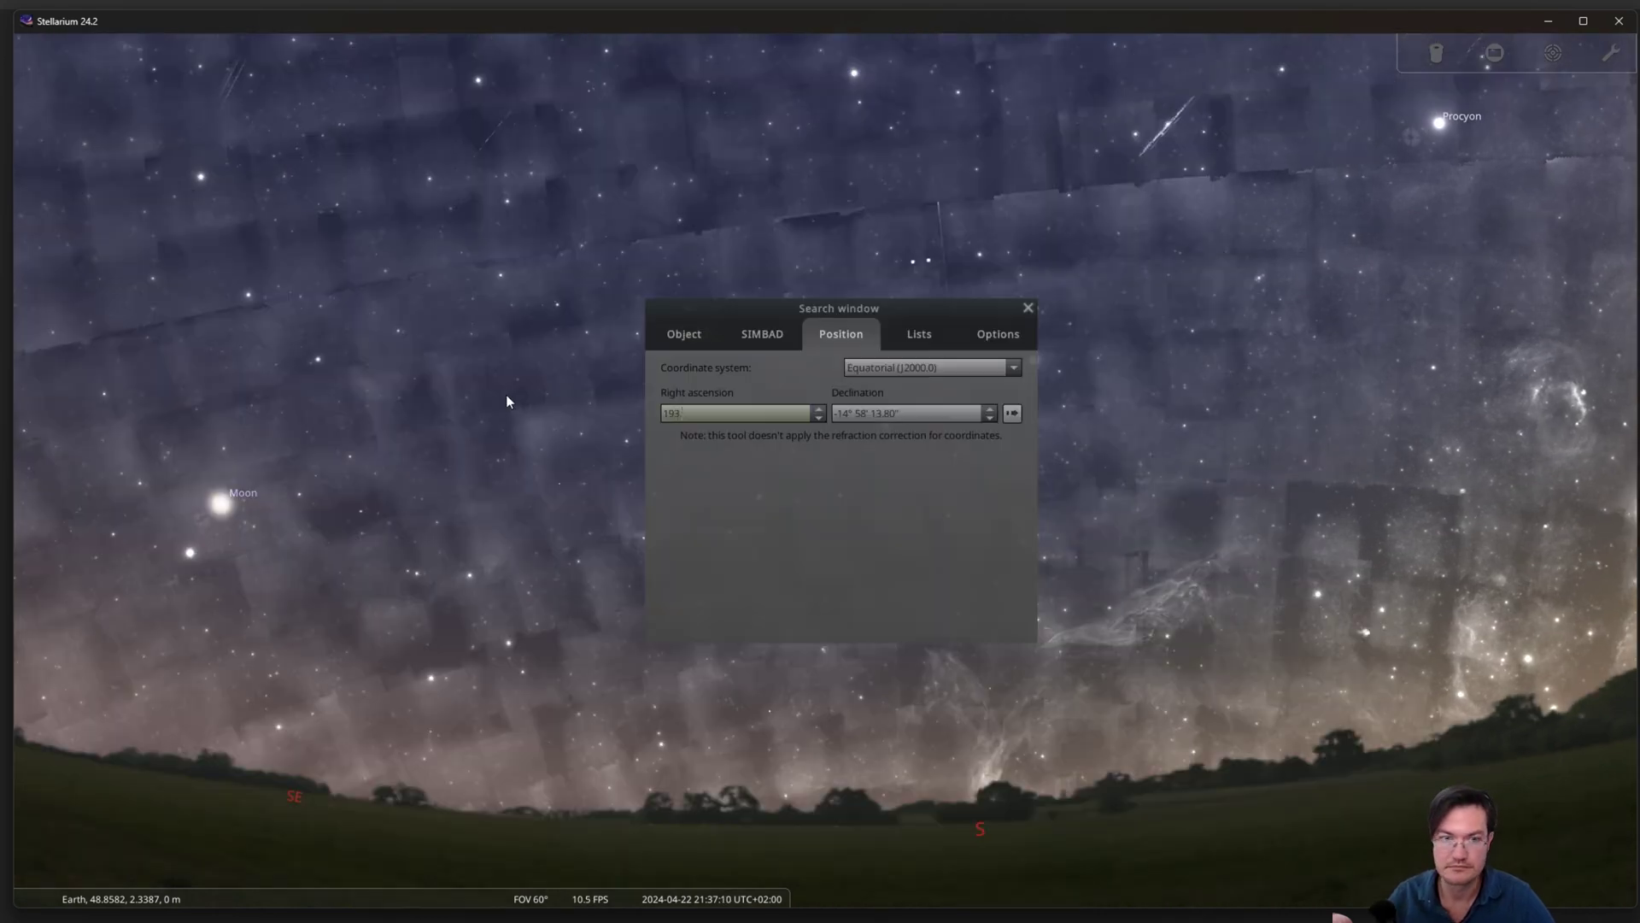
{"action": "key", "text": "Tab"}
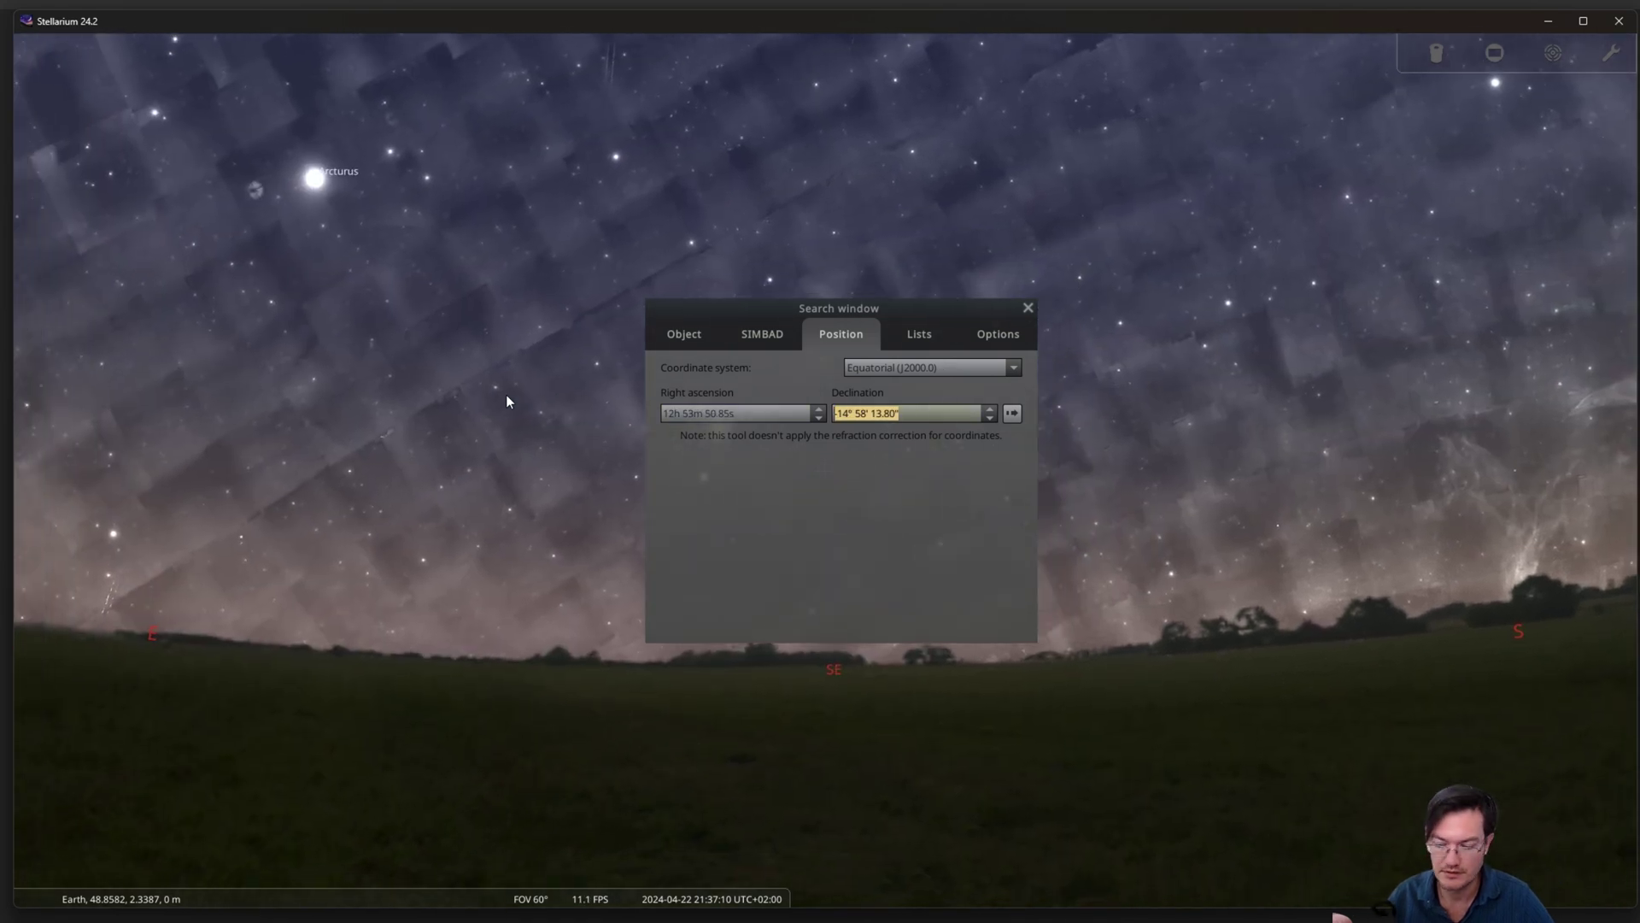
{"action": "type", "text": "-22"}
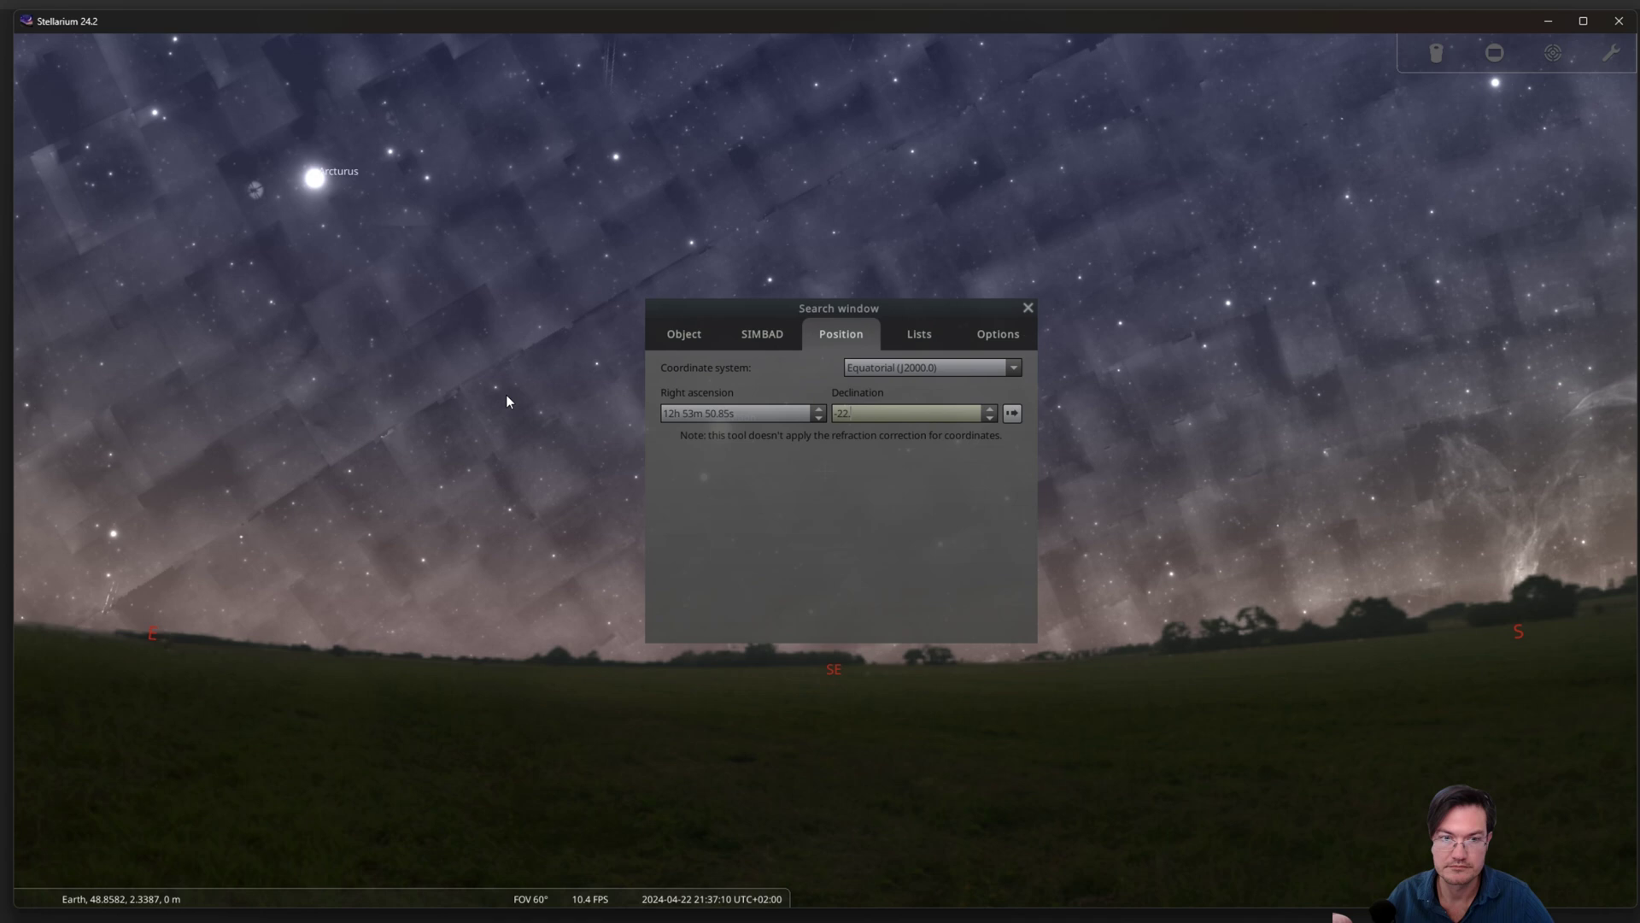
{"action": "type", "text": ".89"}
{"action": "key", "text": "Return"}
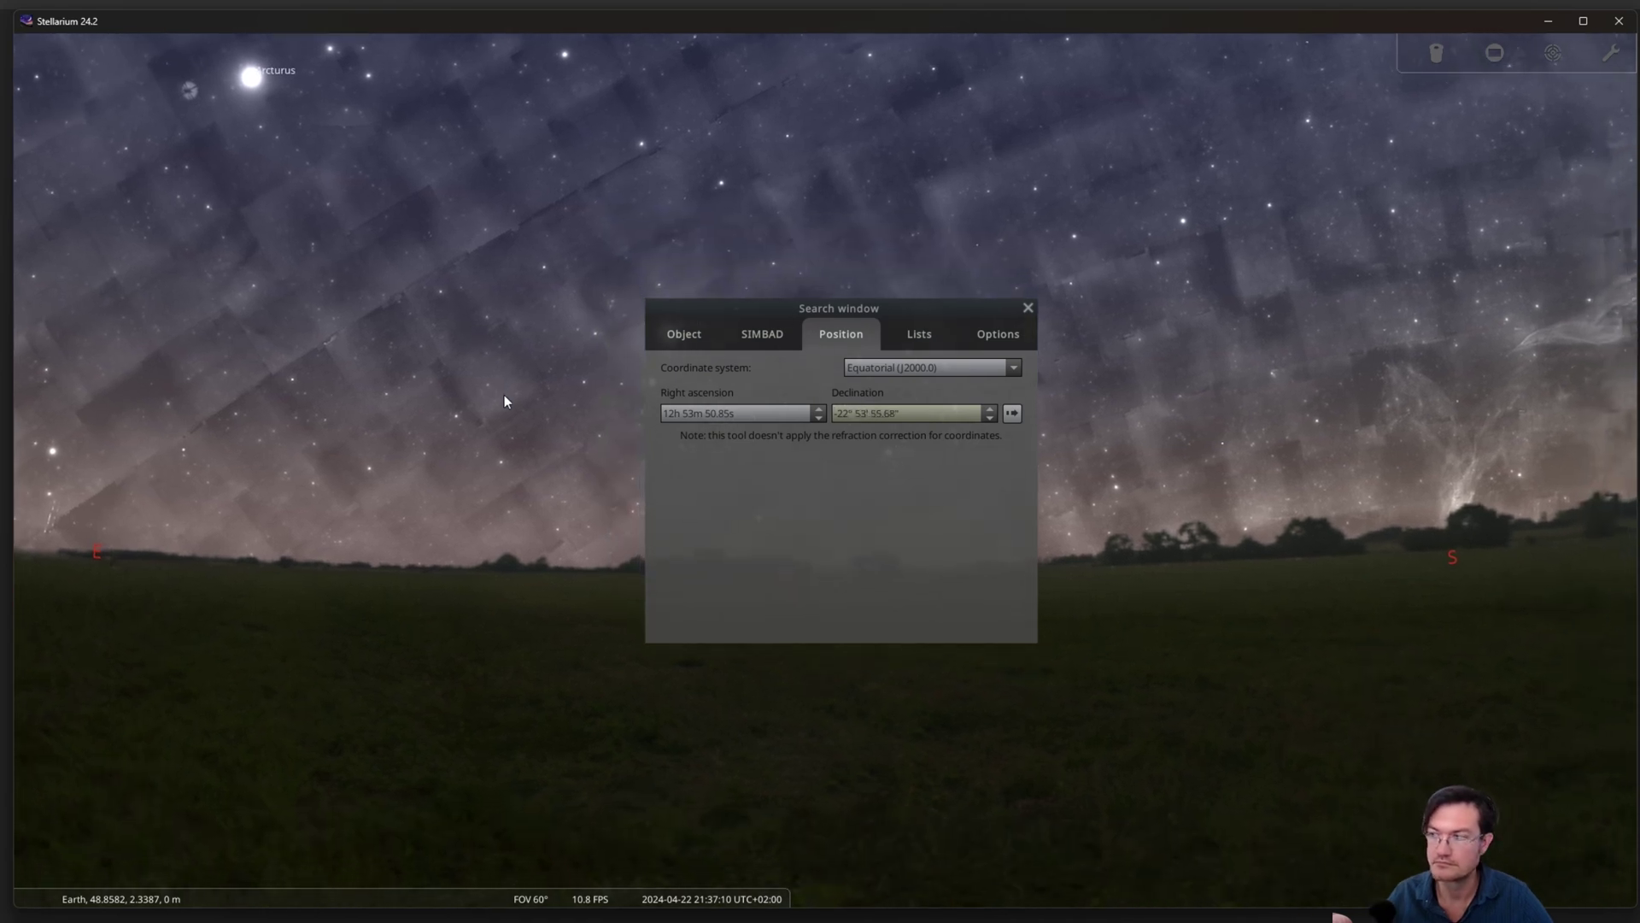
{"action": "left_click", "coordinate": [1027, 308]}
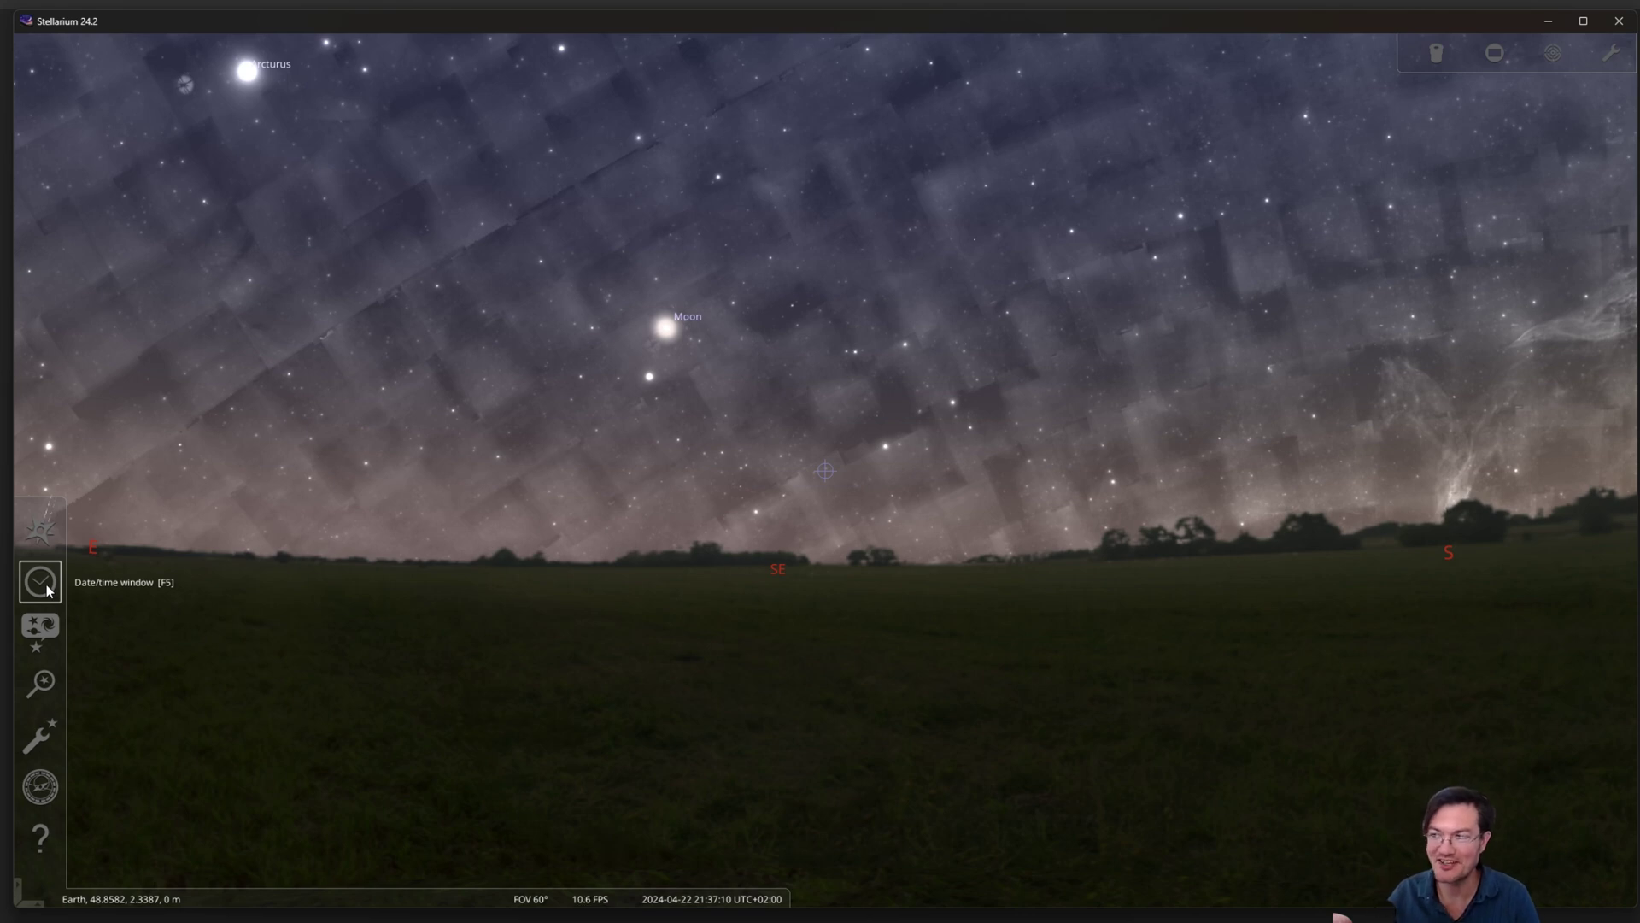
Step: Advance the simulated time to 23:37 on 2024-04-22
{"action": "left_click", "coordinate": [47, 587]}
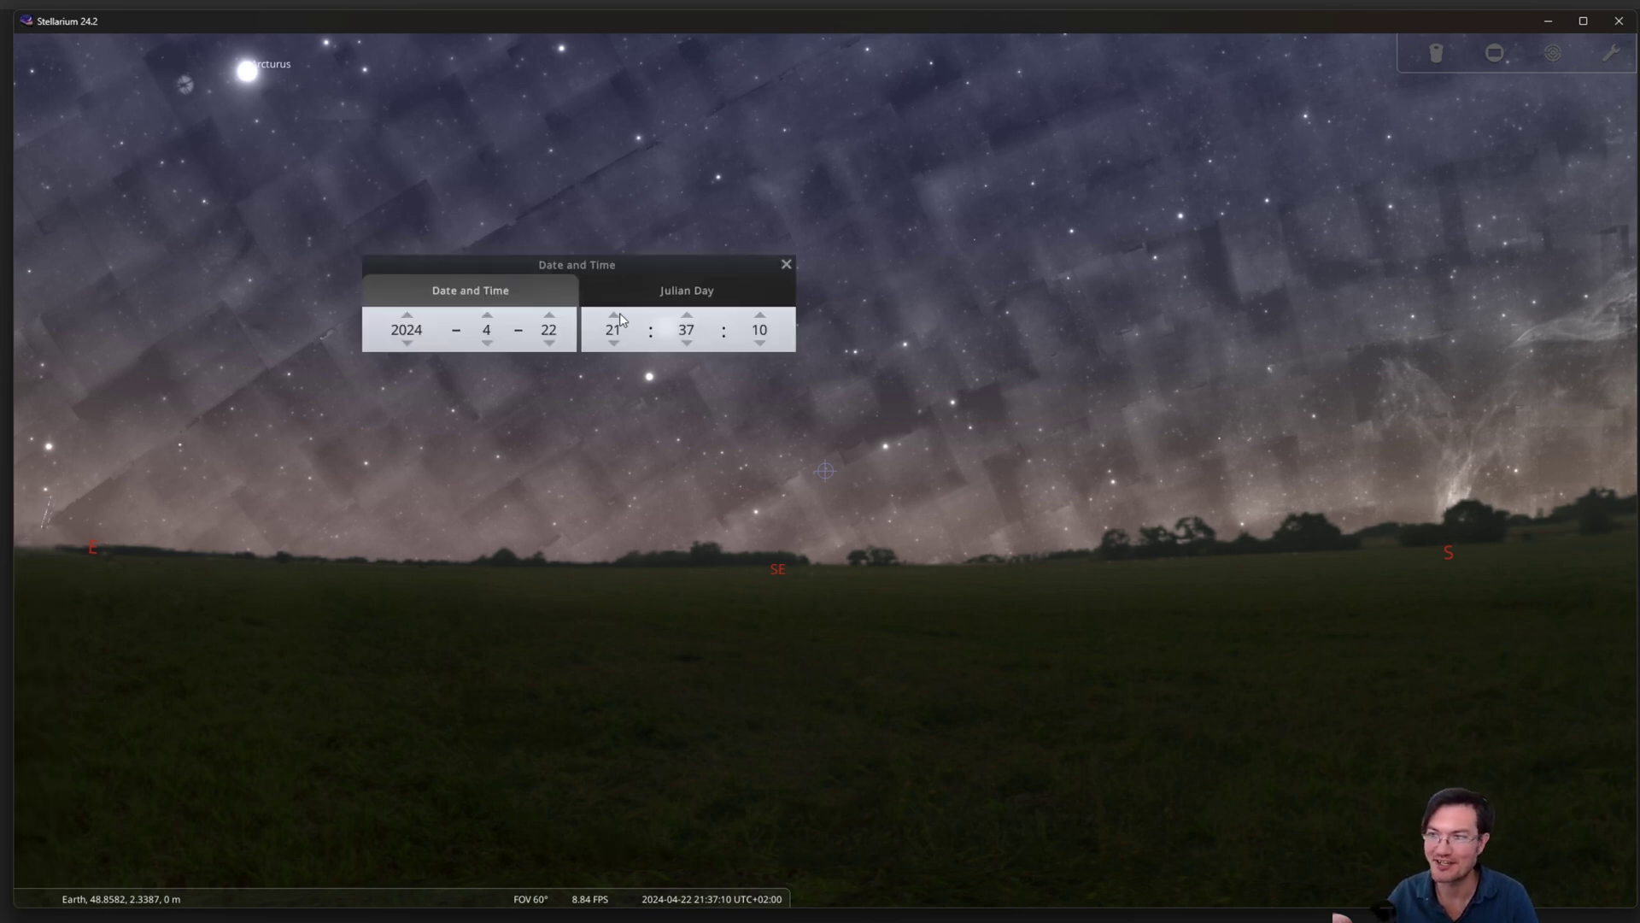
{"action": "scroll", "coordinate": [612, 325], "scroll_direction": "up", "scroll_amount": 1}
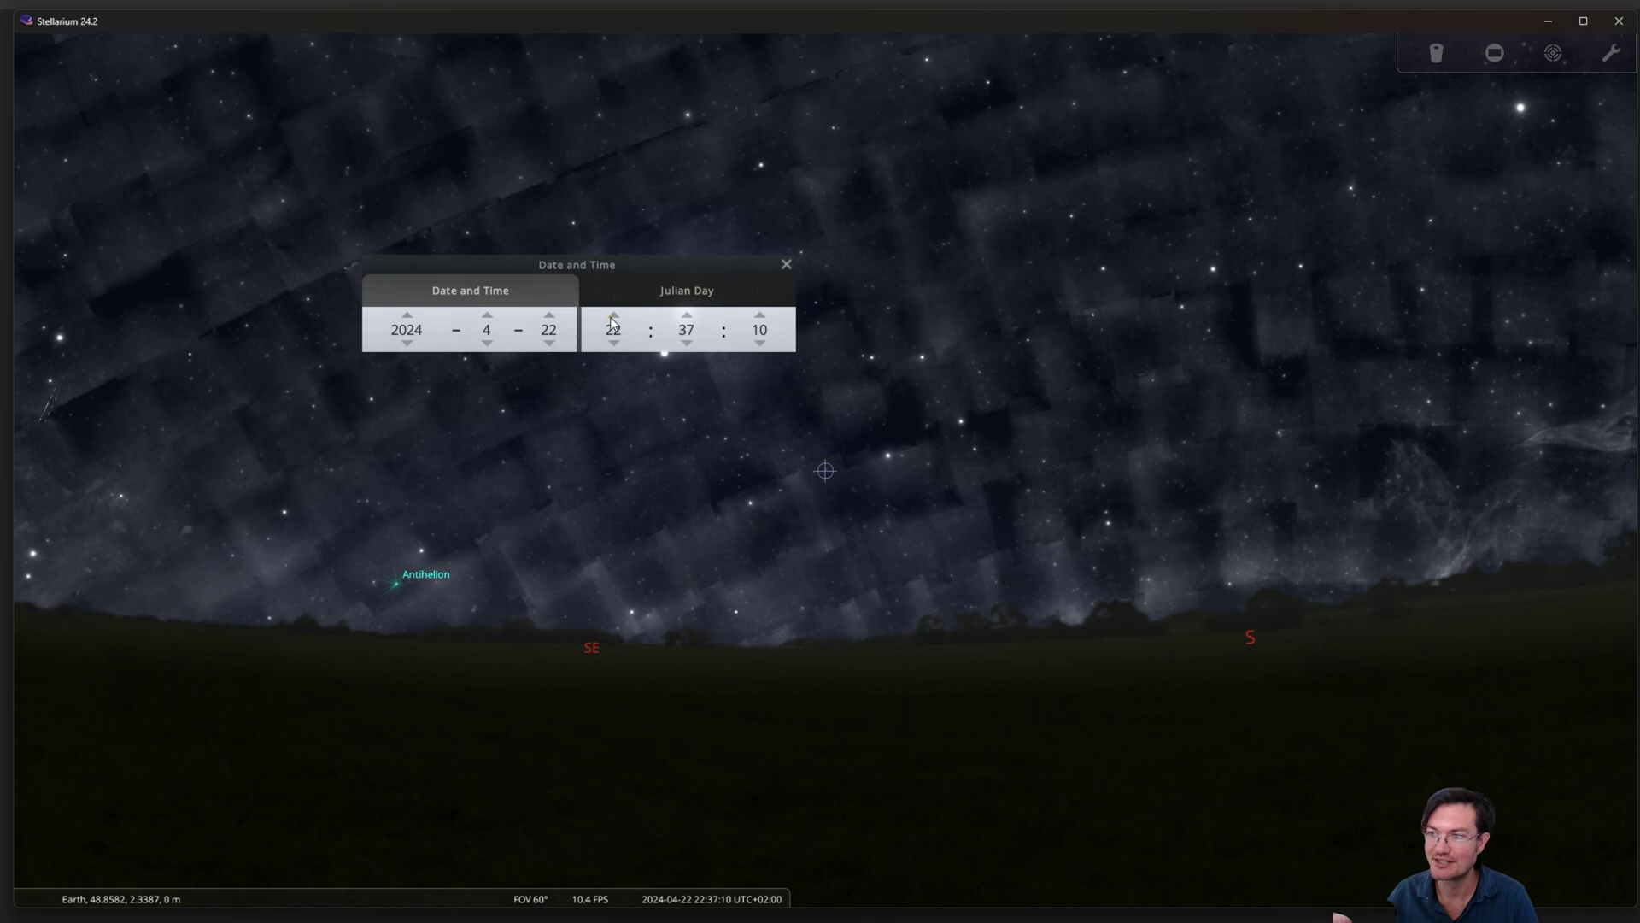
{"action": "scroll", "coordinate": [612, 325], "scroll_direction": "up", "scroll_amount": 1}
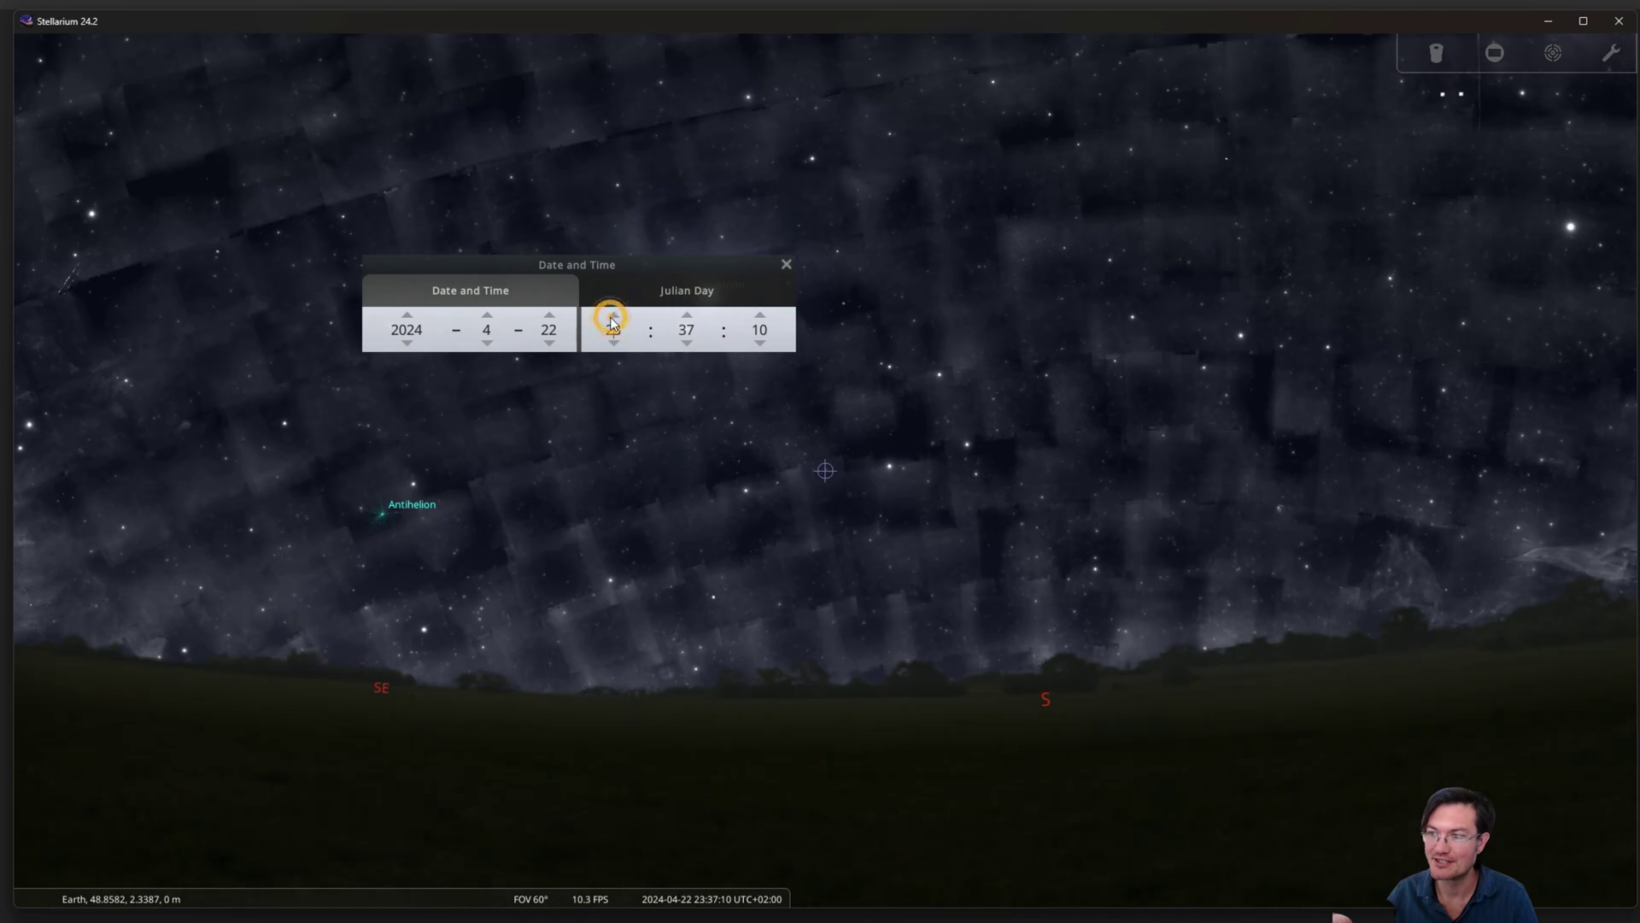
{"action": "left_click", "coordinate": [786, 264]}
Step: Zoom into the centred field to about 2° so (584) Semiramis is labelled
{"action": "scroll", "coordinate": [827, 523], "scroll_direction": "up", "scroll_amount": 10}
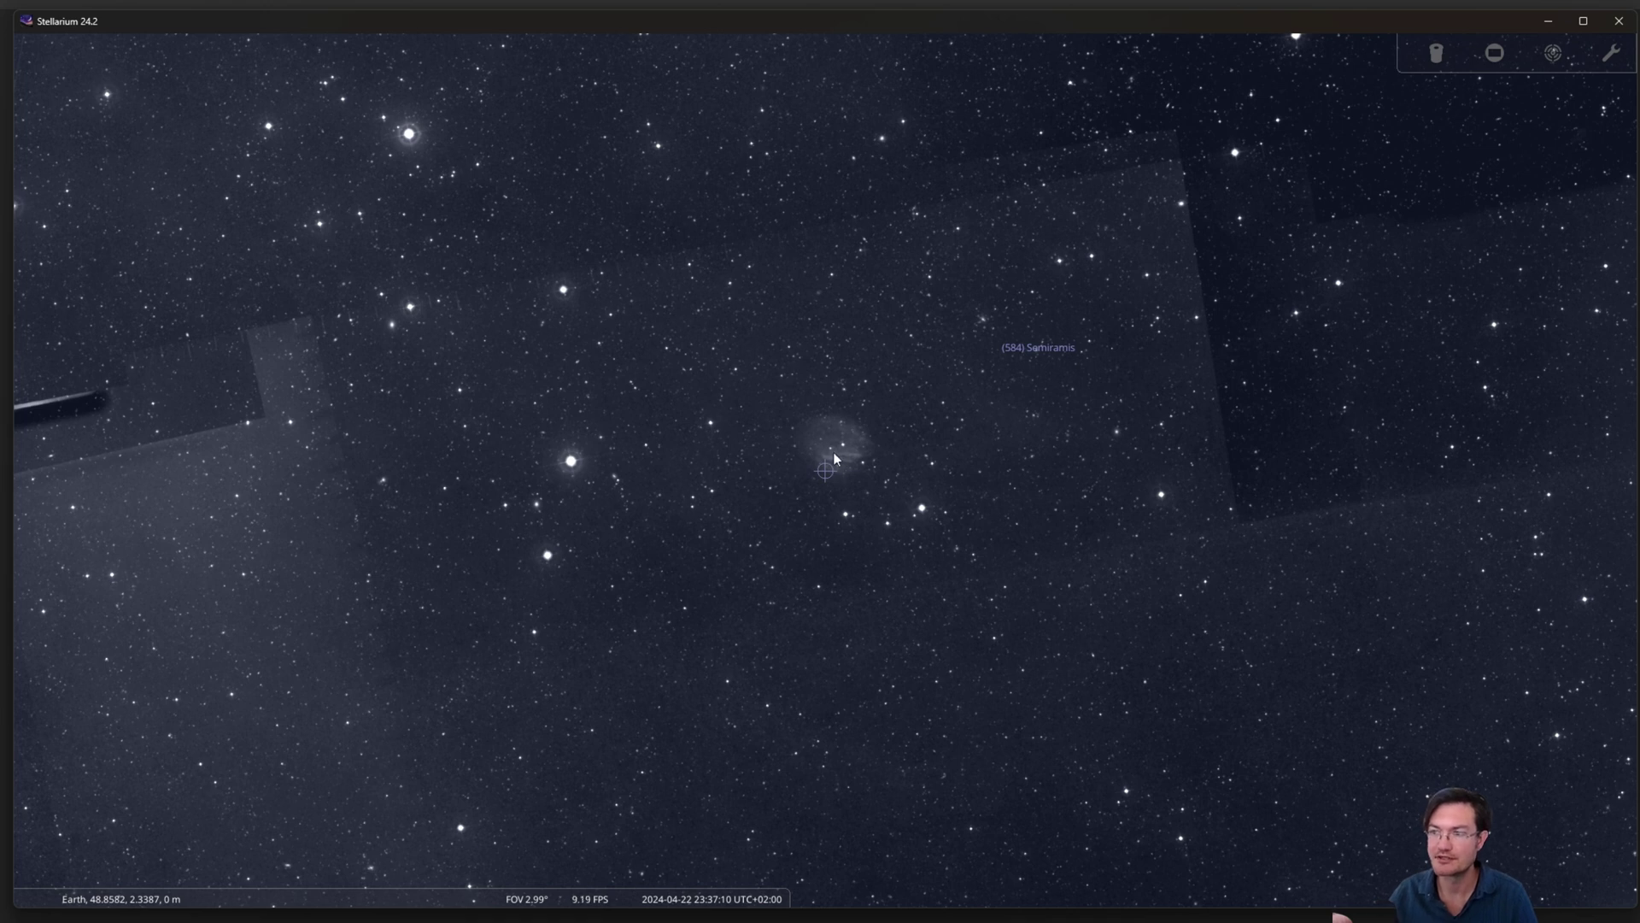
{"action": "scroll", "coordinate": [847, 464], "scroll_direction": "up", "scroll_amount": 1}
{"action": "scroll", "coordinate": [848, 464], "scroll_direction": "up", "scroll_amount": 1}
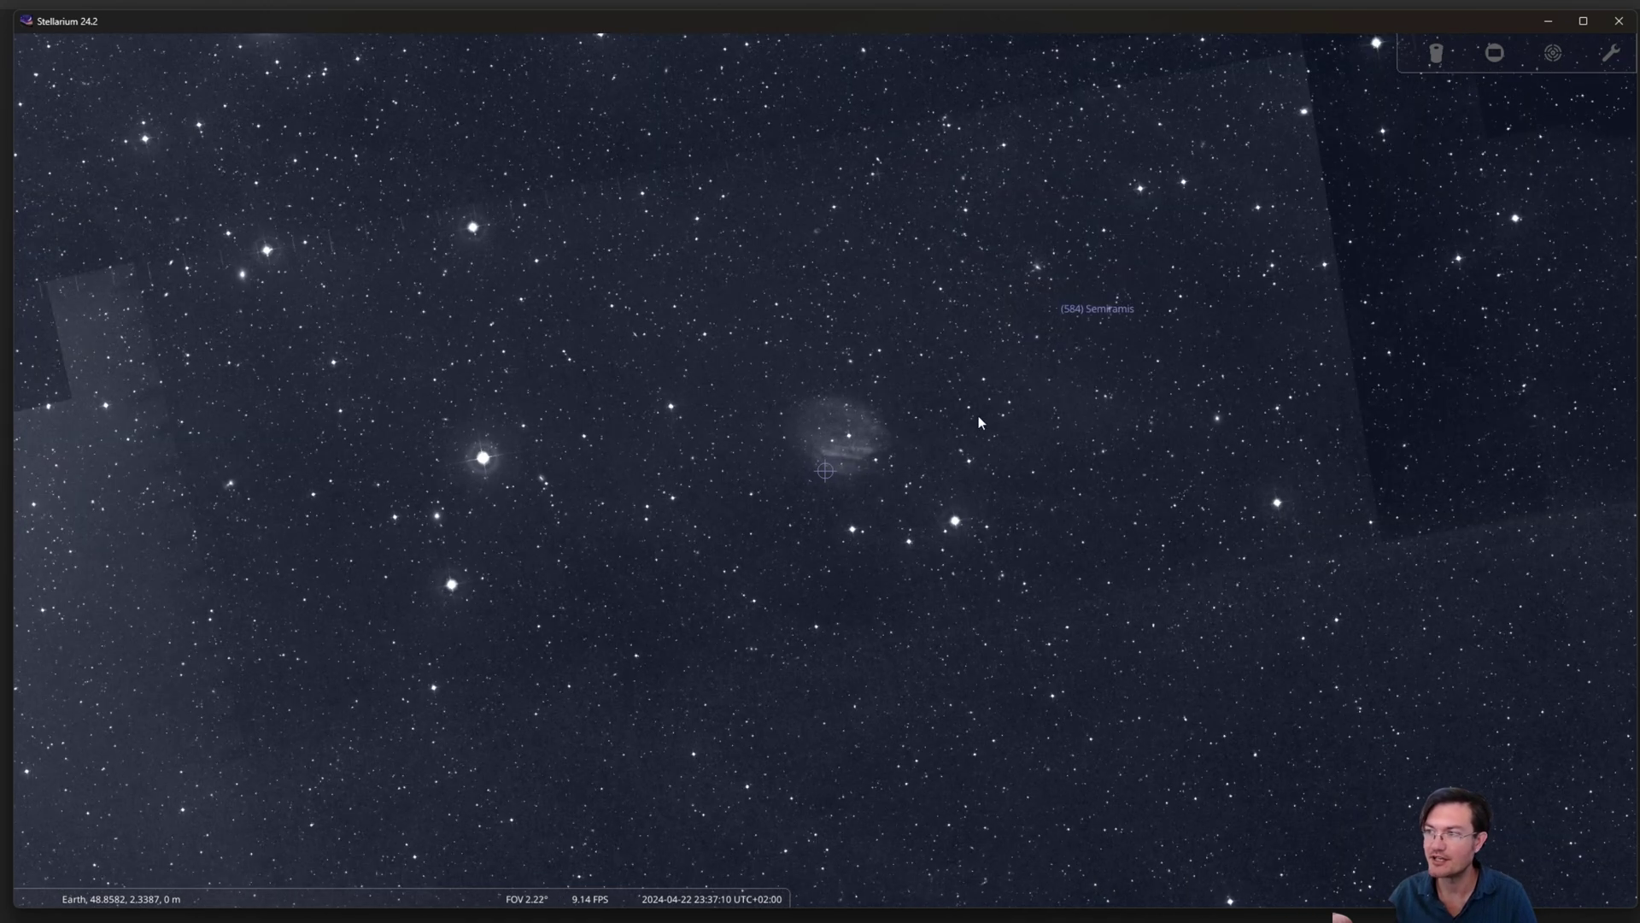
Step: Select (584) Semiramis, overlay the ASI1600MM sensor frame, and zoom in slightly
{"action": "left_click", "coordinate": [1067, 300]}
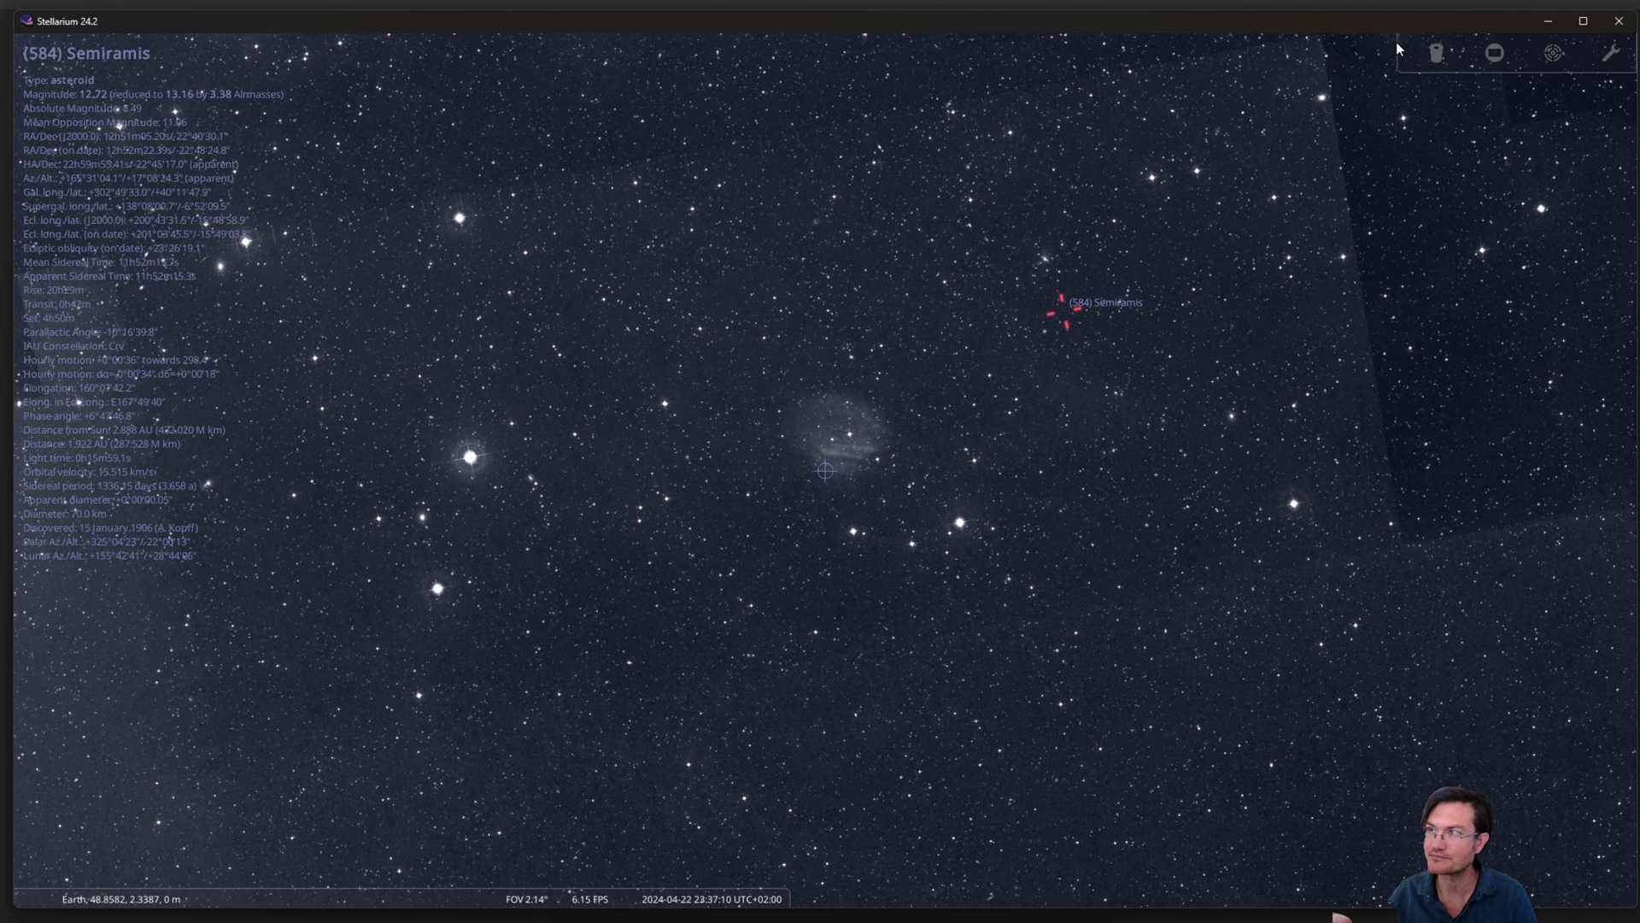
{"action": "key", "text": "ctrl+shift+c"}
{"action": "scroll", "coordinate": [1013, 478], "scroll_direction": "up", "scroll_amount": 2}
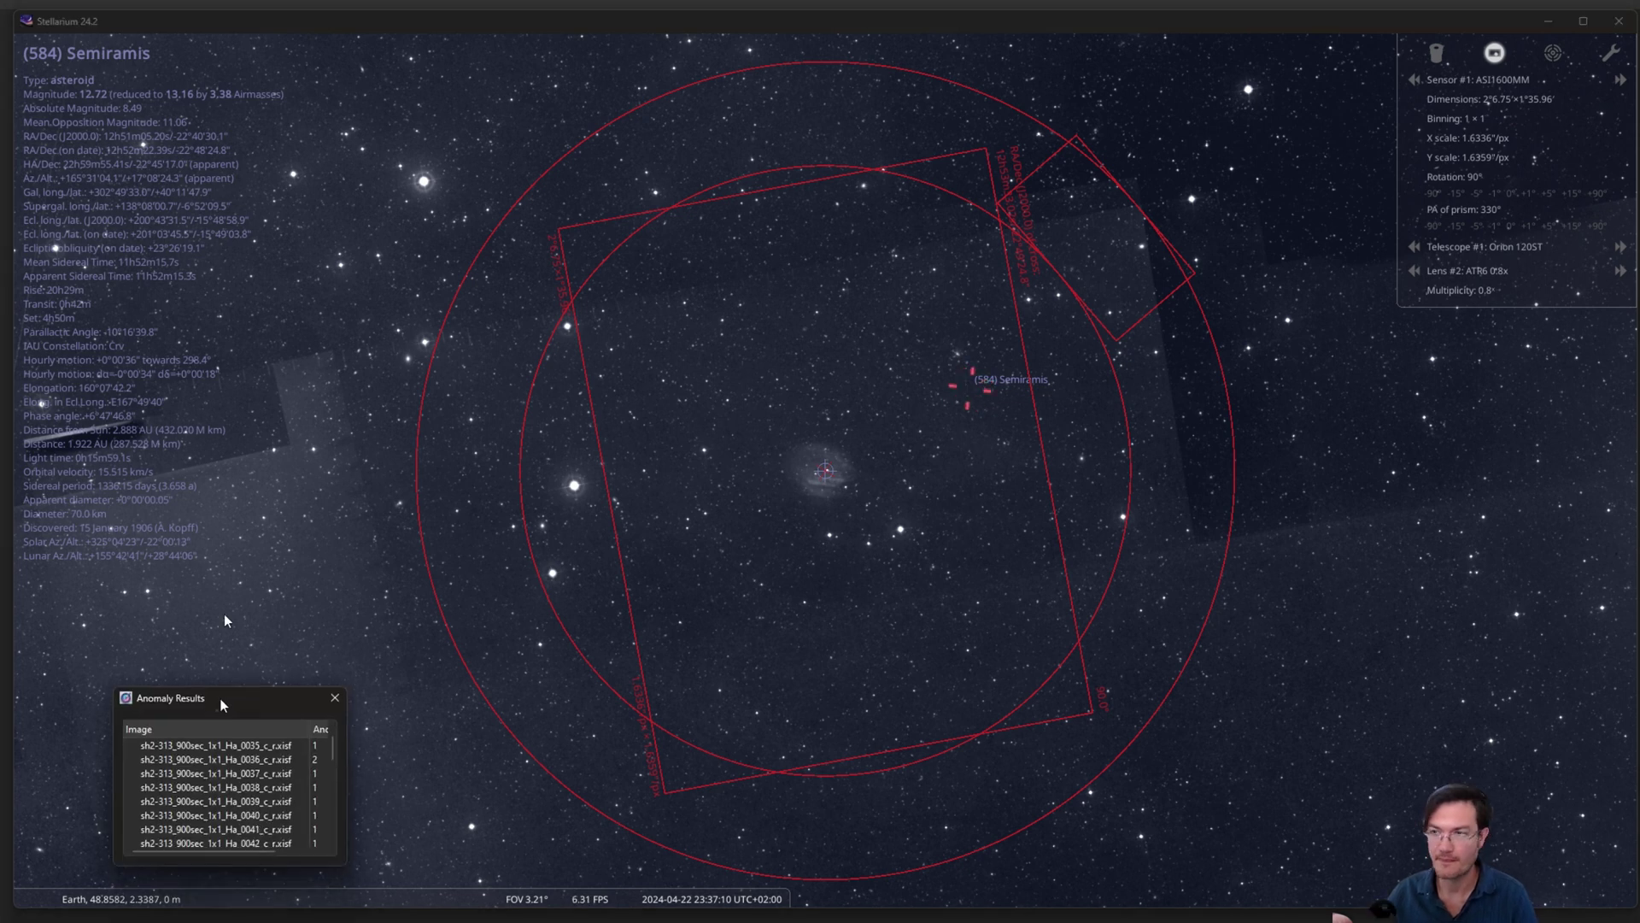
Step: Preview frame 0037's anomalies zoomed onto the red marker, then close the preview to compare with the sky
{"action": "left_click_drag", "start_coordinate": [214, 706], "coordinate": [208, 352]}
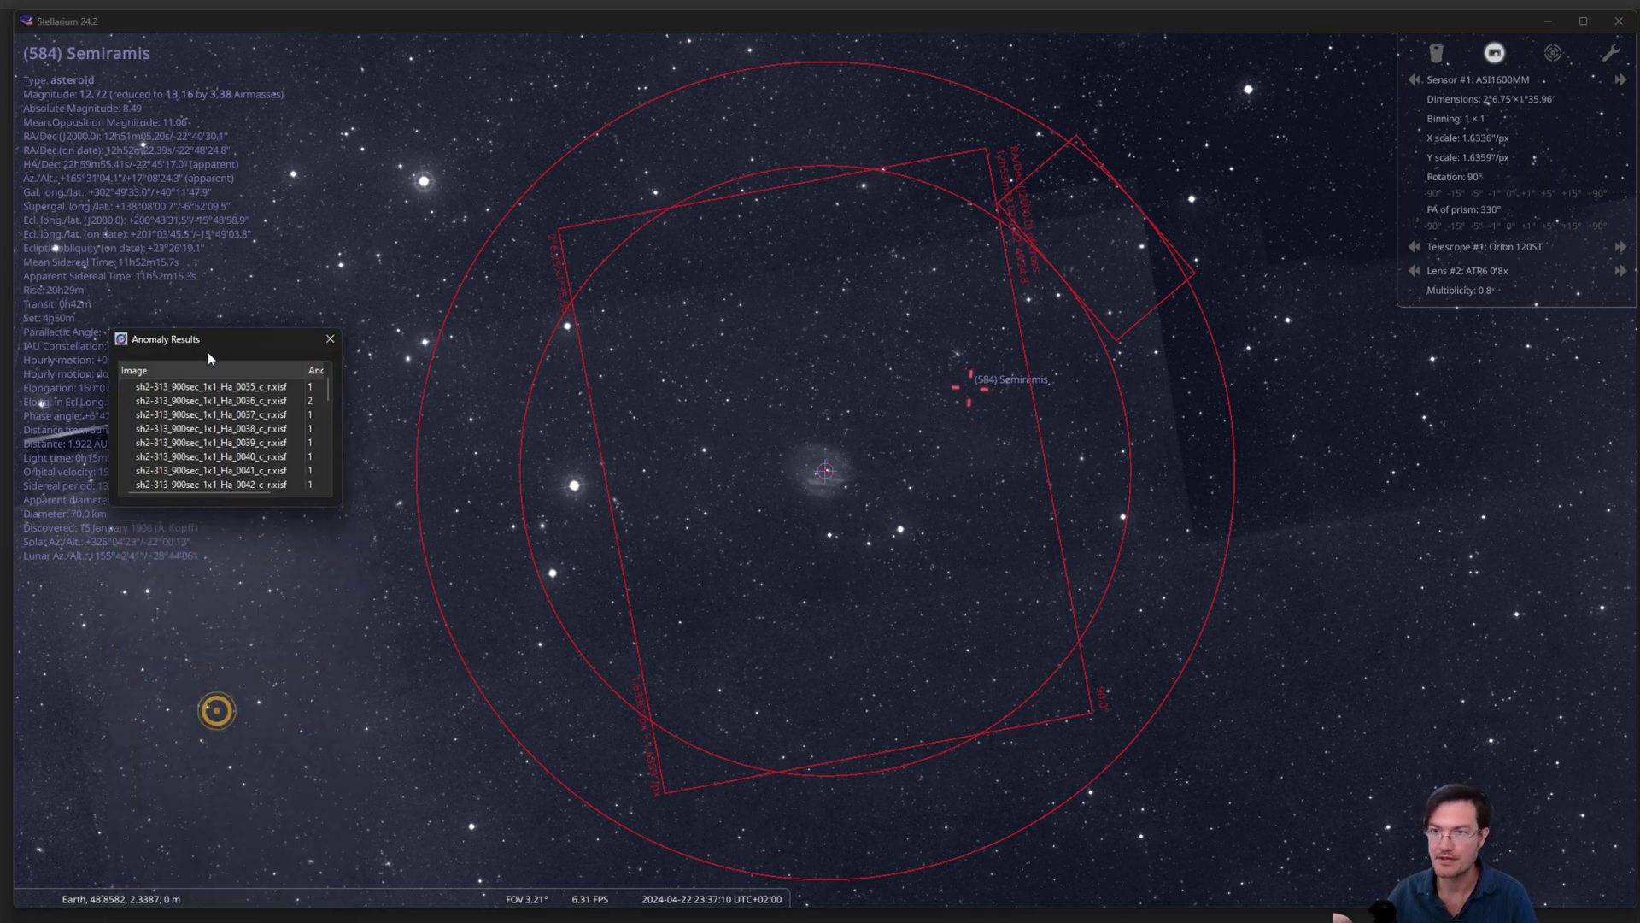
{"action": "double_click", "coordinate": [214, 415]}
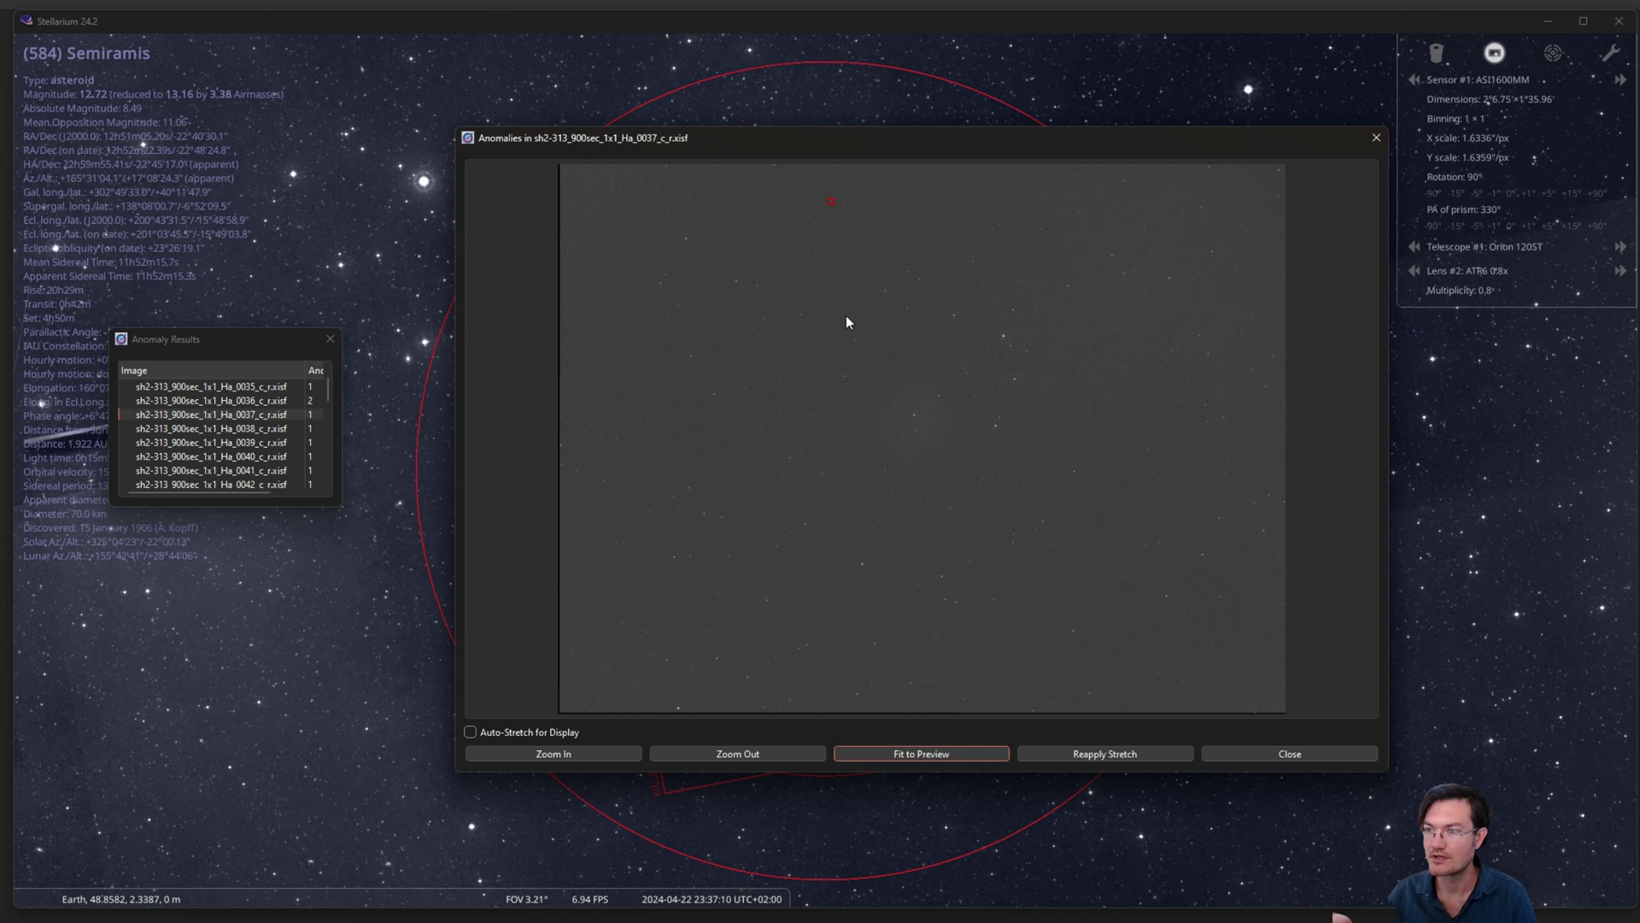
{"action": "left_click", "coordinate": [597, 751]}
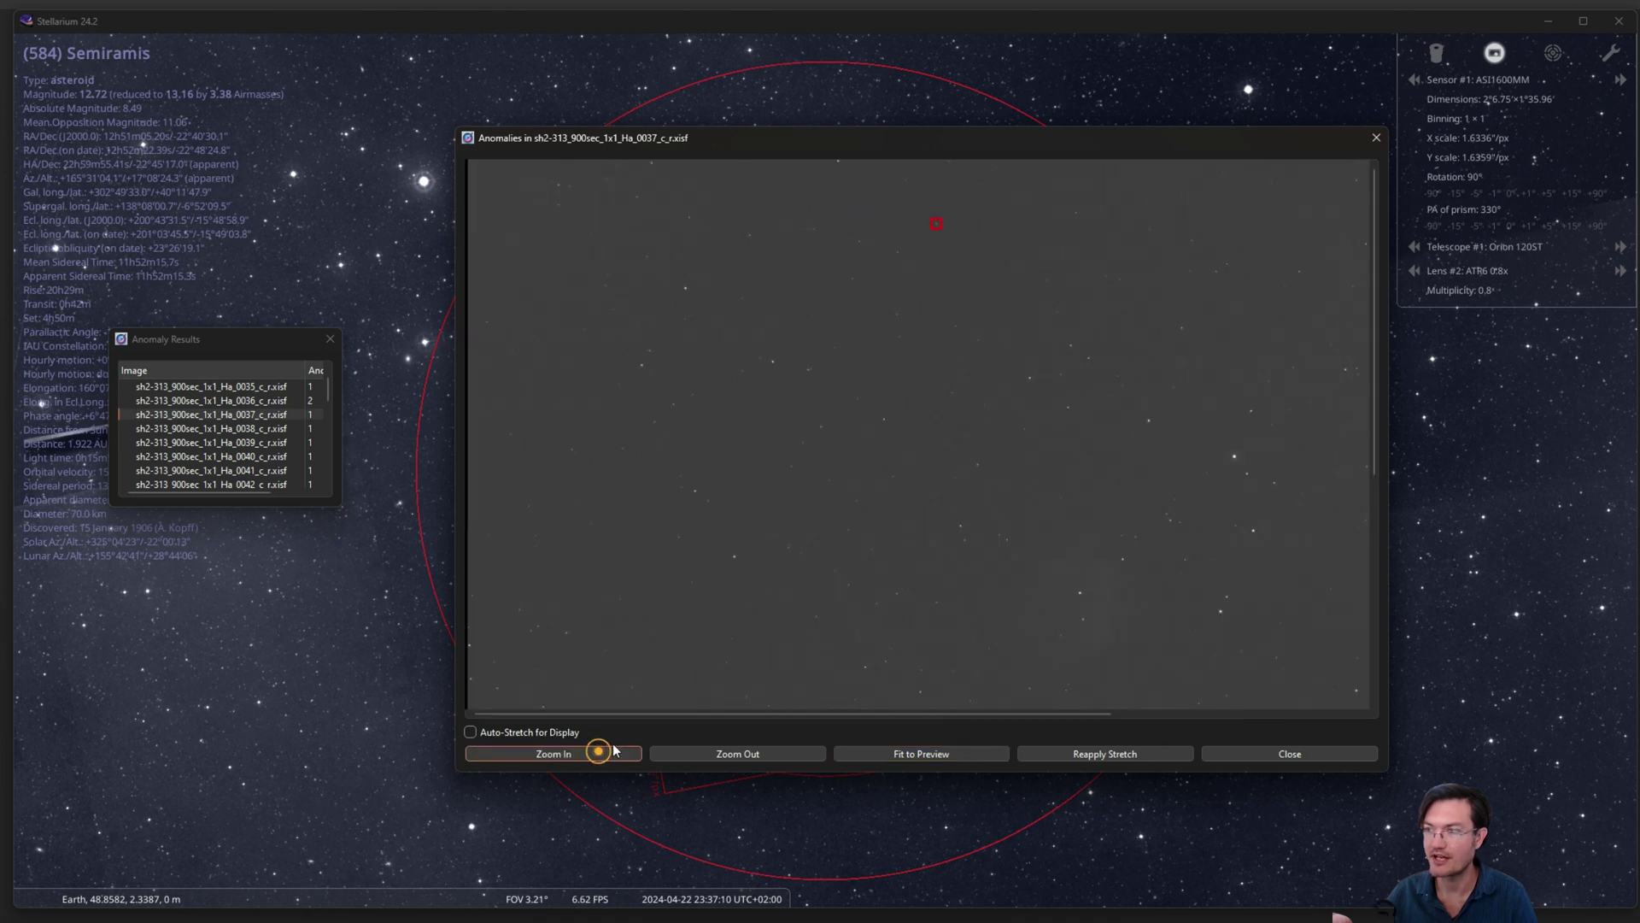
{"action": "left_click_drag", "start_coordinate": [1109, 577], "coordinate": [1090, 612]}
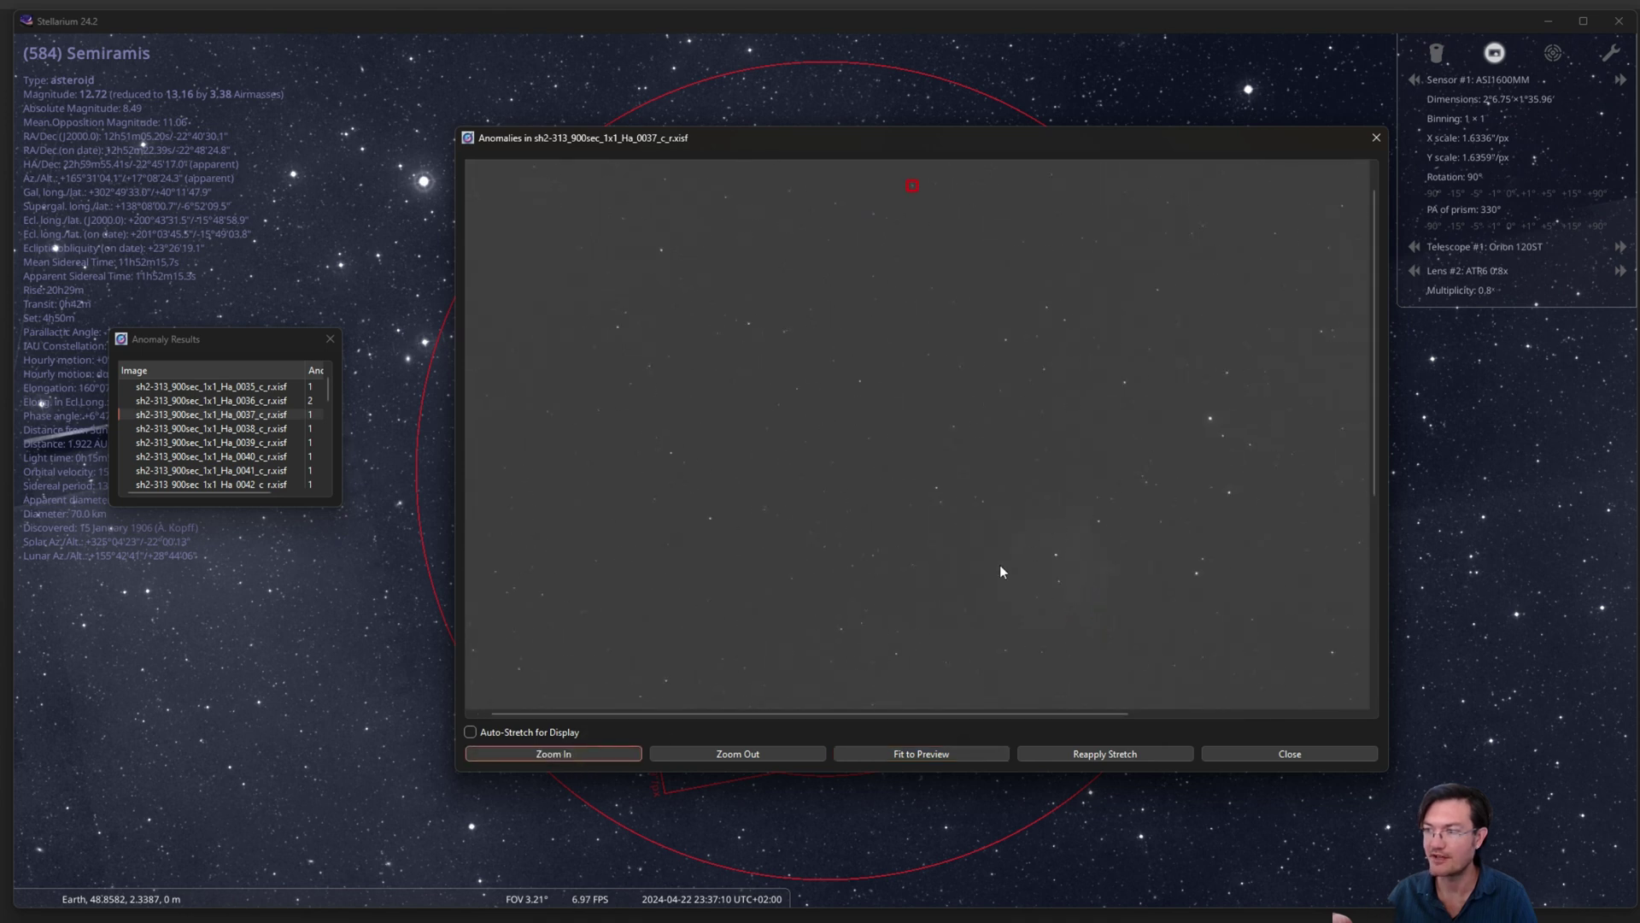
{"action": "left_click_drag", "start_coordinate": [931, 143], "coordinate": [706, 236]}
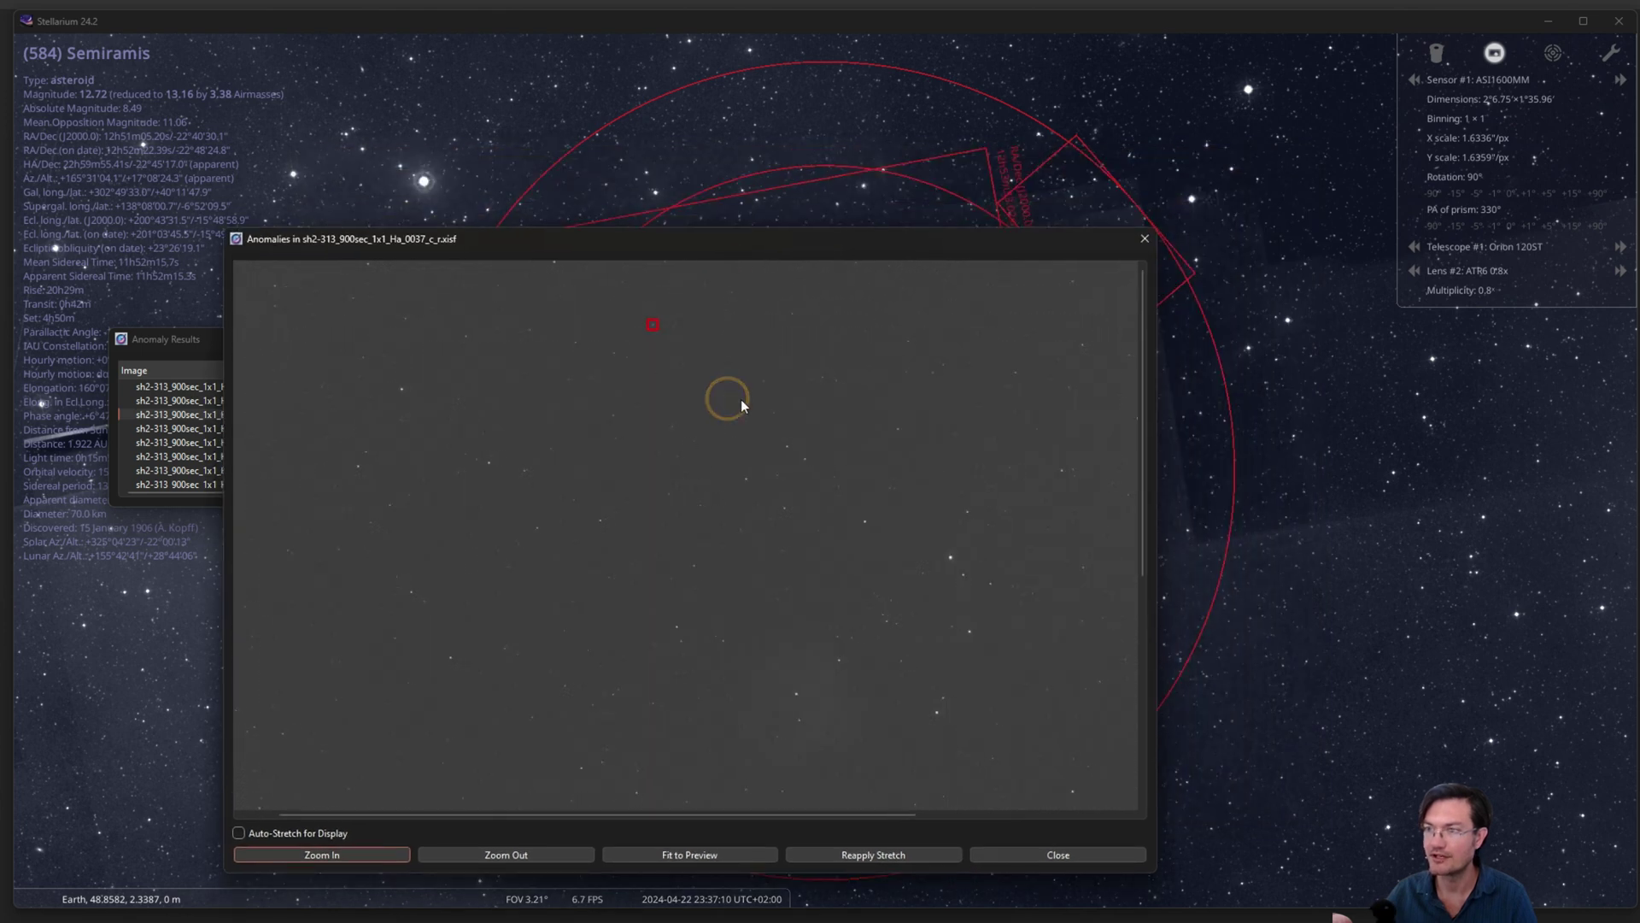
{"action": "left_click_drag", "start_coordinate": [807, 248], "coordinate": [767, 353]}
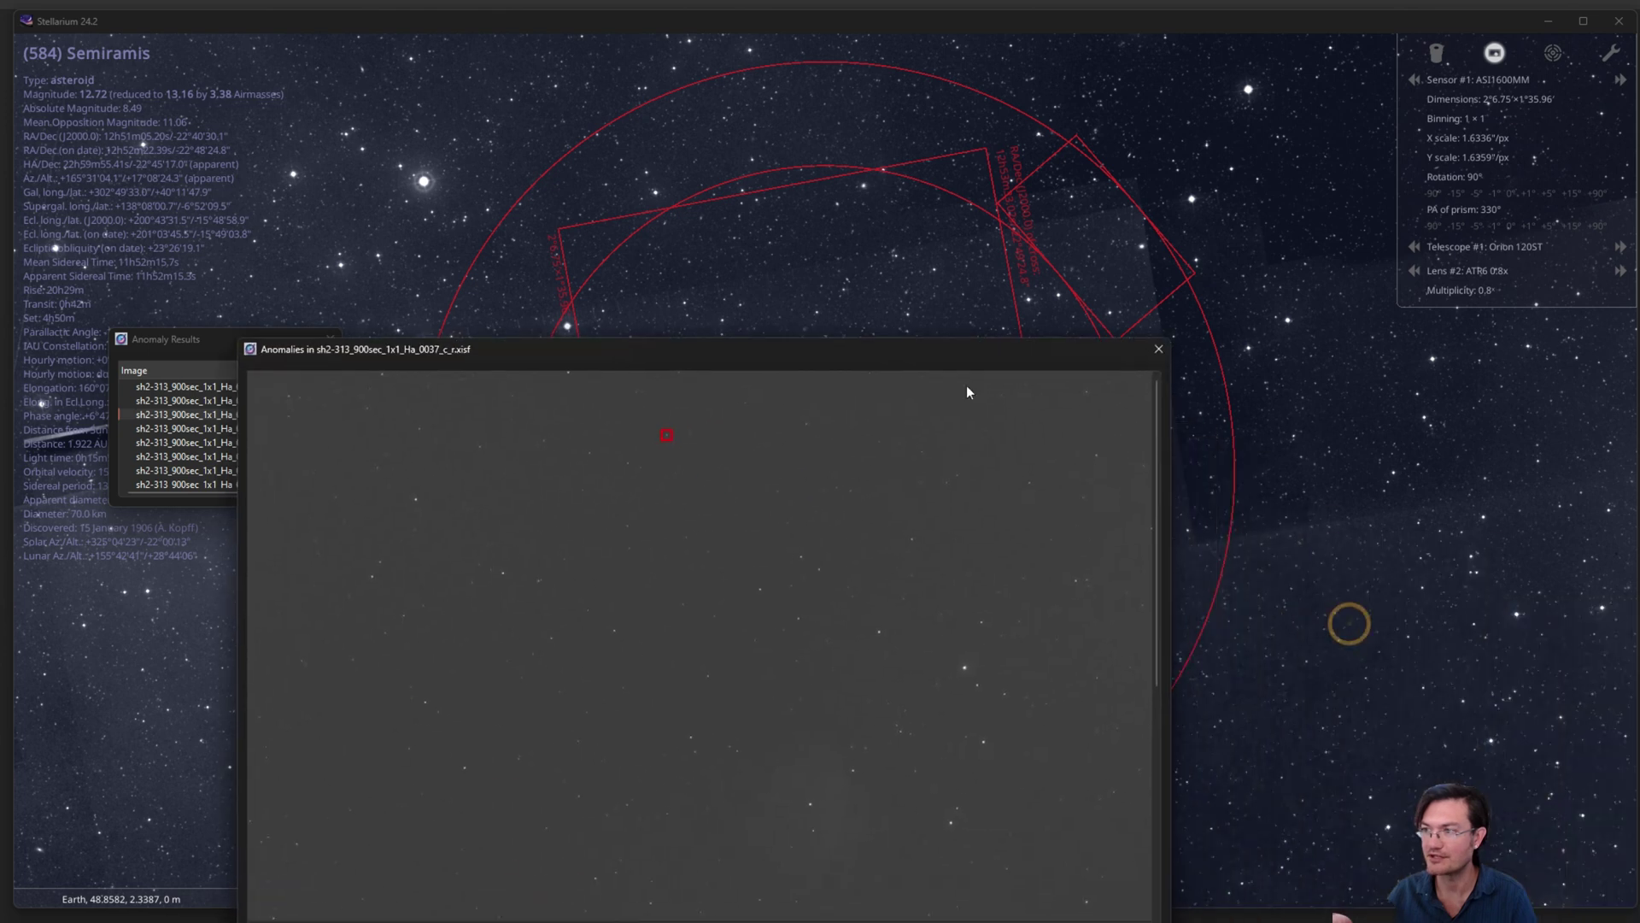
{"action": "left_click", "coordinate": [1158, 350]}
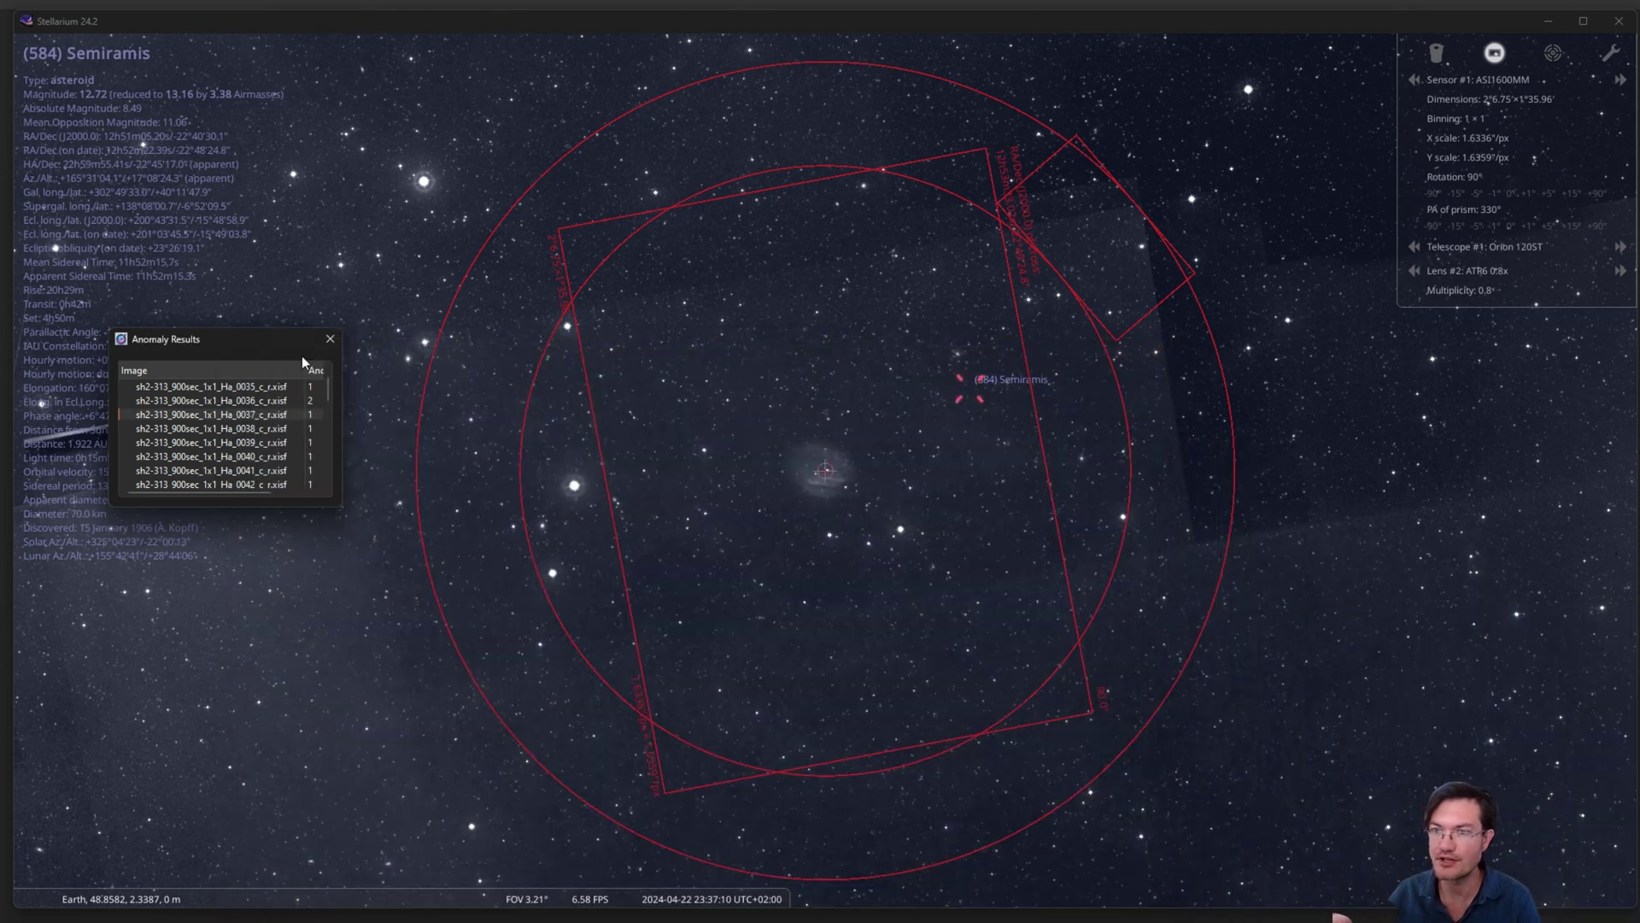
Step: Close Anomaly Results and rotate the Semiramis 3D model shown in Apparent Color
{"action": "left_click", "coordinate": [335, 339]}
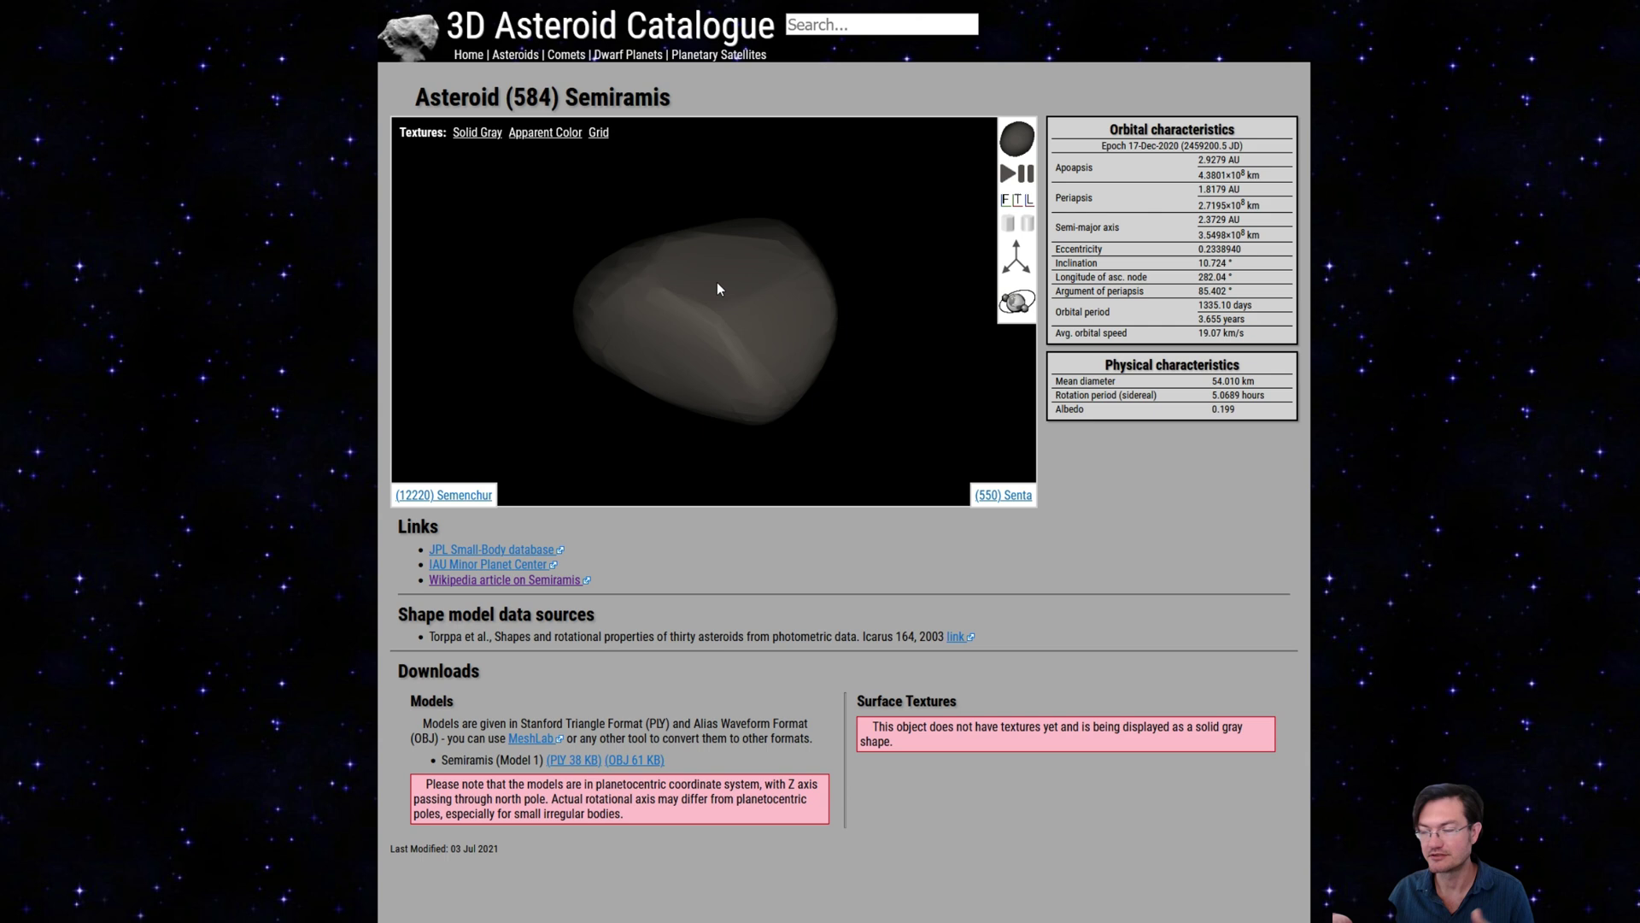
{"action": "left_click_drag", "start_coordinate": [742, 363], "coordinate": [720, 273]}
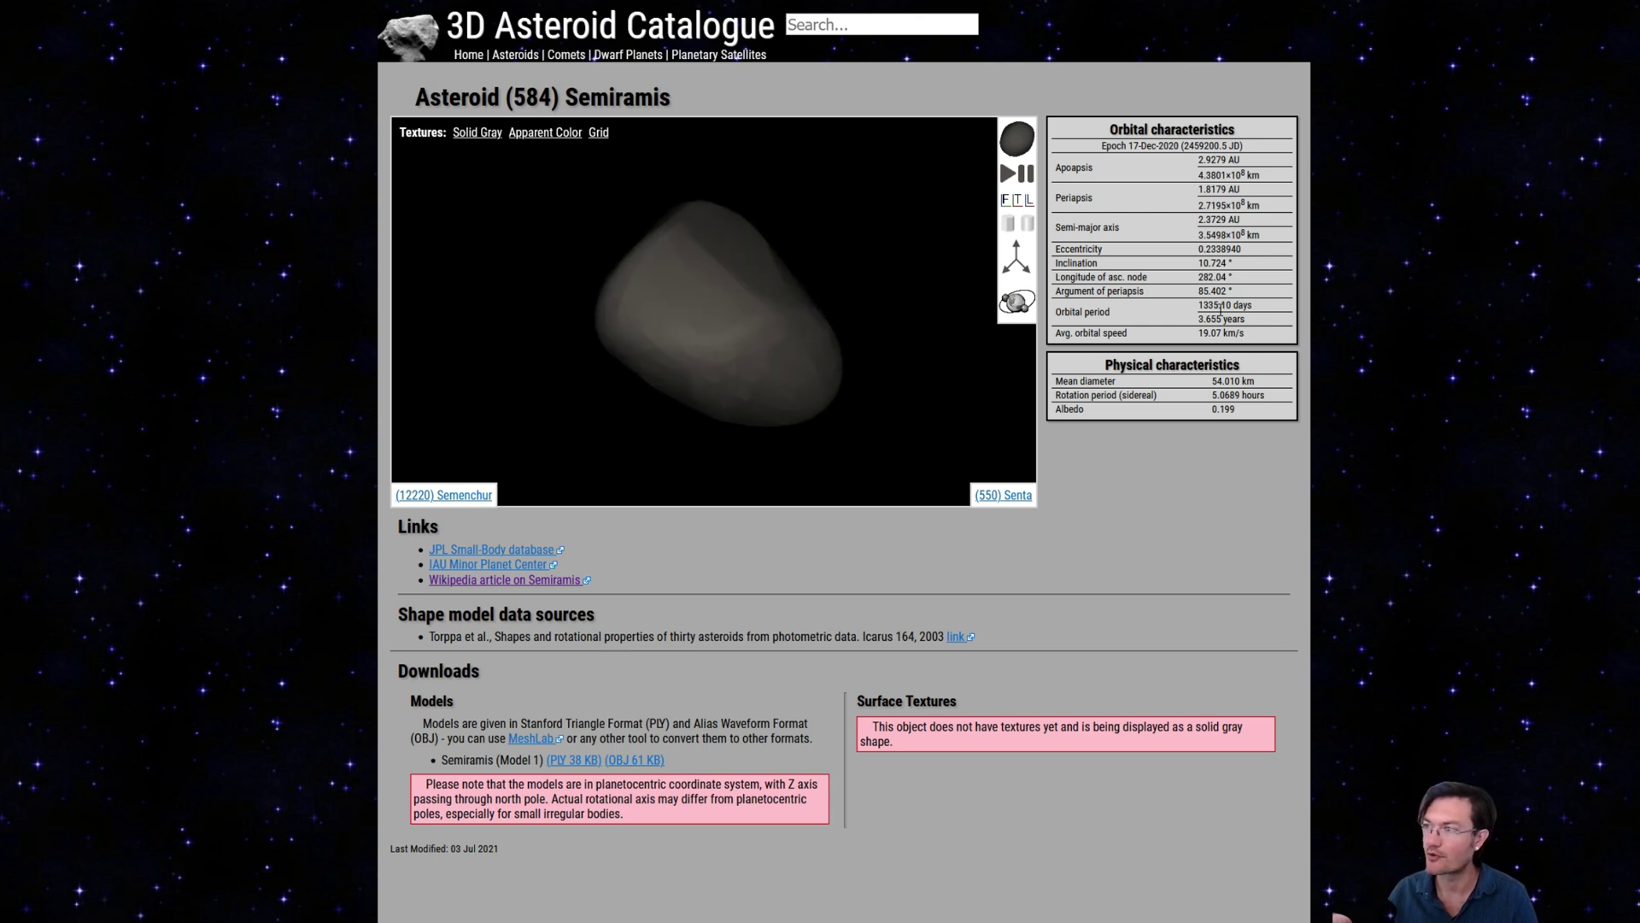
{"action": "left_click_drag", "start_coordinate": [663, 319], "coordinate": [637, 315]}
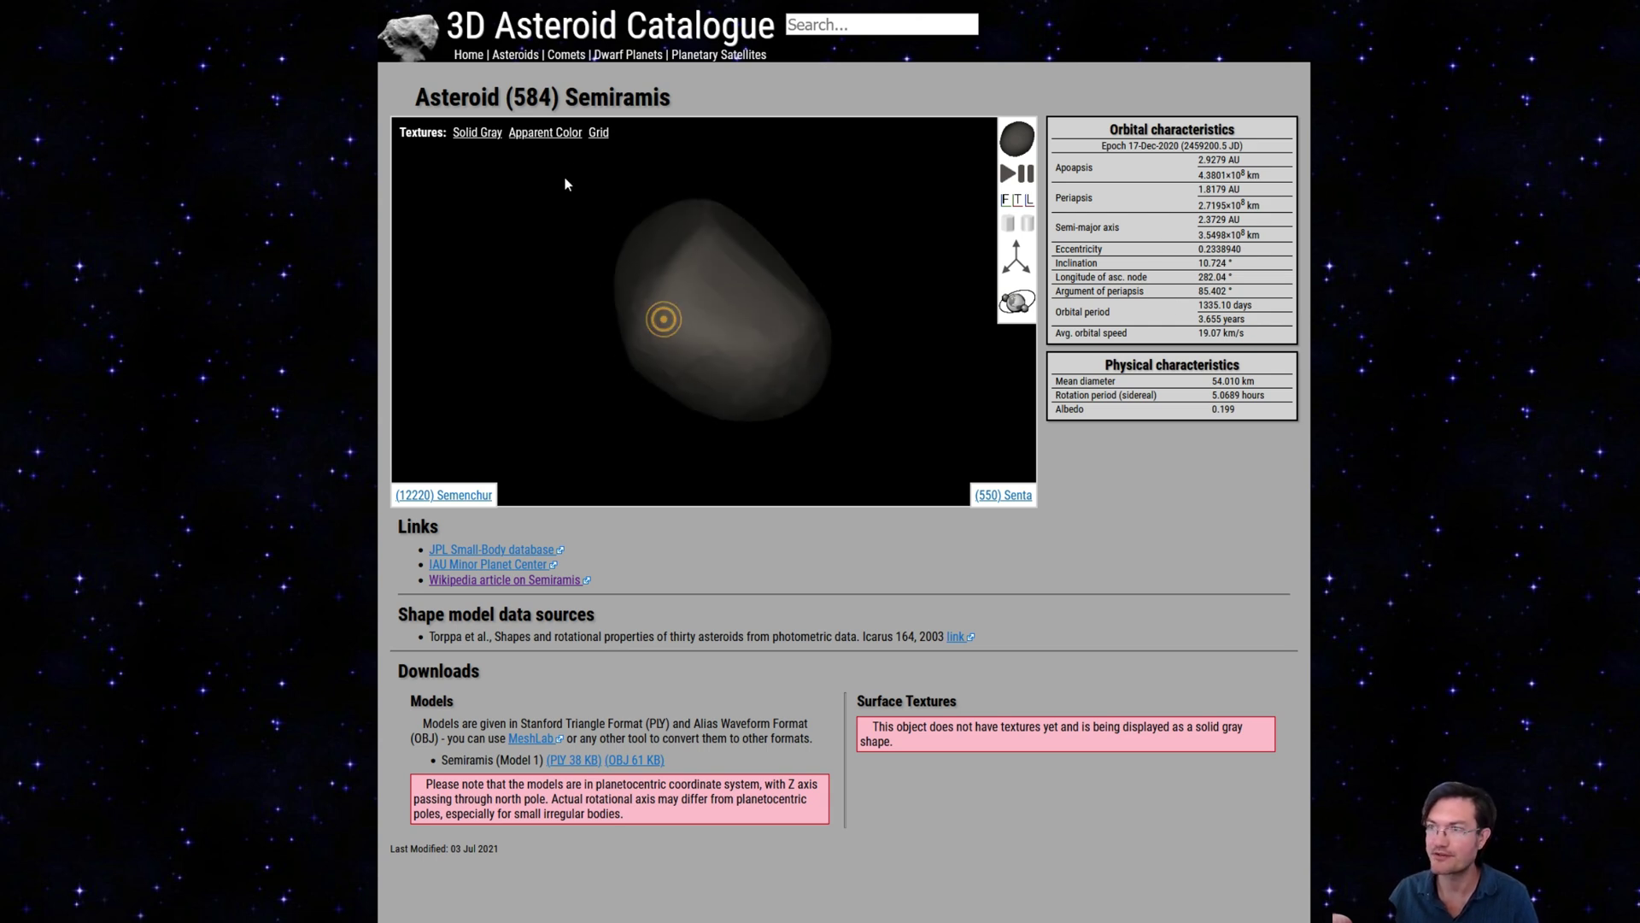
{"action": "left_click", "coordinate": [554, 132]}
{"action": "left_click_drag", "start_coordinate": [764, 363], "coordinate": [814, 332]}
{"action": "left_click_drag", "start_coordinate": [717, 315], "coordinate": [795, 318]}
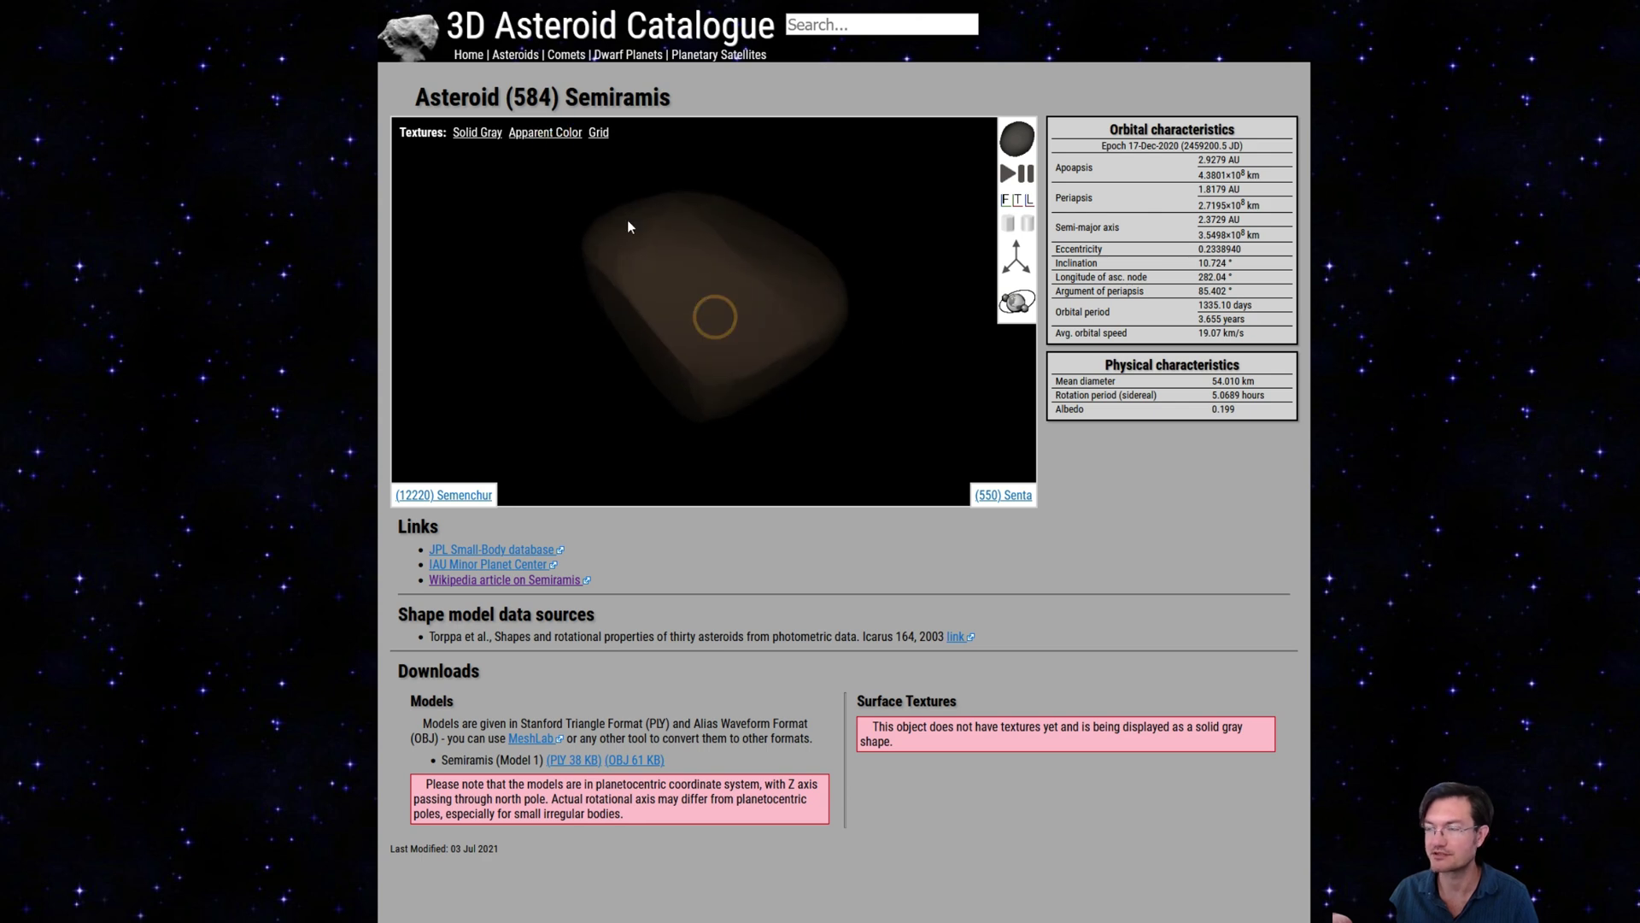
{"action": "left_click_drag", "start_coordinate": [689, 267], "coordinate": [597, 162]}
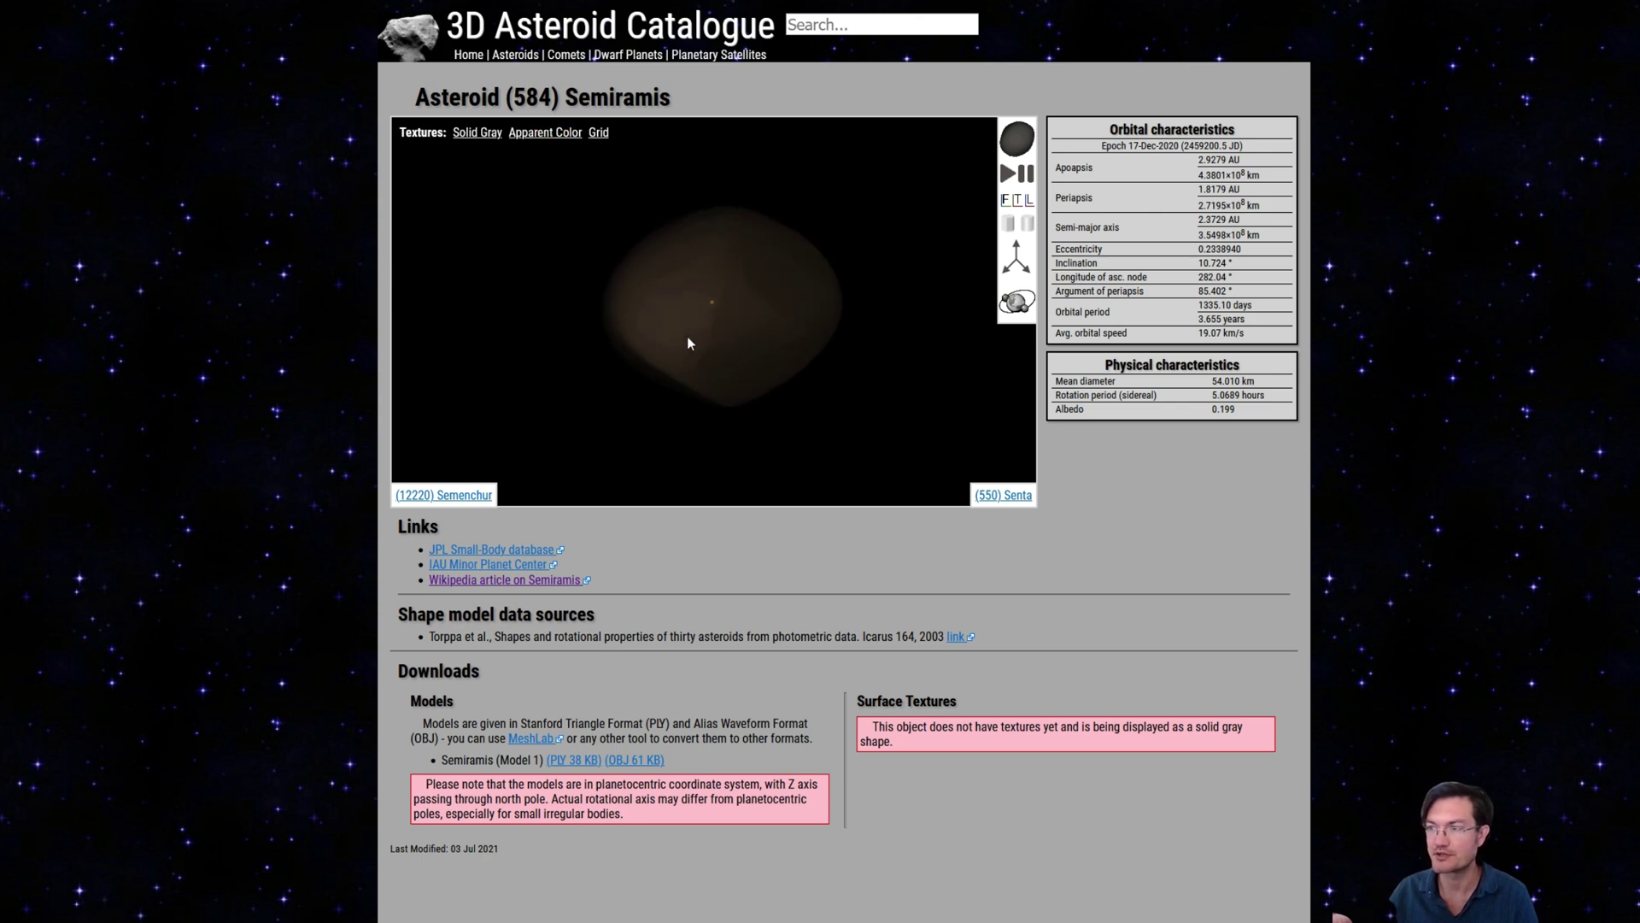
{"action": "left_click_drag", "start_coordinate": [711, 301], "coordinate": [624, 397]}
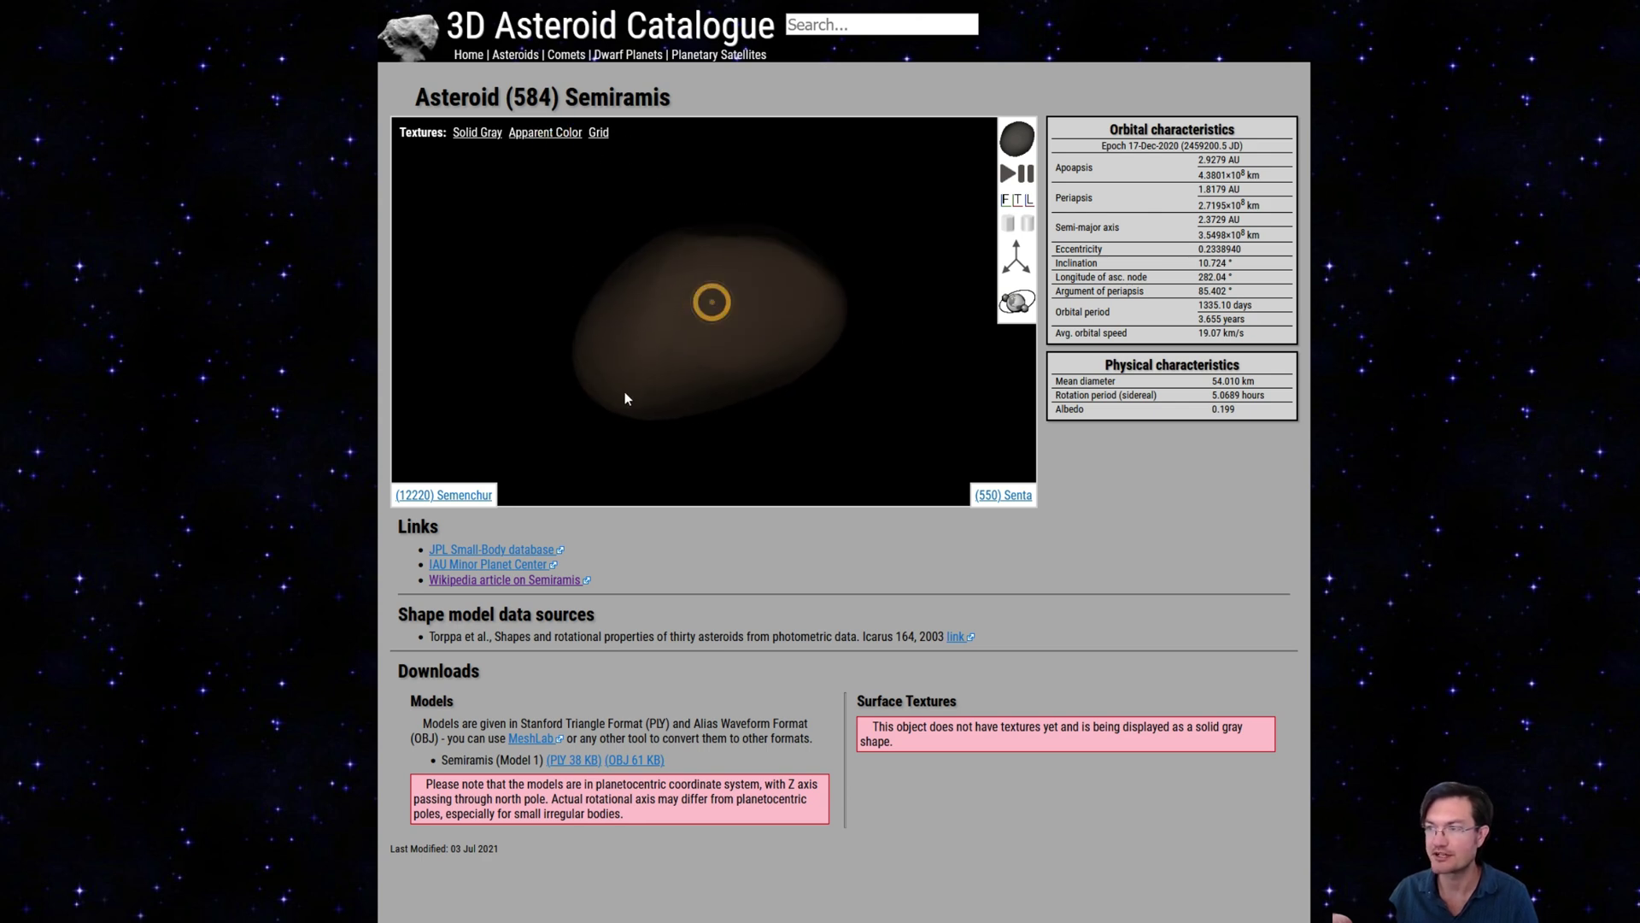
Step: Switch the Semiramis model to the Grid texture and tilt it to study its shape
{"action": "left_click", "coordinate": [597, 132]}
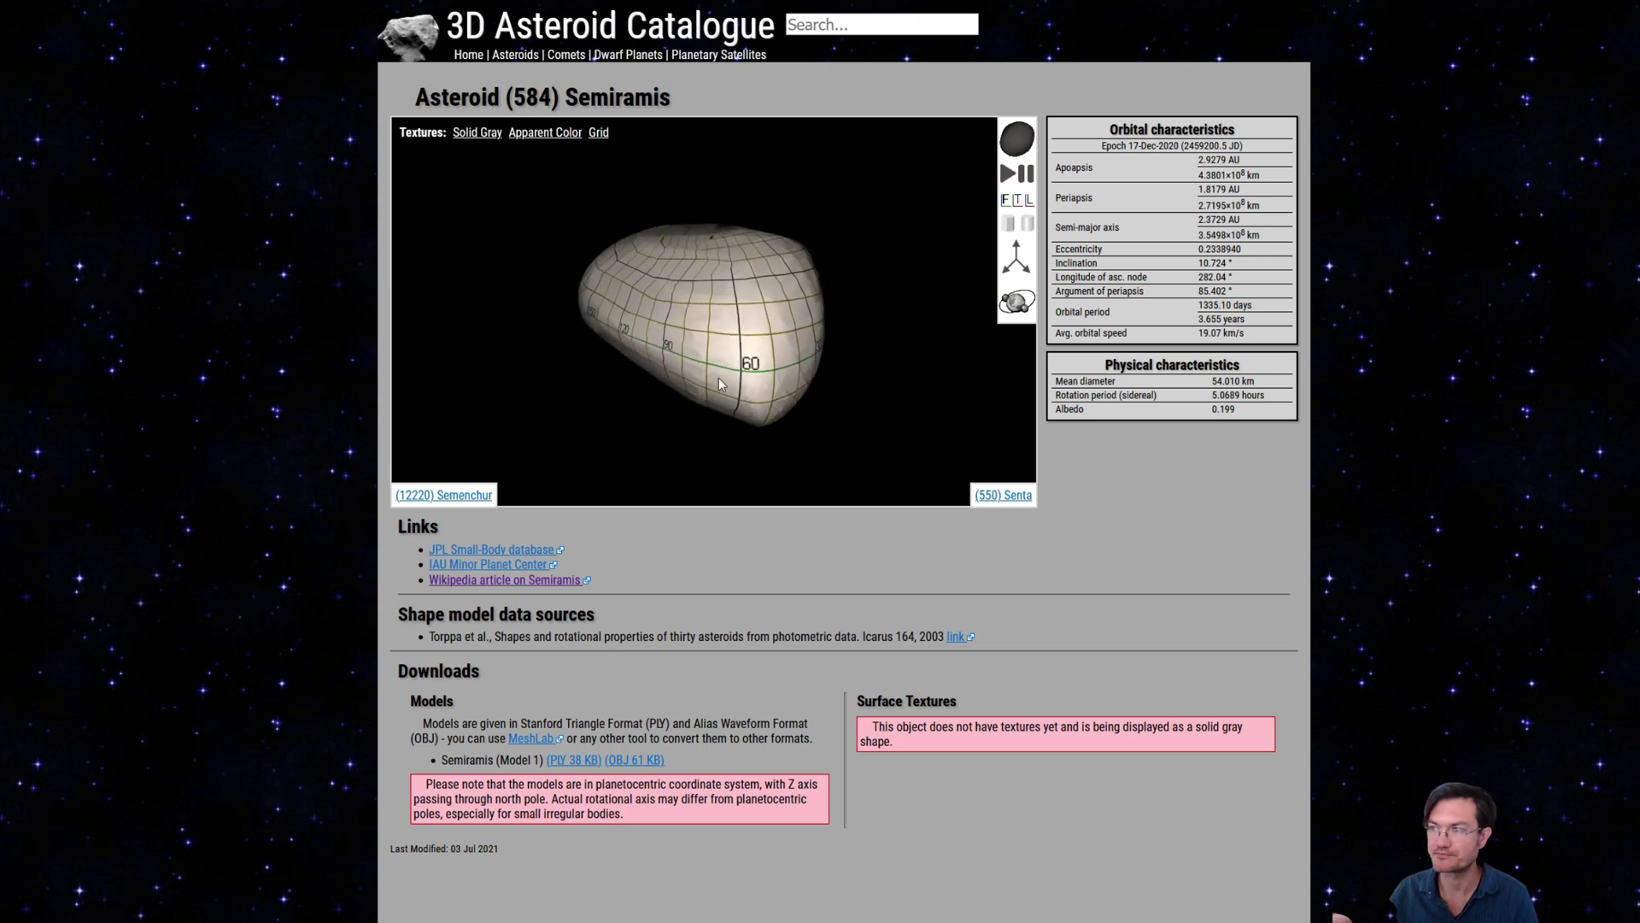
{"action": "left_click_drag", "start_coordinate": [683, 340], "coordinate": [987, 399]}
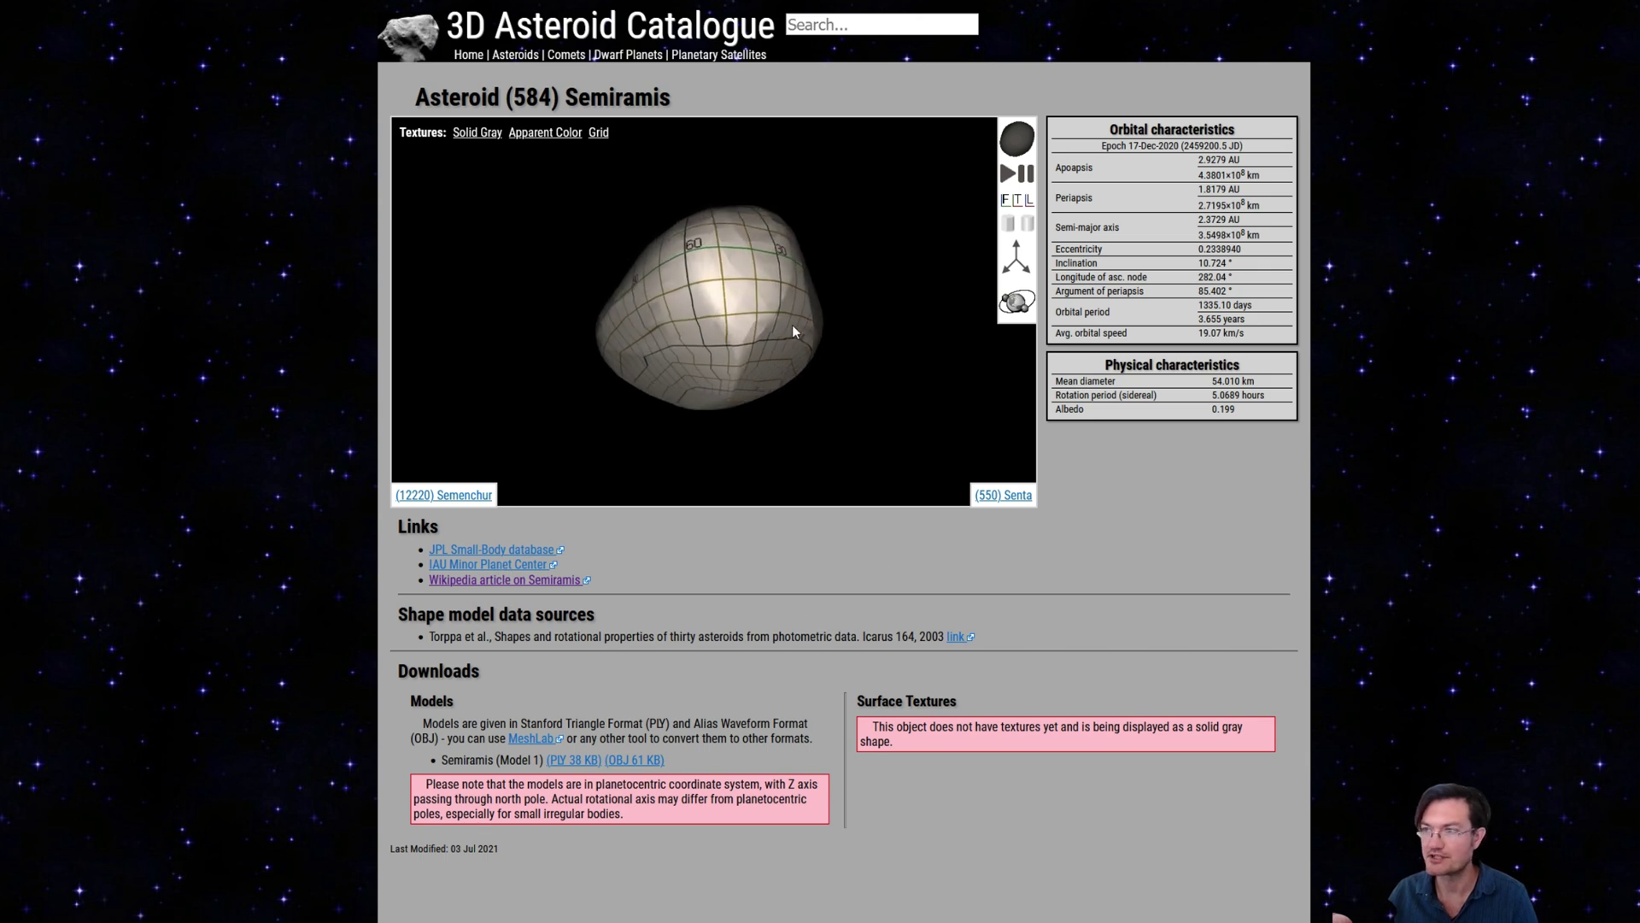
{"action": "left_click_drag", "start_coordinate": [685, 288], "coordinate": [731, 362]}
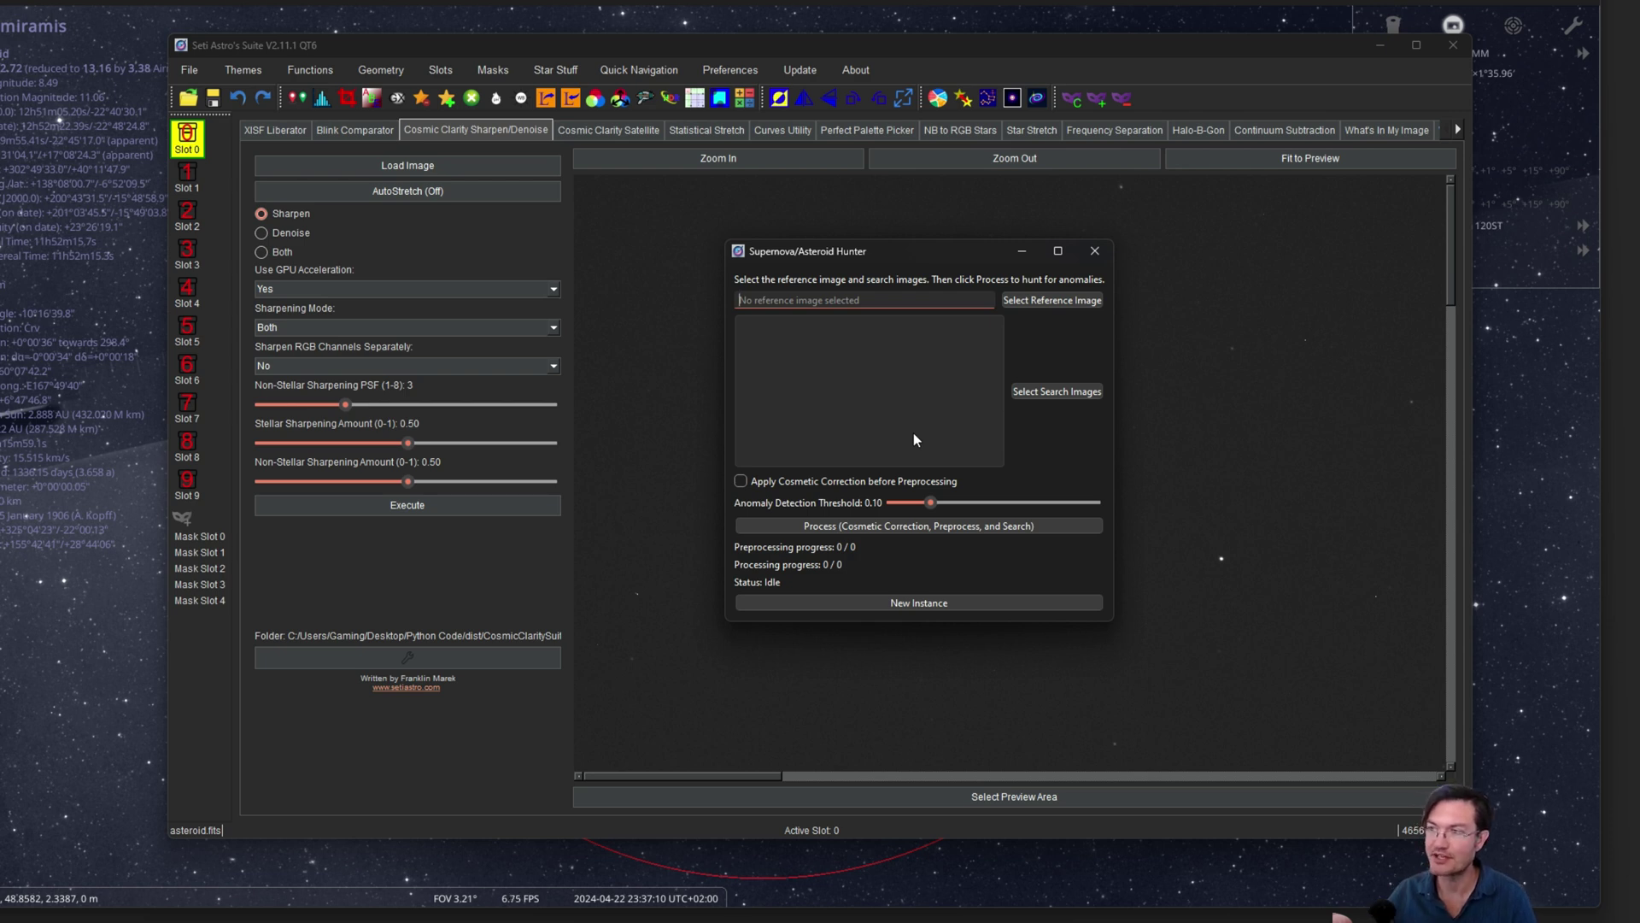
Step: Nudge the empty Supernova/Asteroid Hunter window down and to the left
{"action": "left_click_drag", "start_coordinate": [806, 255], "coordinate": [734, 293]}
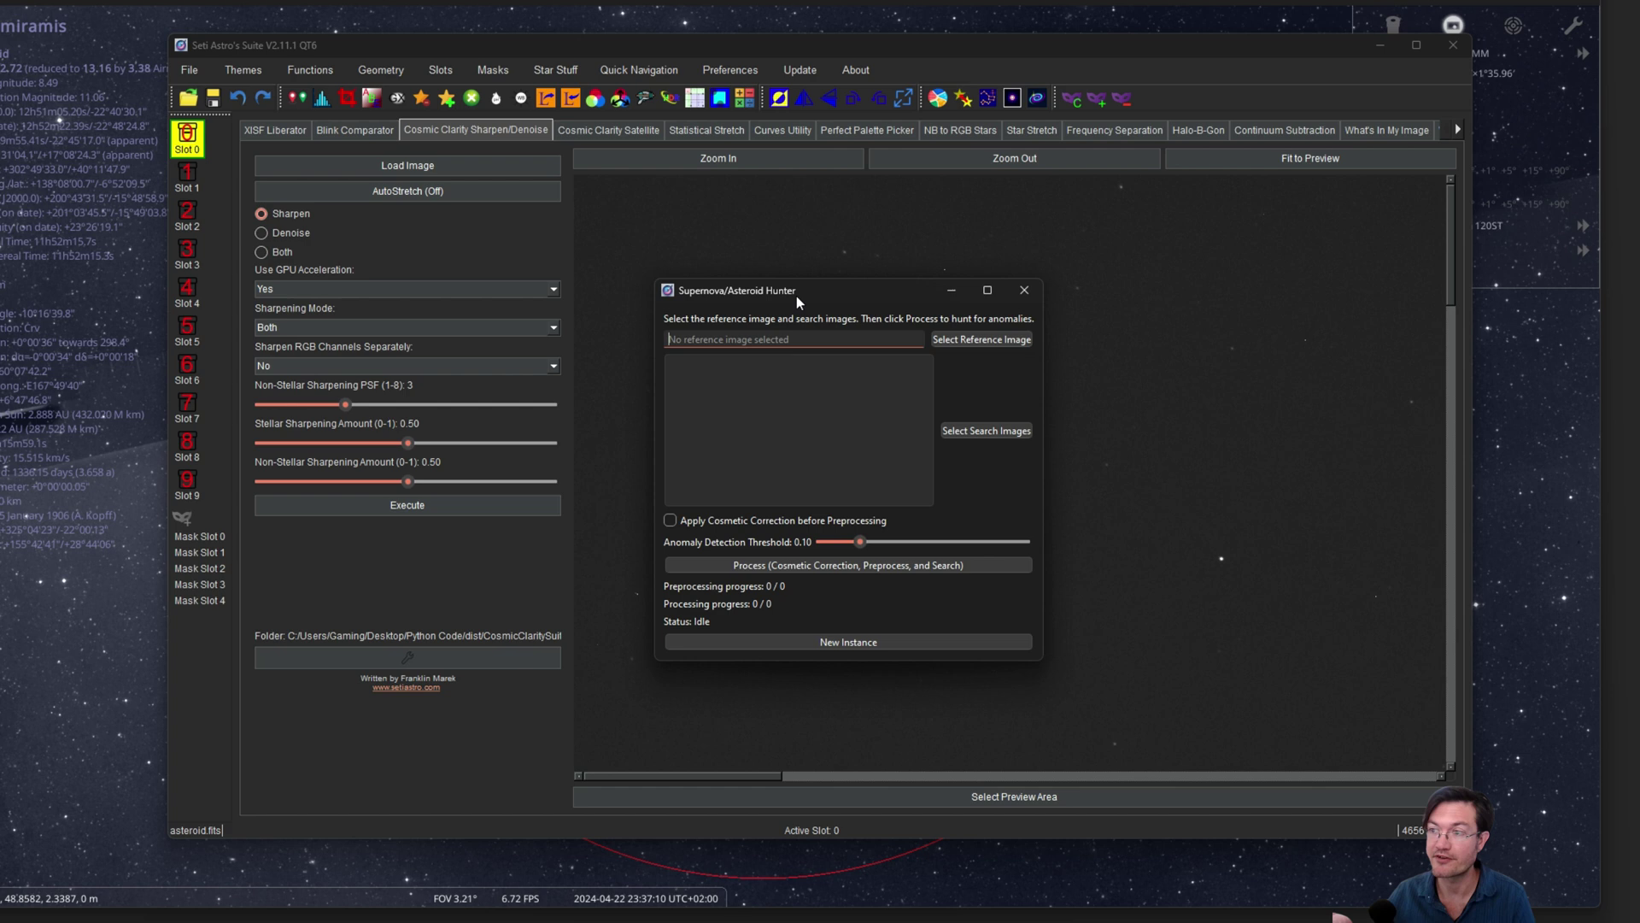
Step: Shift the Supernova/Asteroid Hunter window right and back, then dismiss it without loading images
{"action": "left_click_drag", "start_coordinate": [796, 296], "coordinate": [917, 301]}
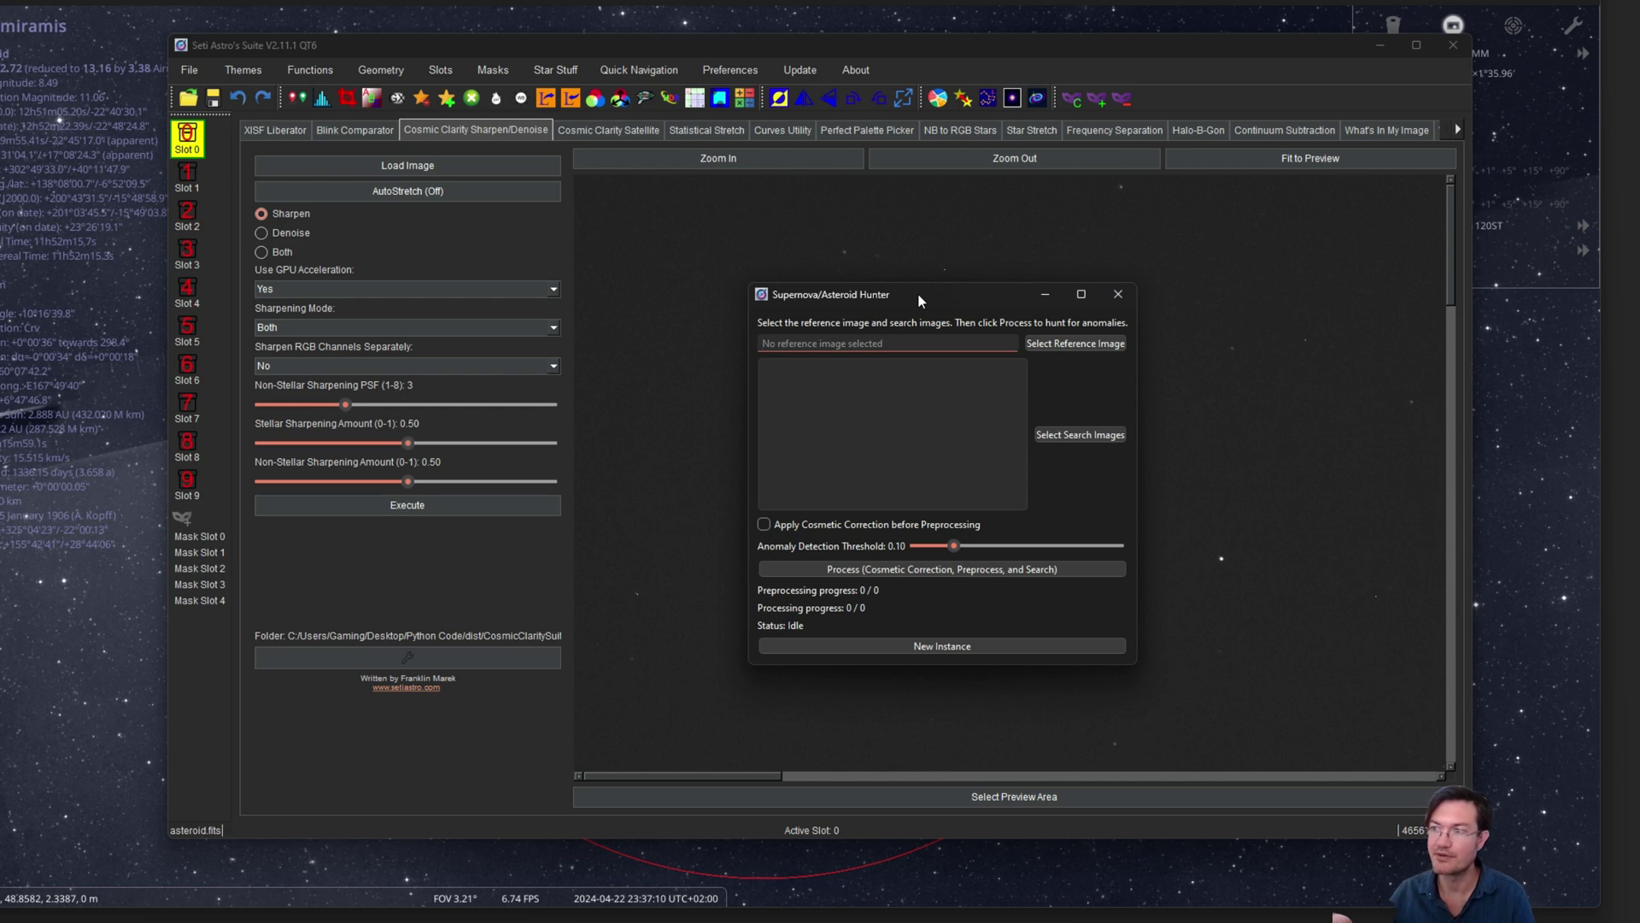
{"action": "left_click_drag", "start_coordinate": [918, 292], "coordinate": [1107, 315]}
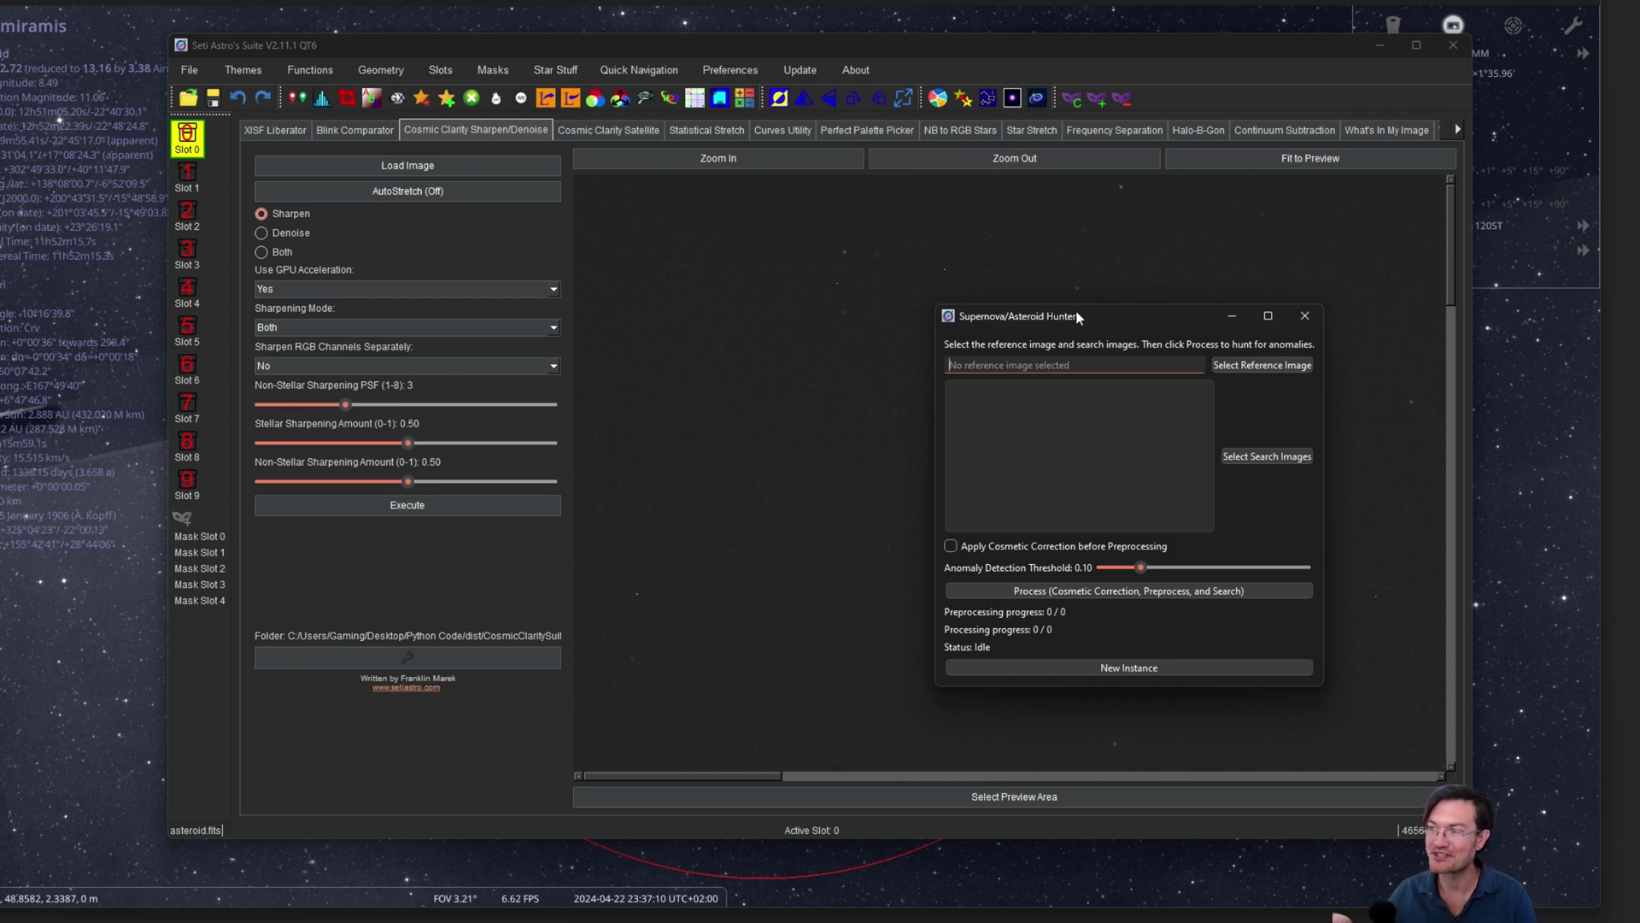
{"action": "left_click_drag", "start_coordinate": [1069, 316], "coordinate": [878, 273]}
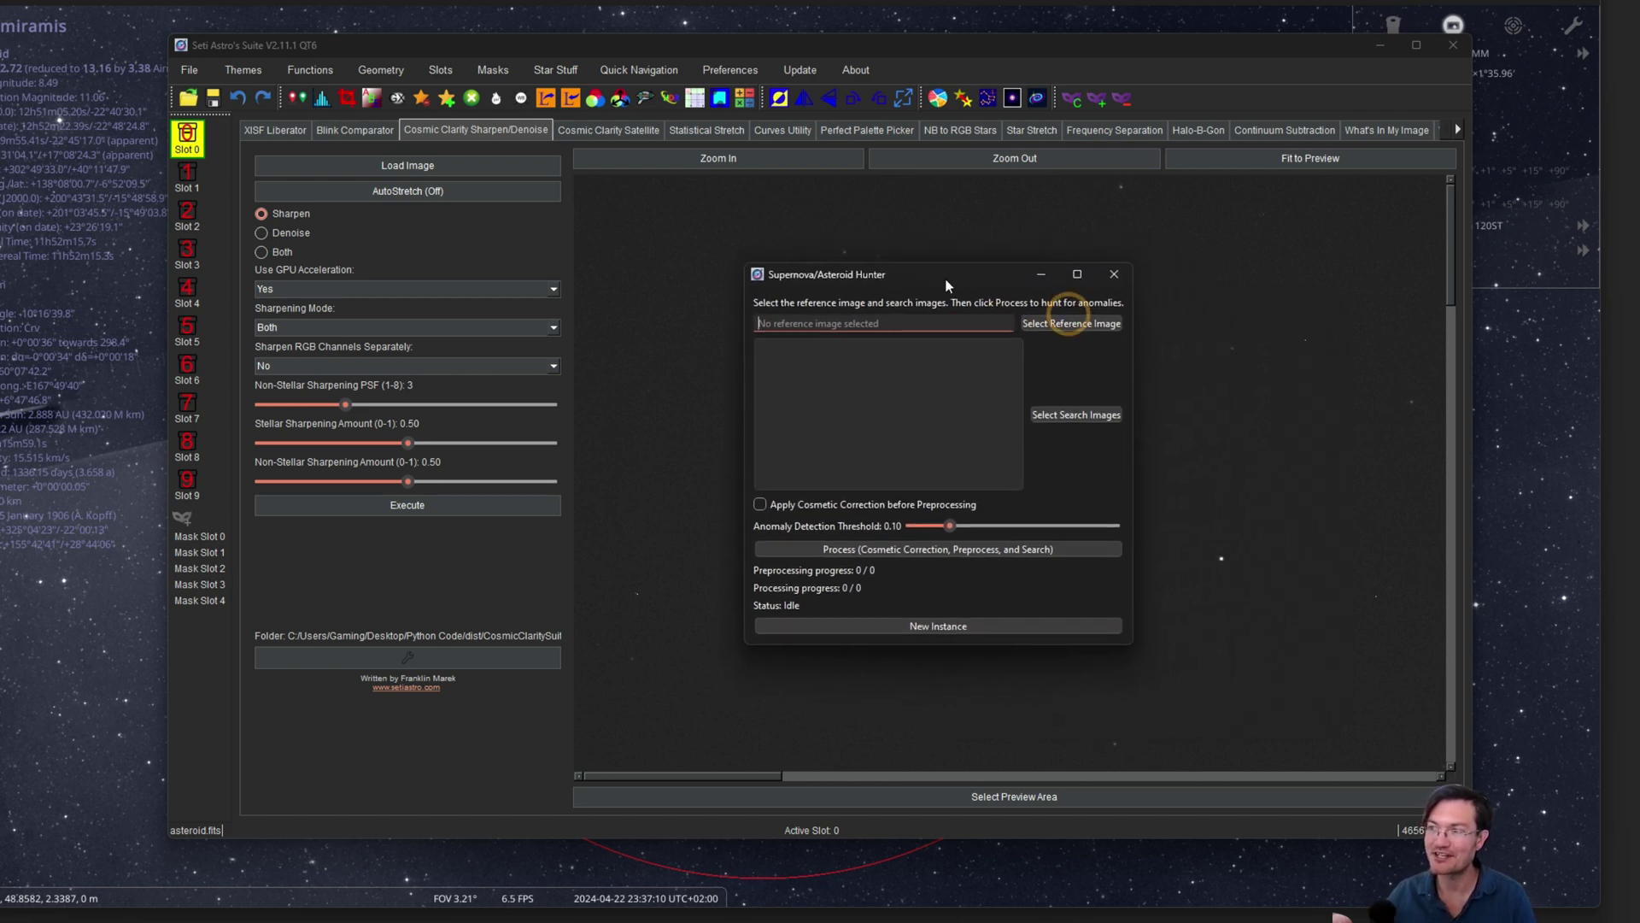
{"action": "left_click", "coordinate": [1114, 275]}
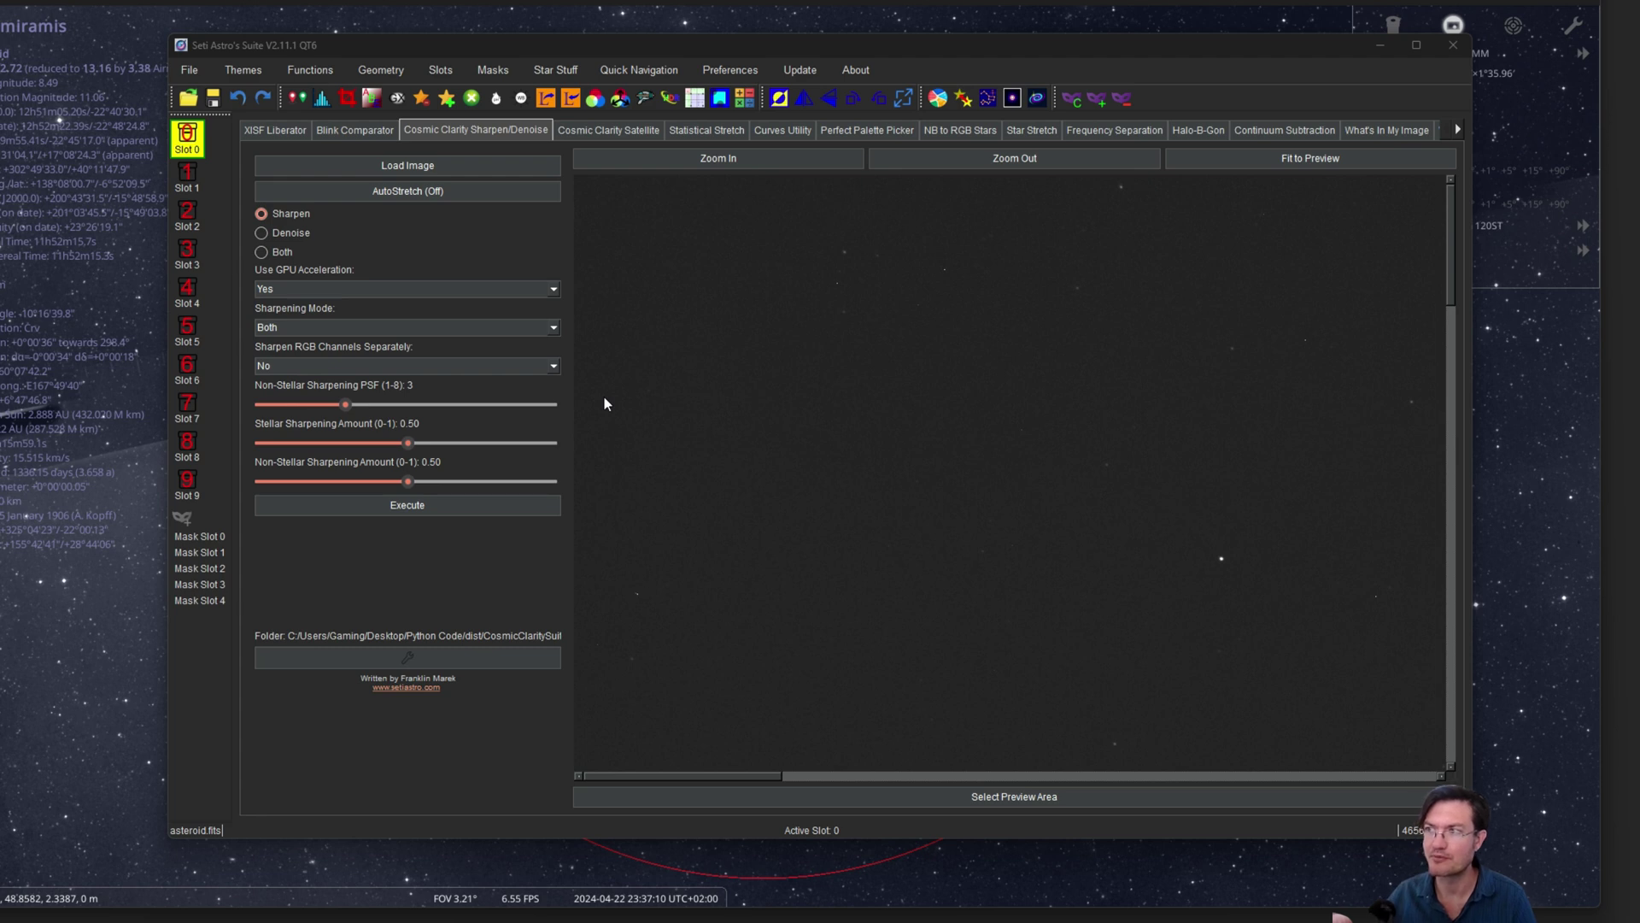
{"action": "left_click", "coordinate": [963, 99]}
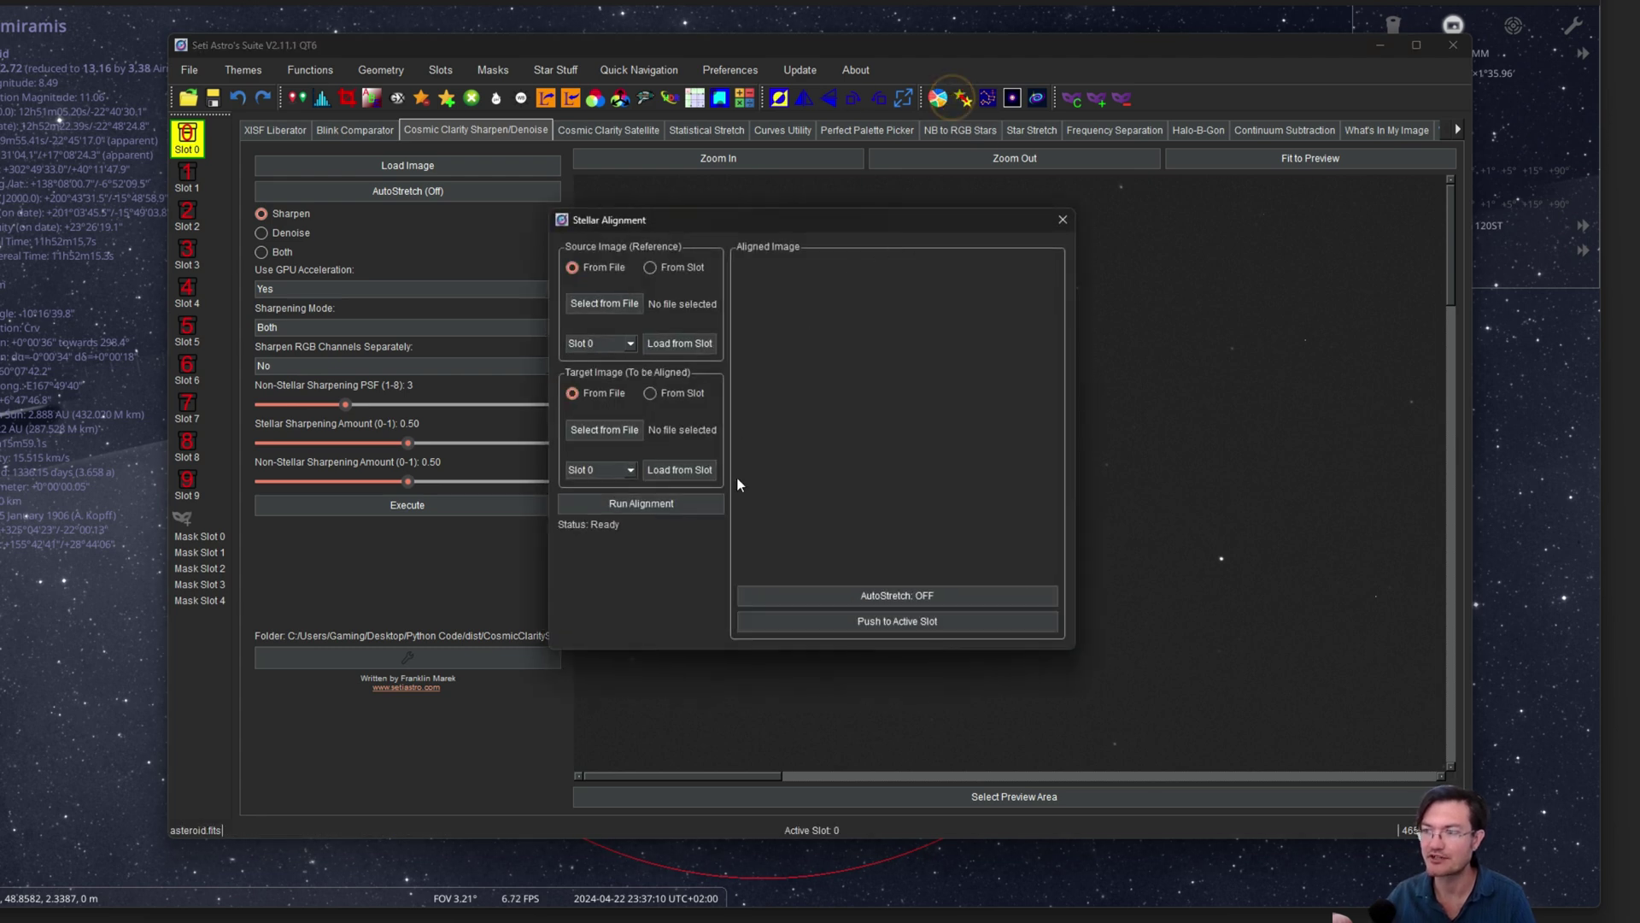
{"action": "left_click", "coordinate": [1062, 221]}
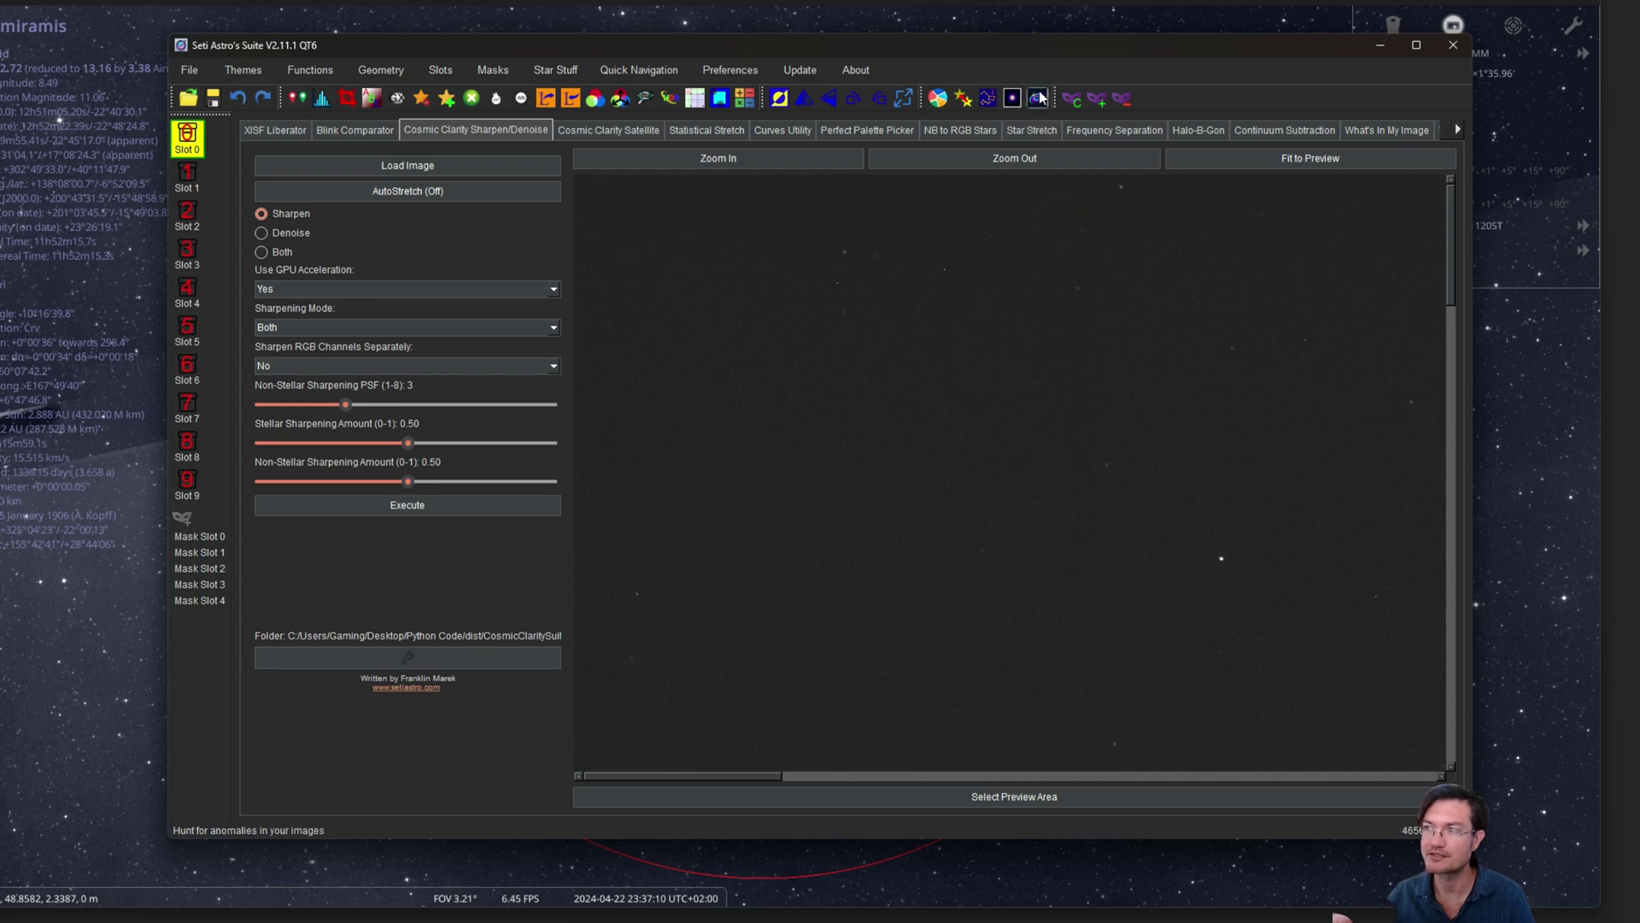